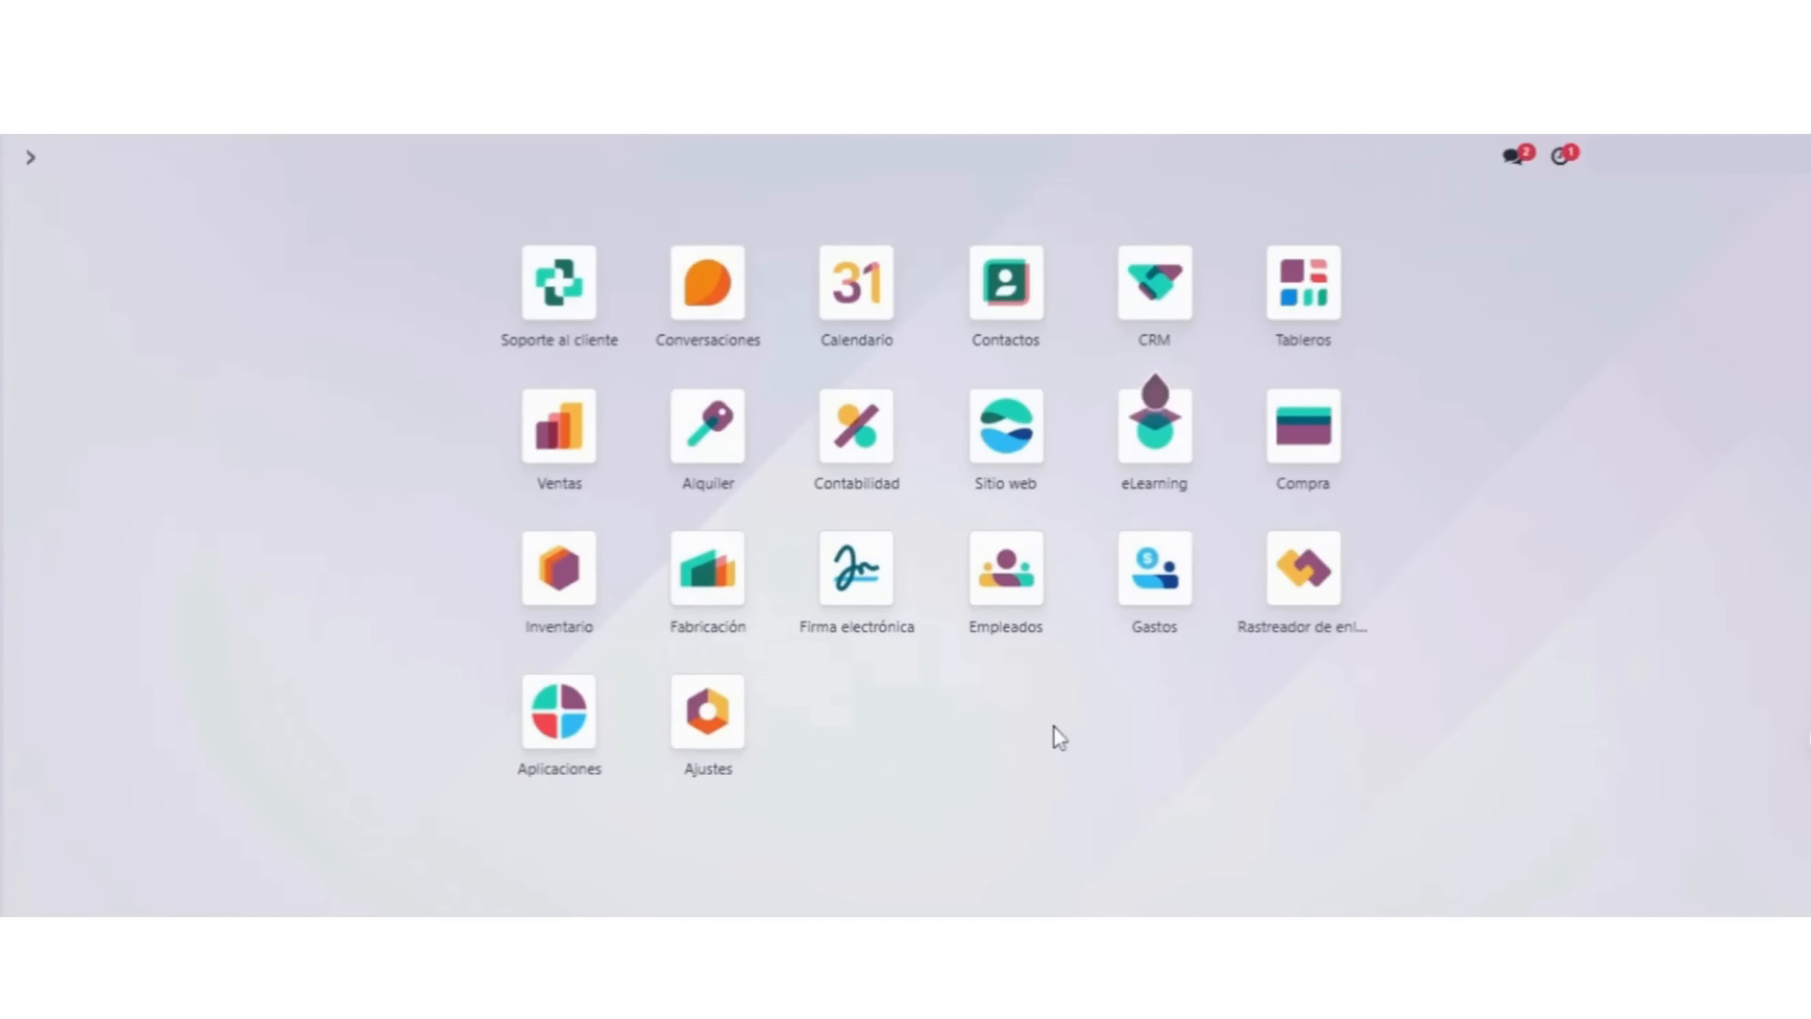
- Open the Fabricación app
left_click(707, 585)
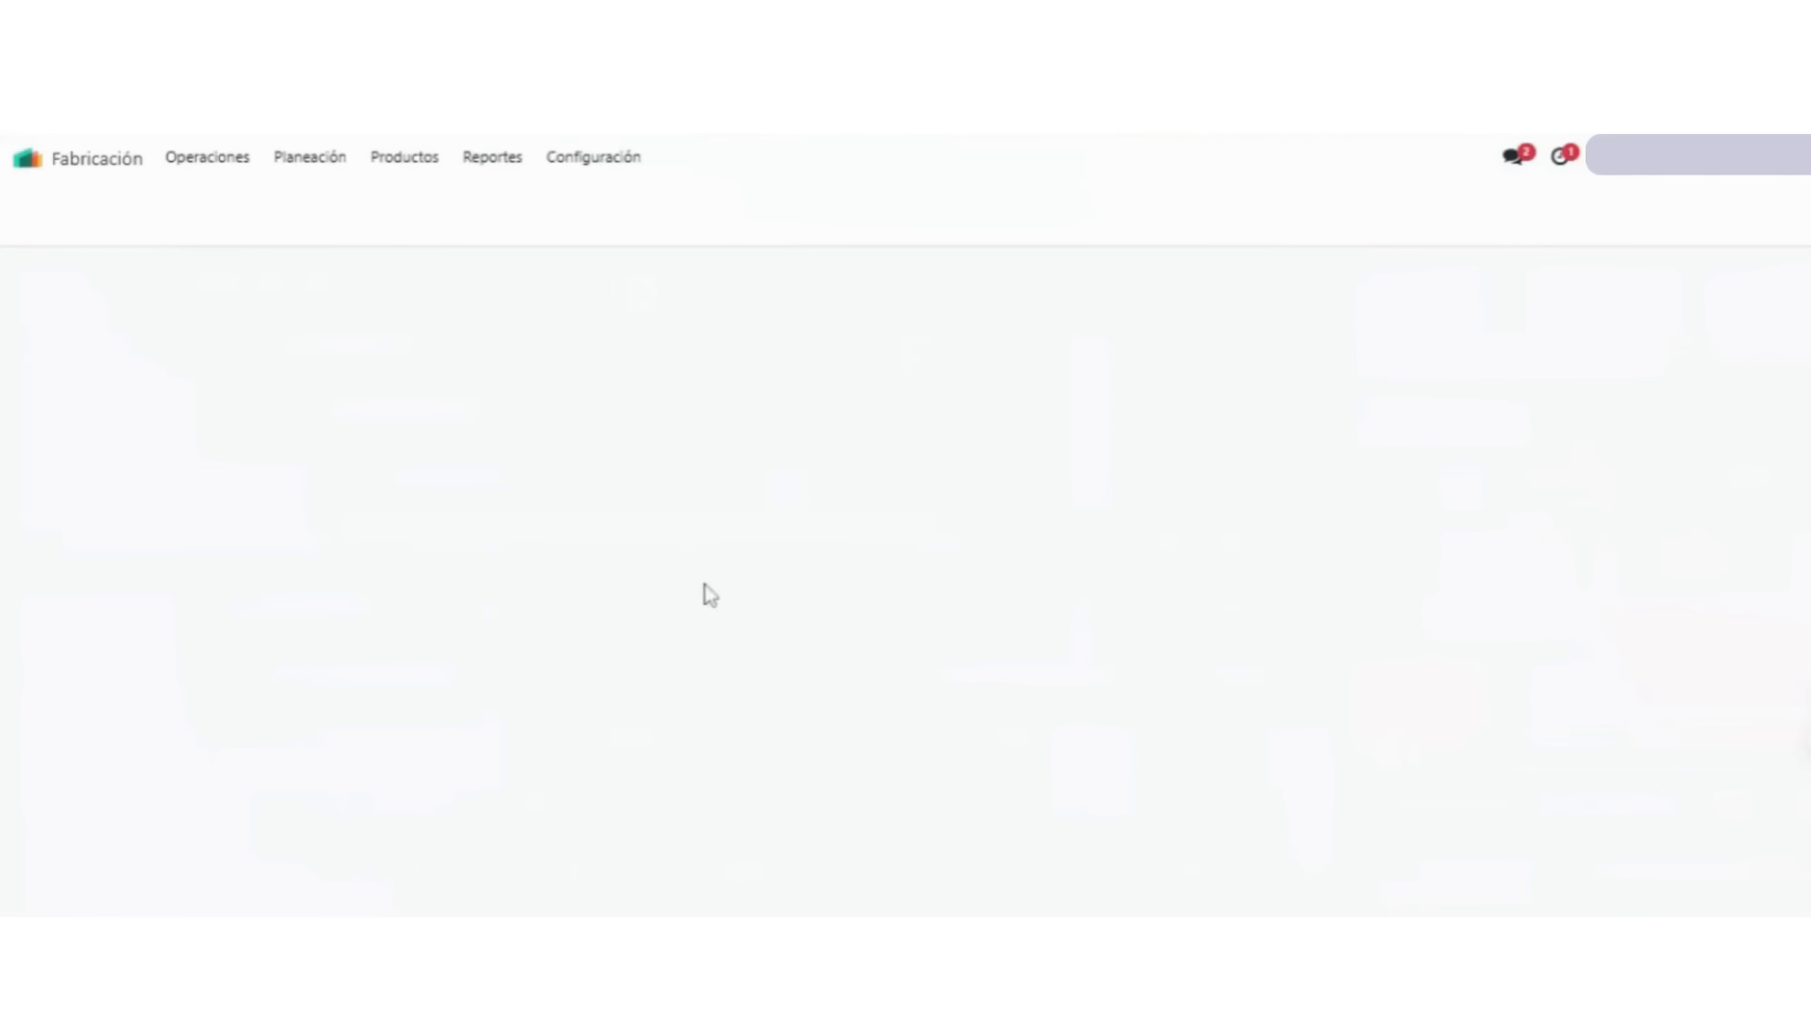
left_click(58, 219)
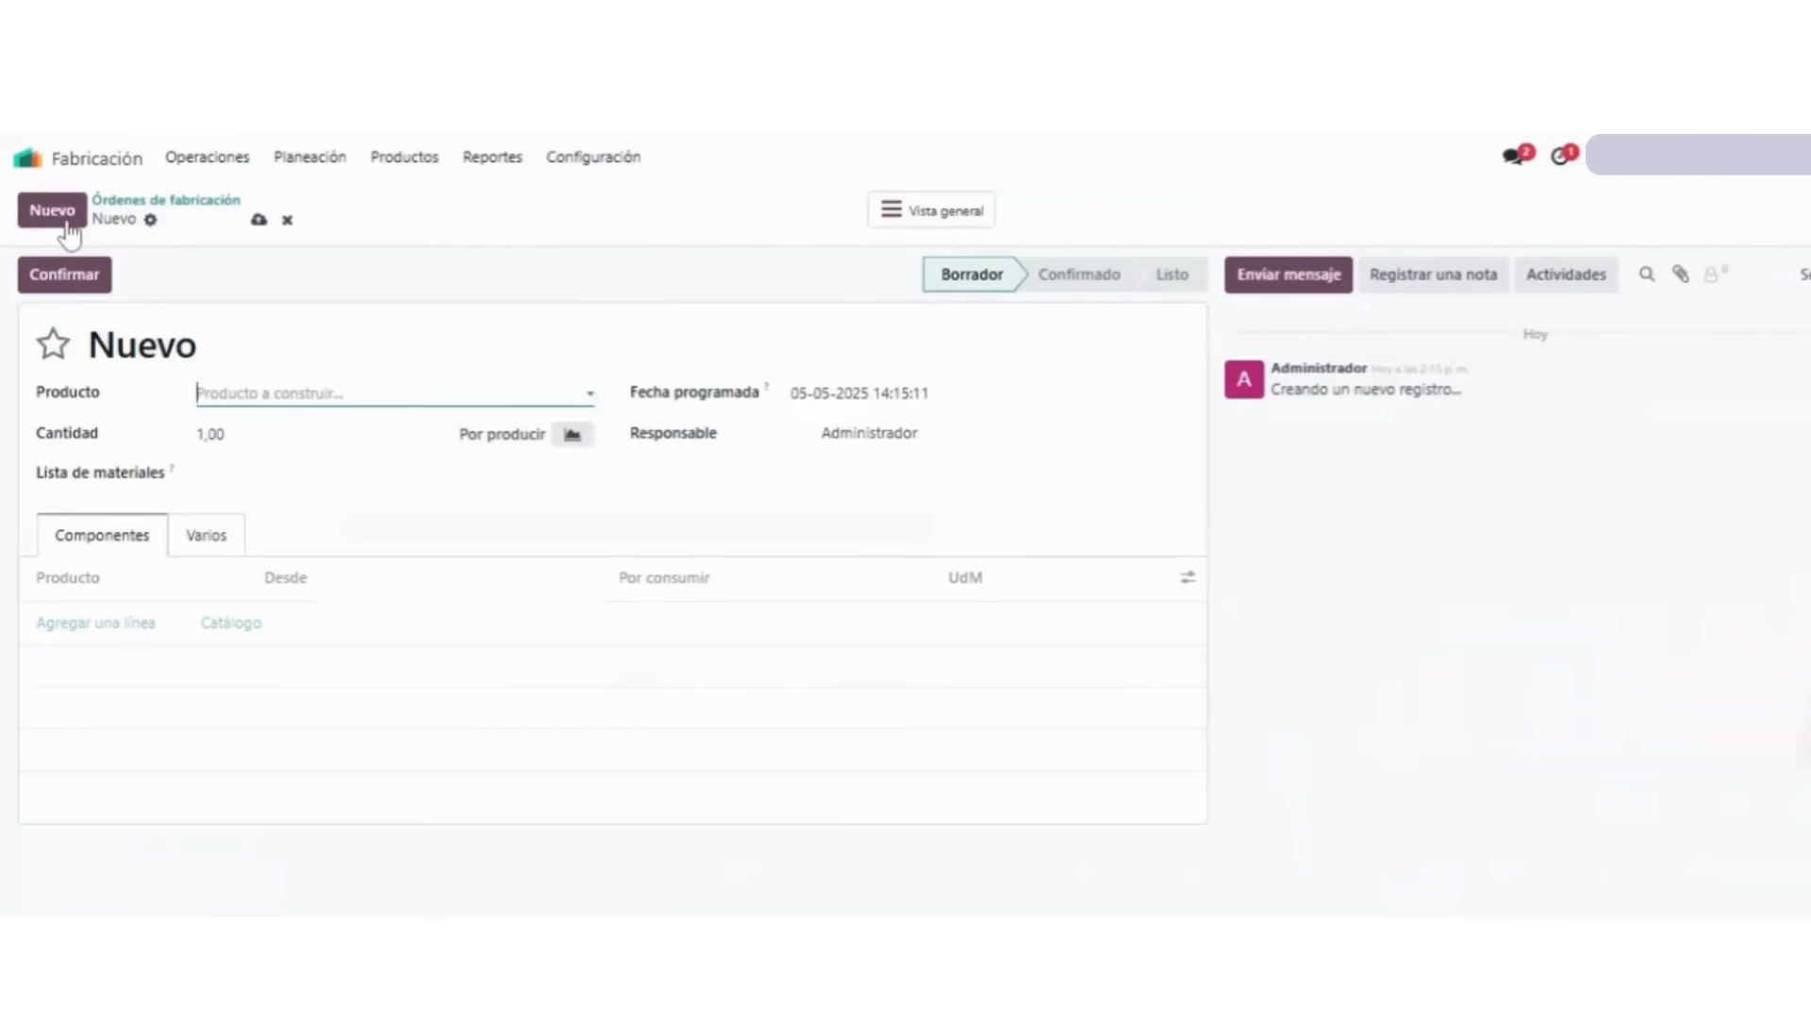
left_click(244, 387)
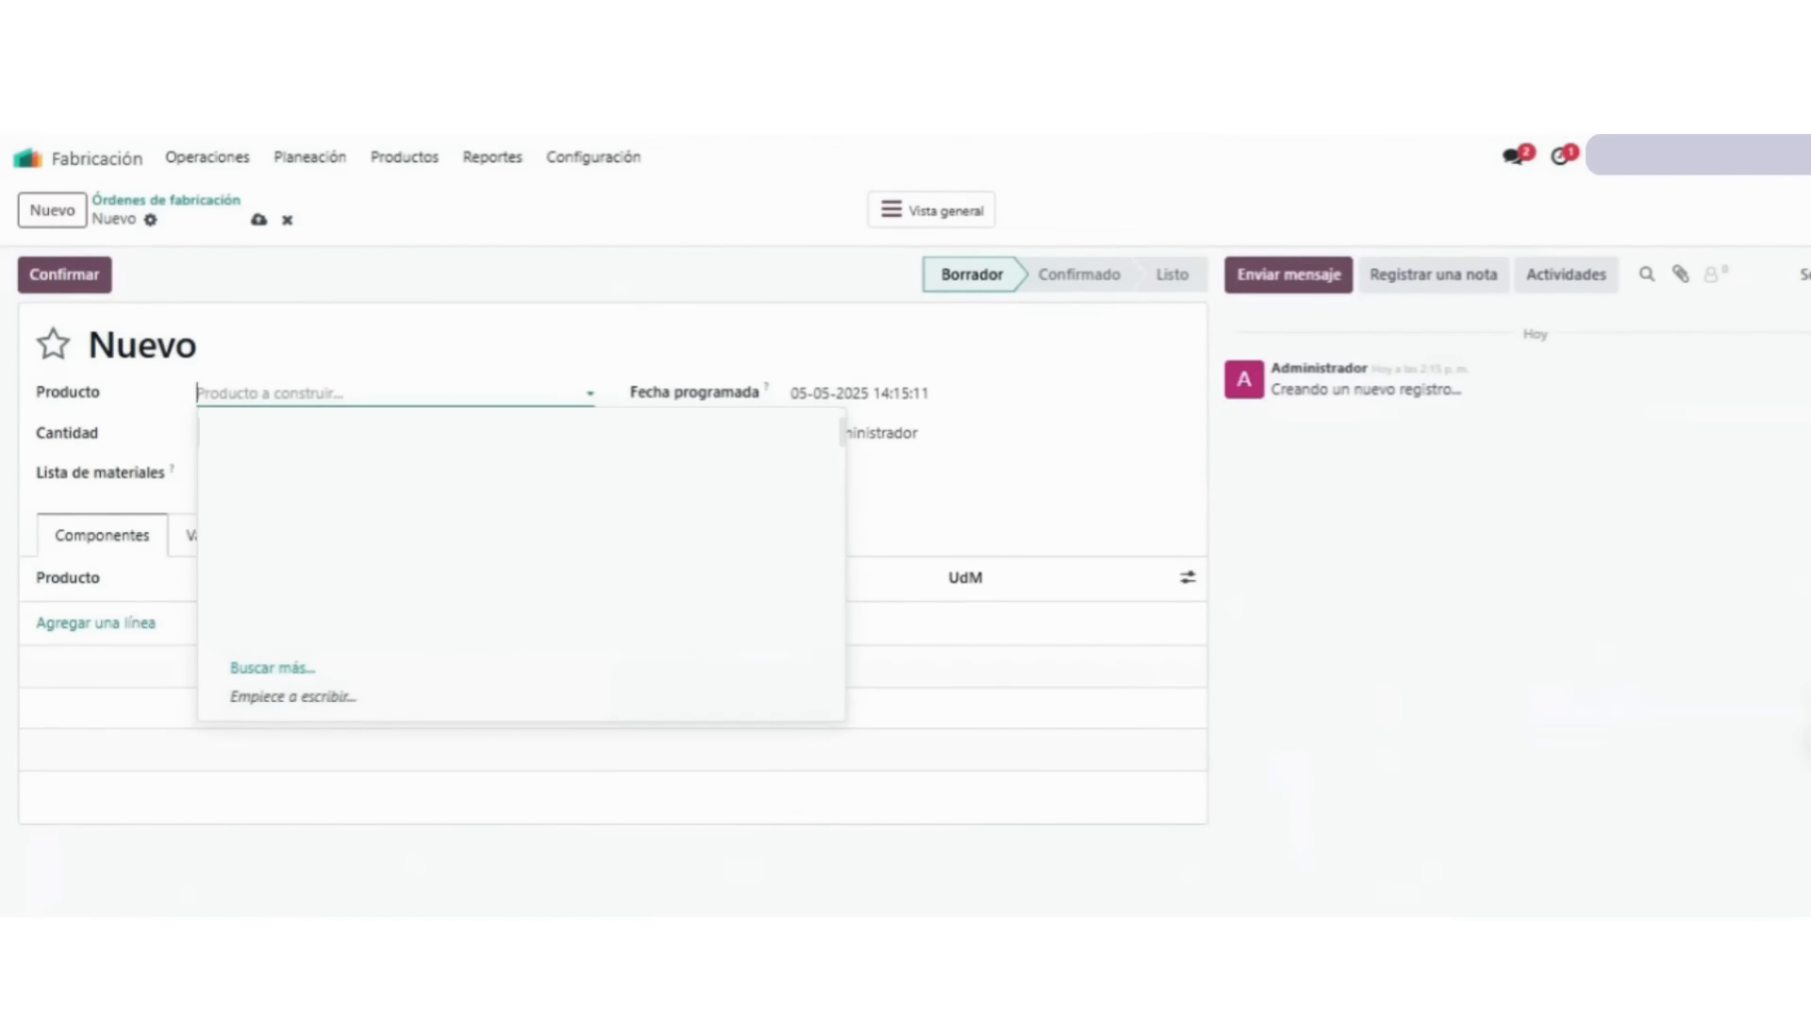
left_click(364, 297)
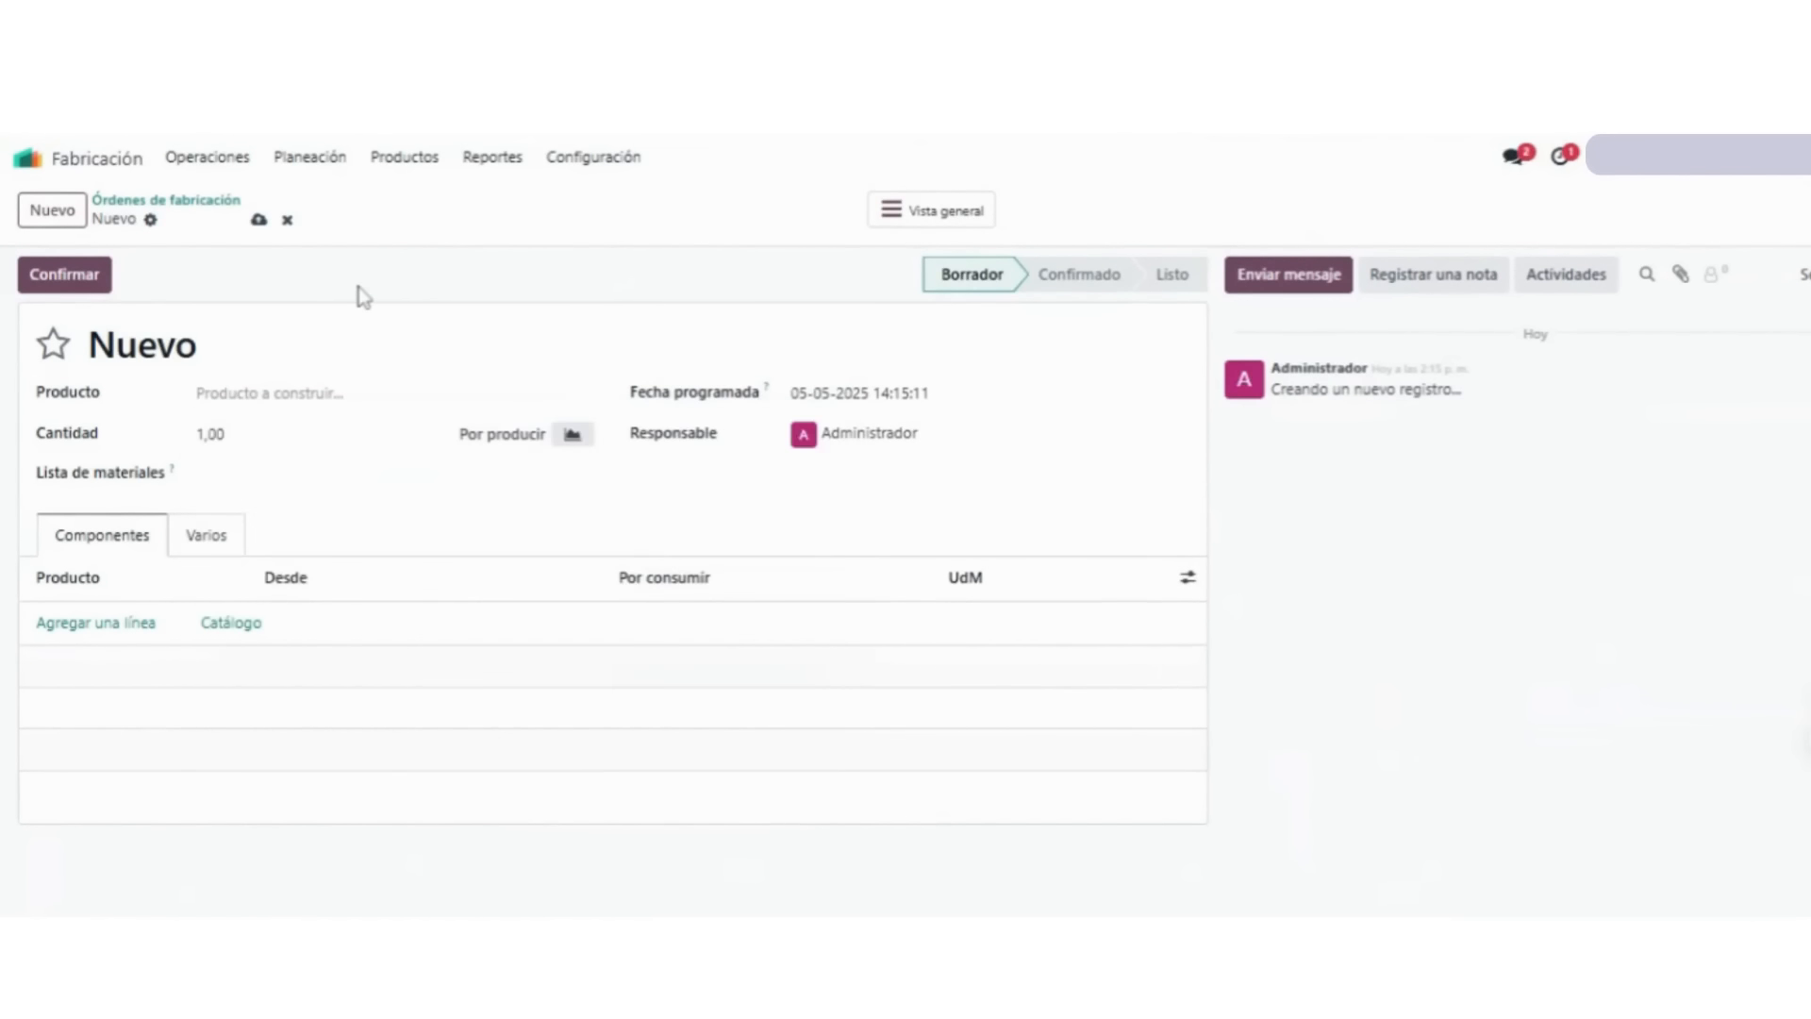
- Open the bill of materials of [EB001] PRODUCTO EB
left_click(404, 159)
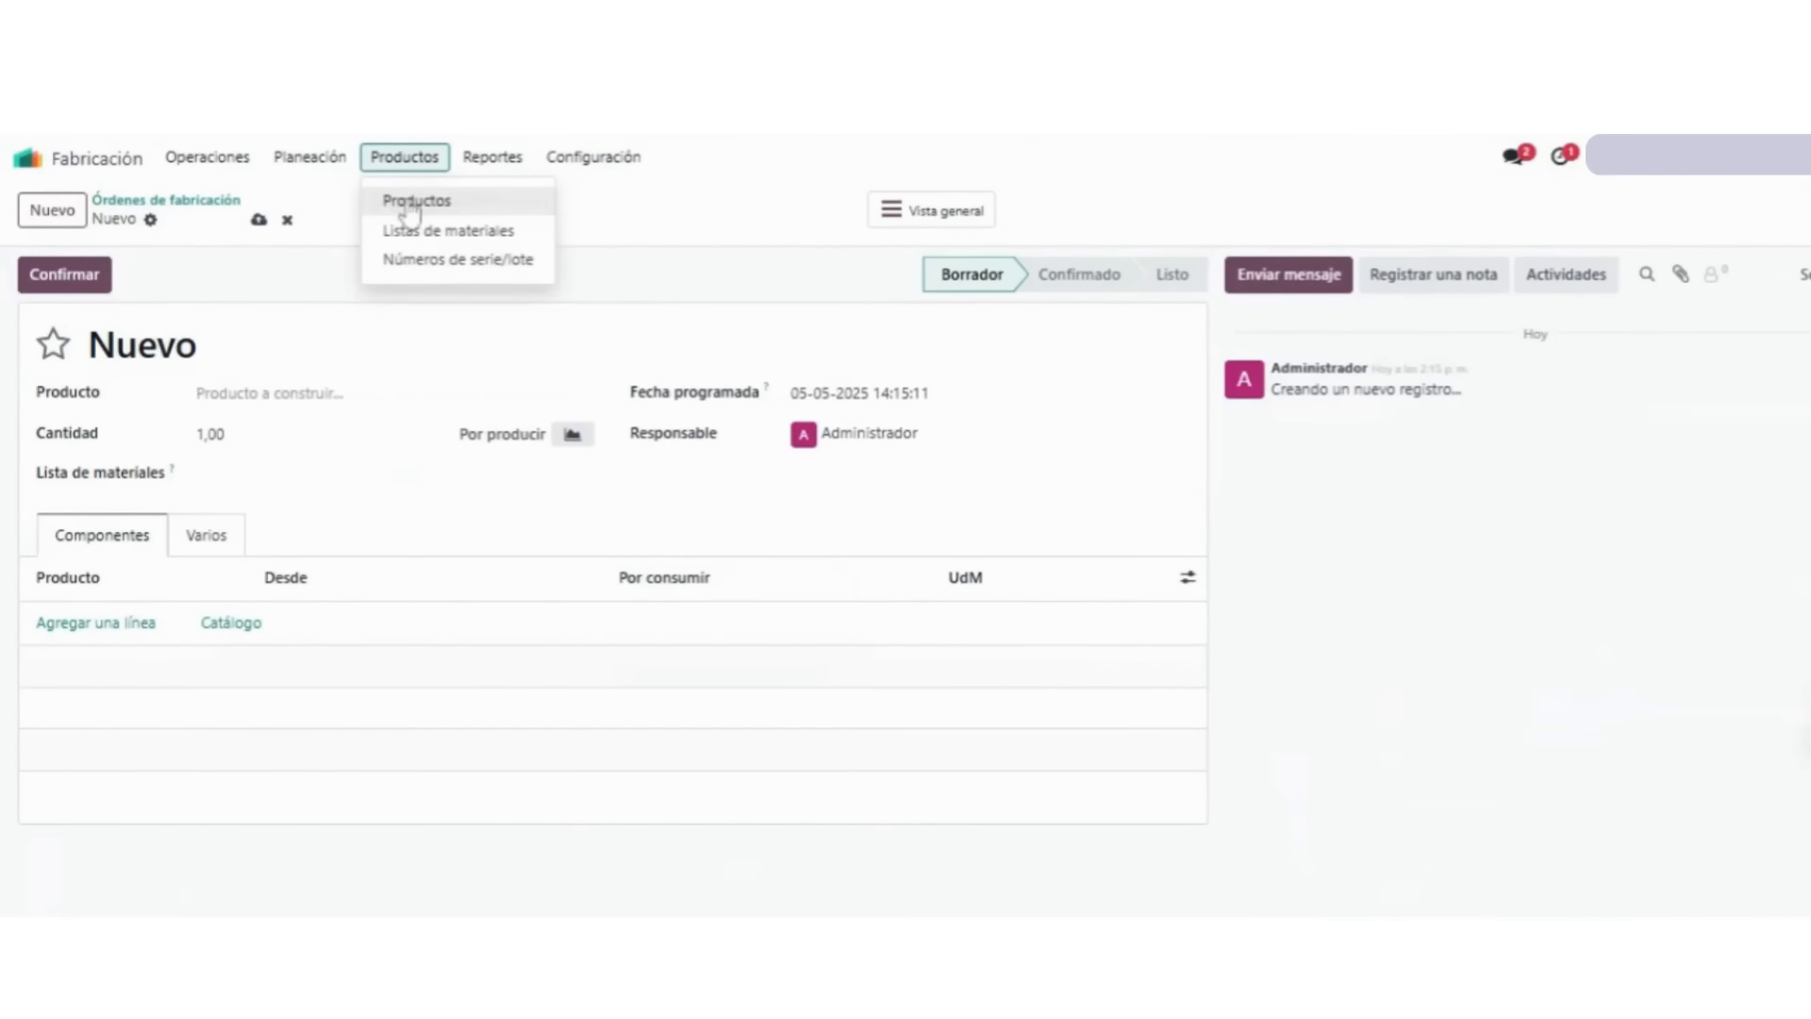
left_click(412, 236)
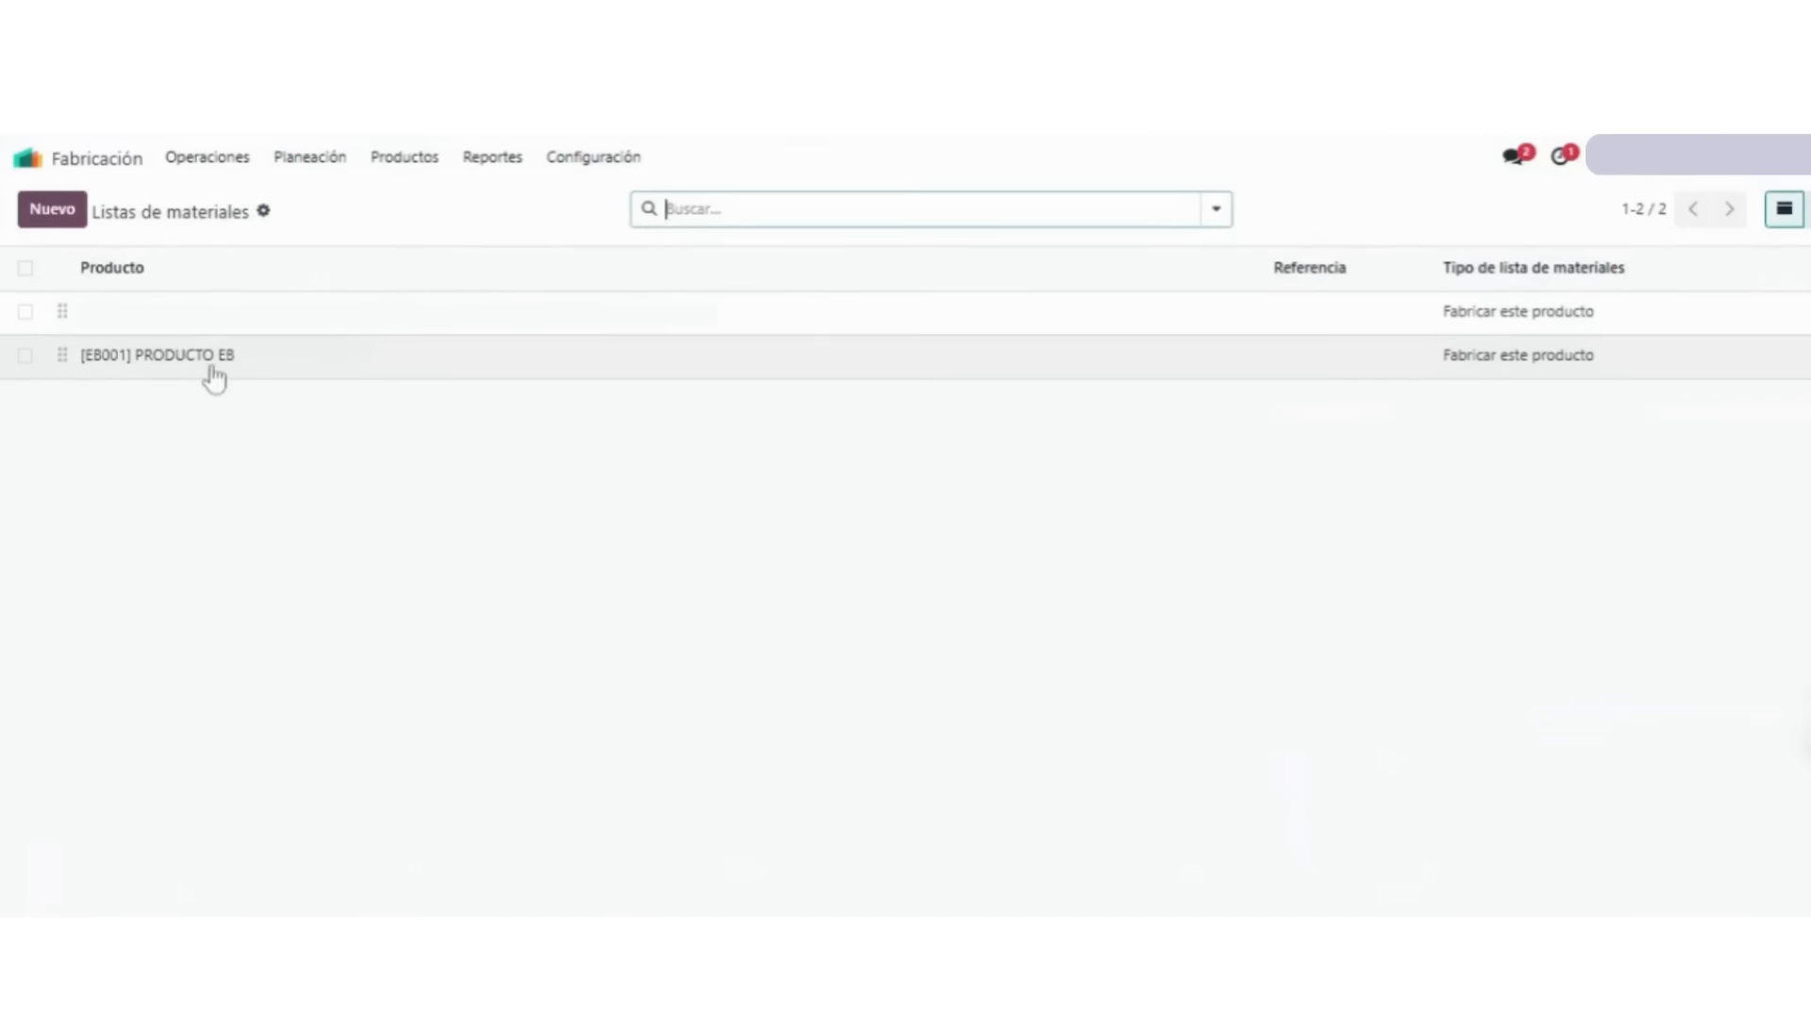
left_click(208, 356)
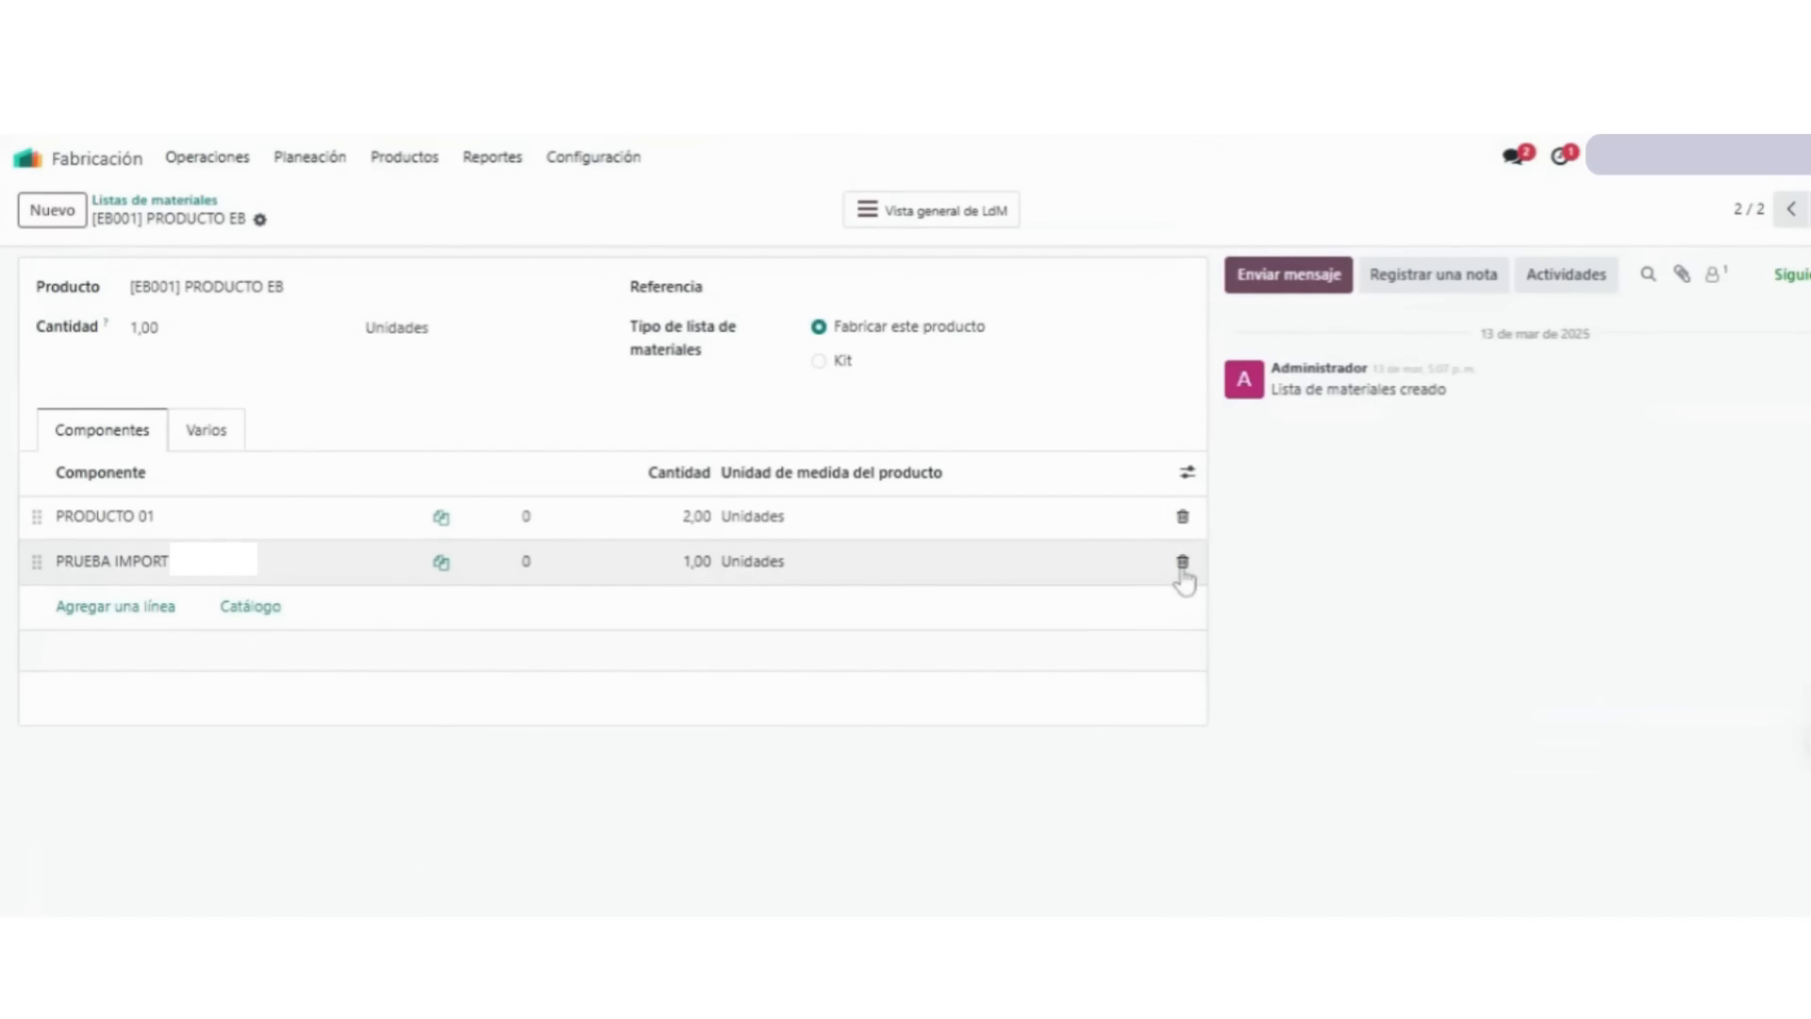
- Replace the second component of the bill of materials with the first PRODUCTO PRUEBA IMPORT match and save the change
left_click(168, 566)
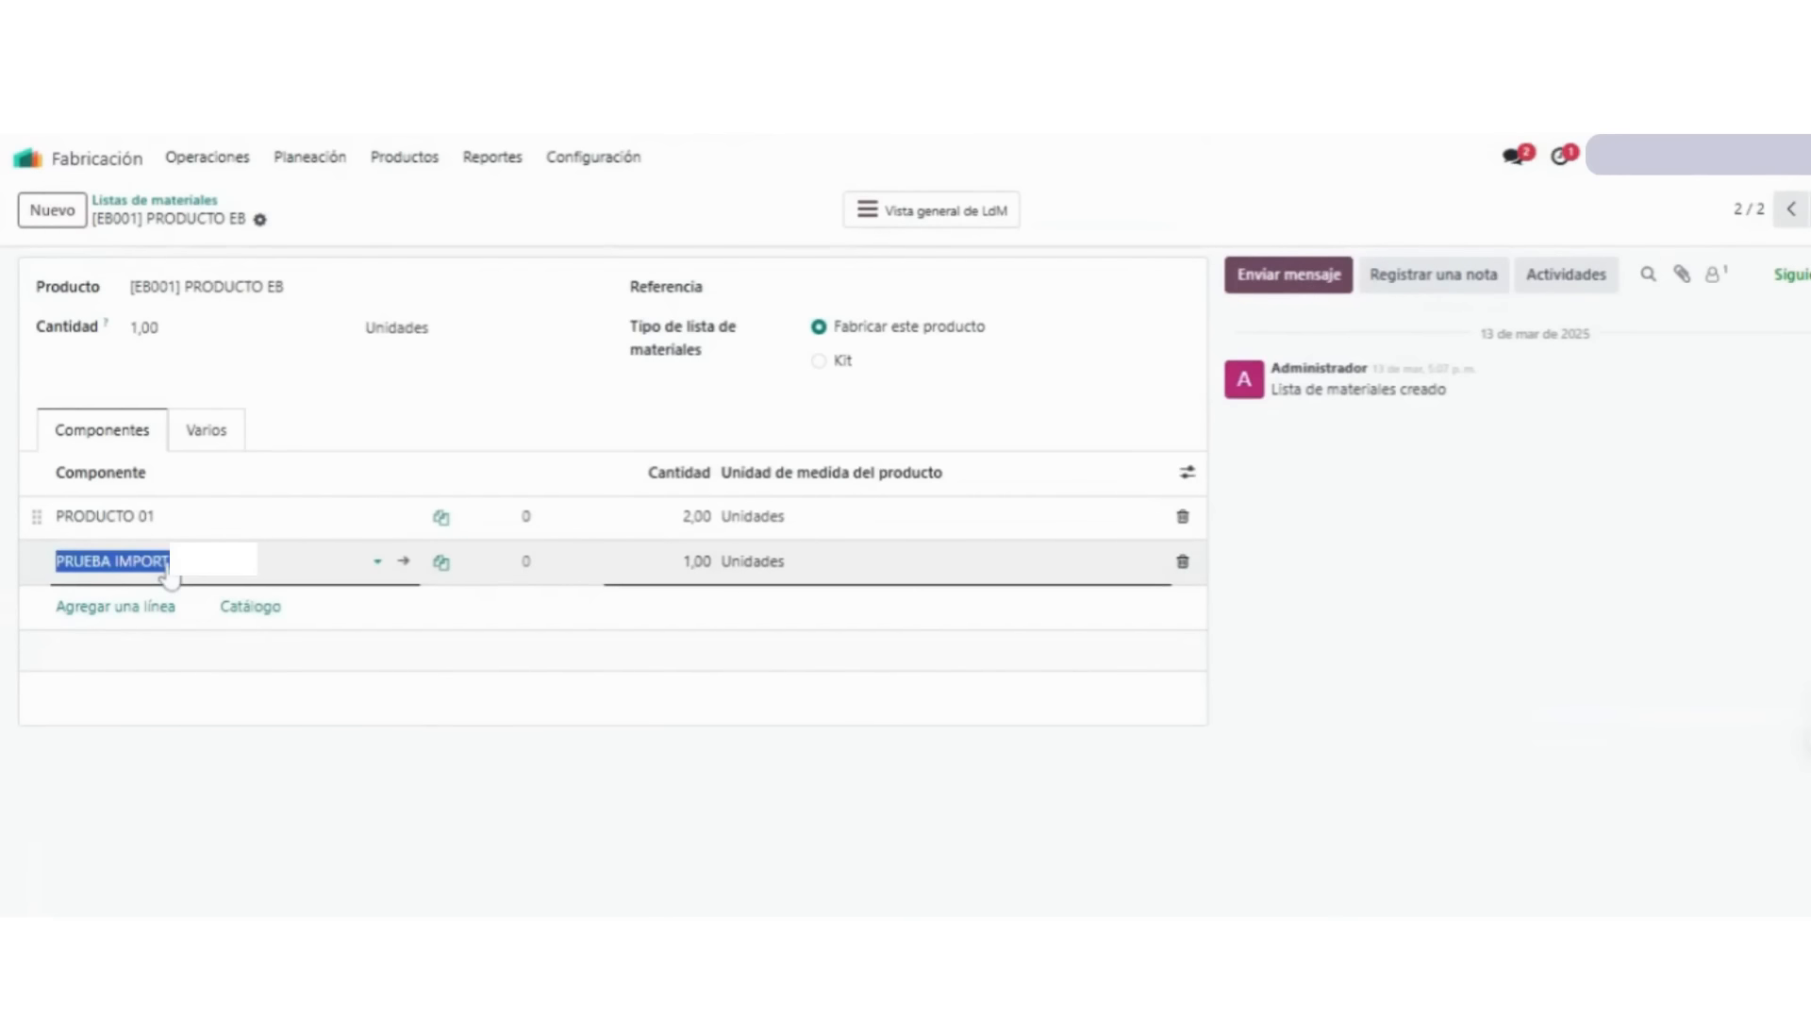
key("BackSpace")
type("proeduc")
key("BackSpace")
key("BackSpace")
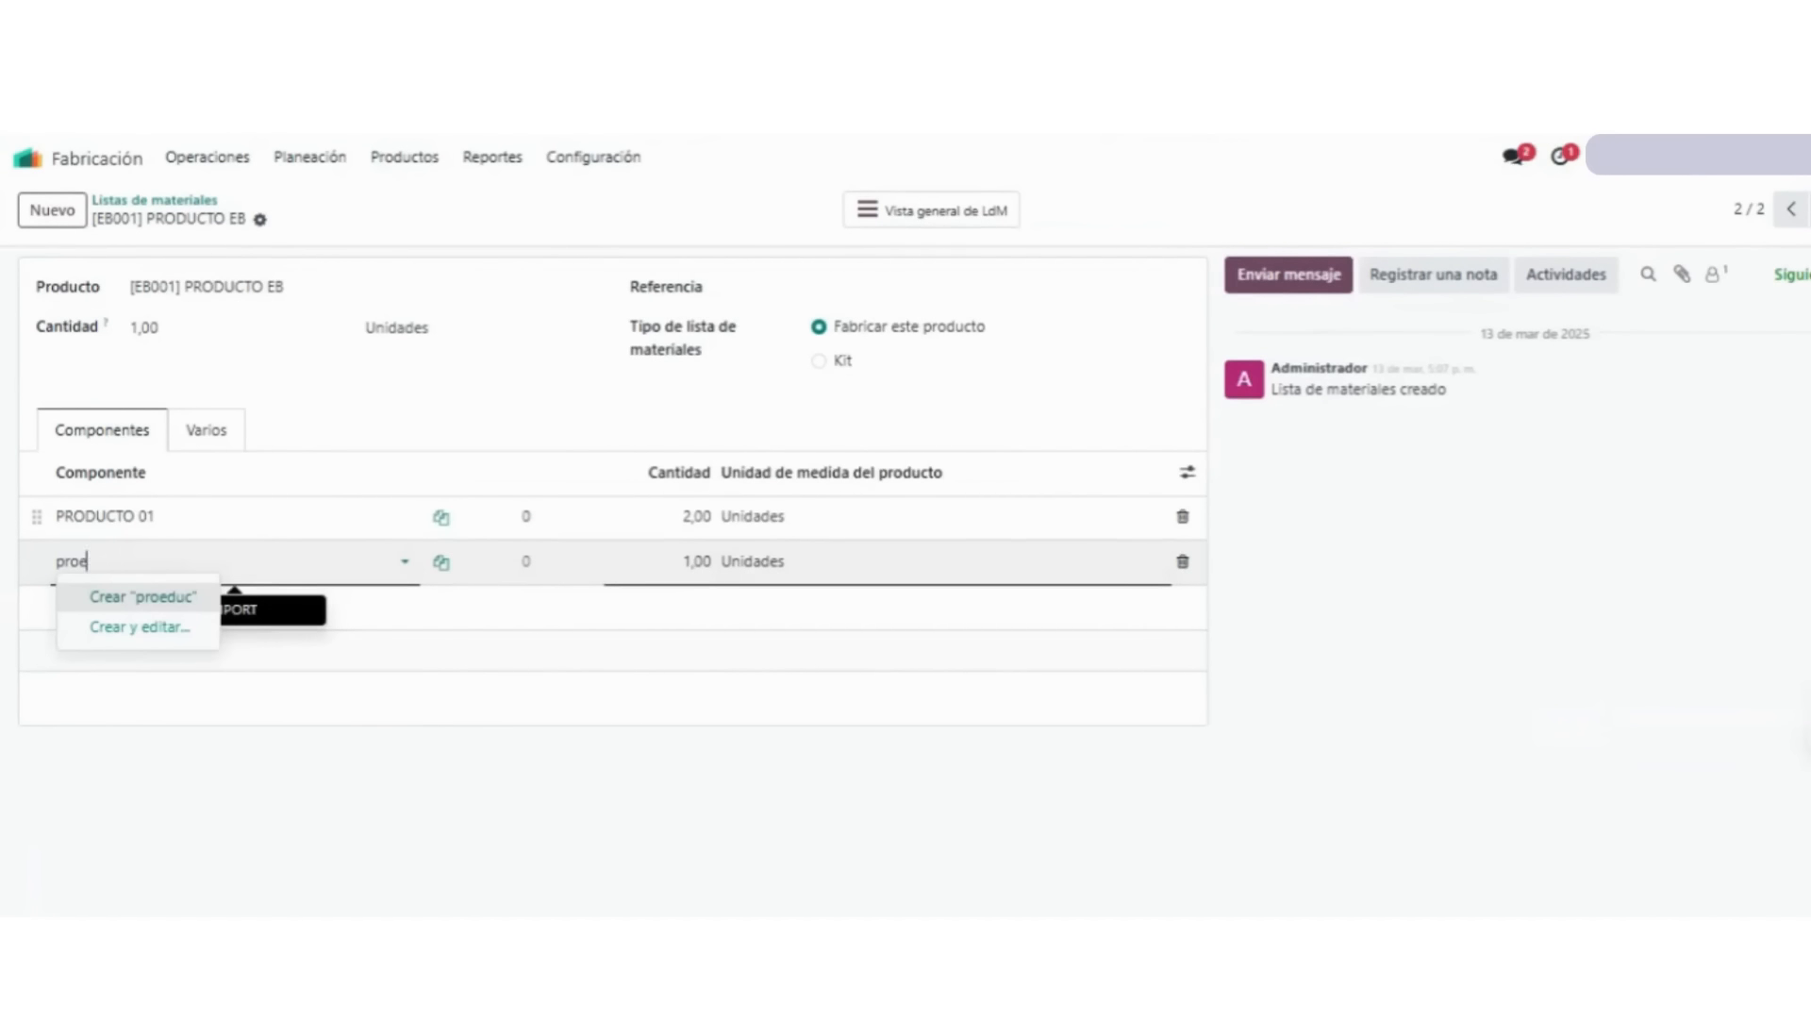
key("BackSpace")
key("BackSpace")
type("ducto")
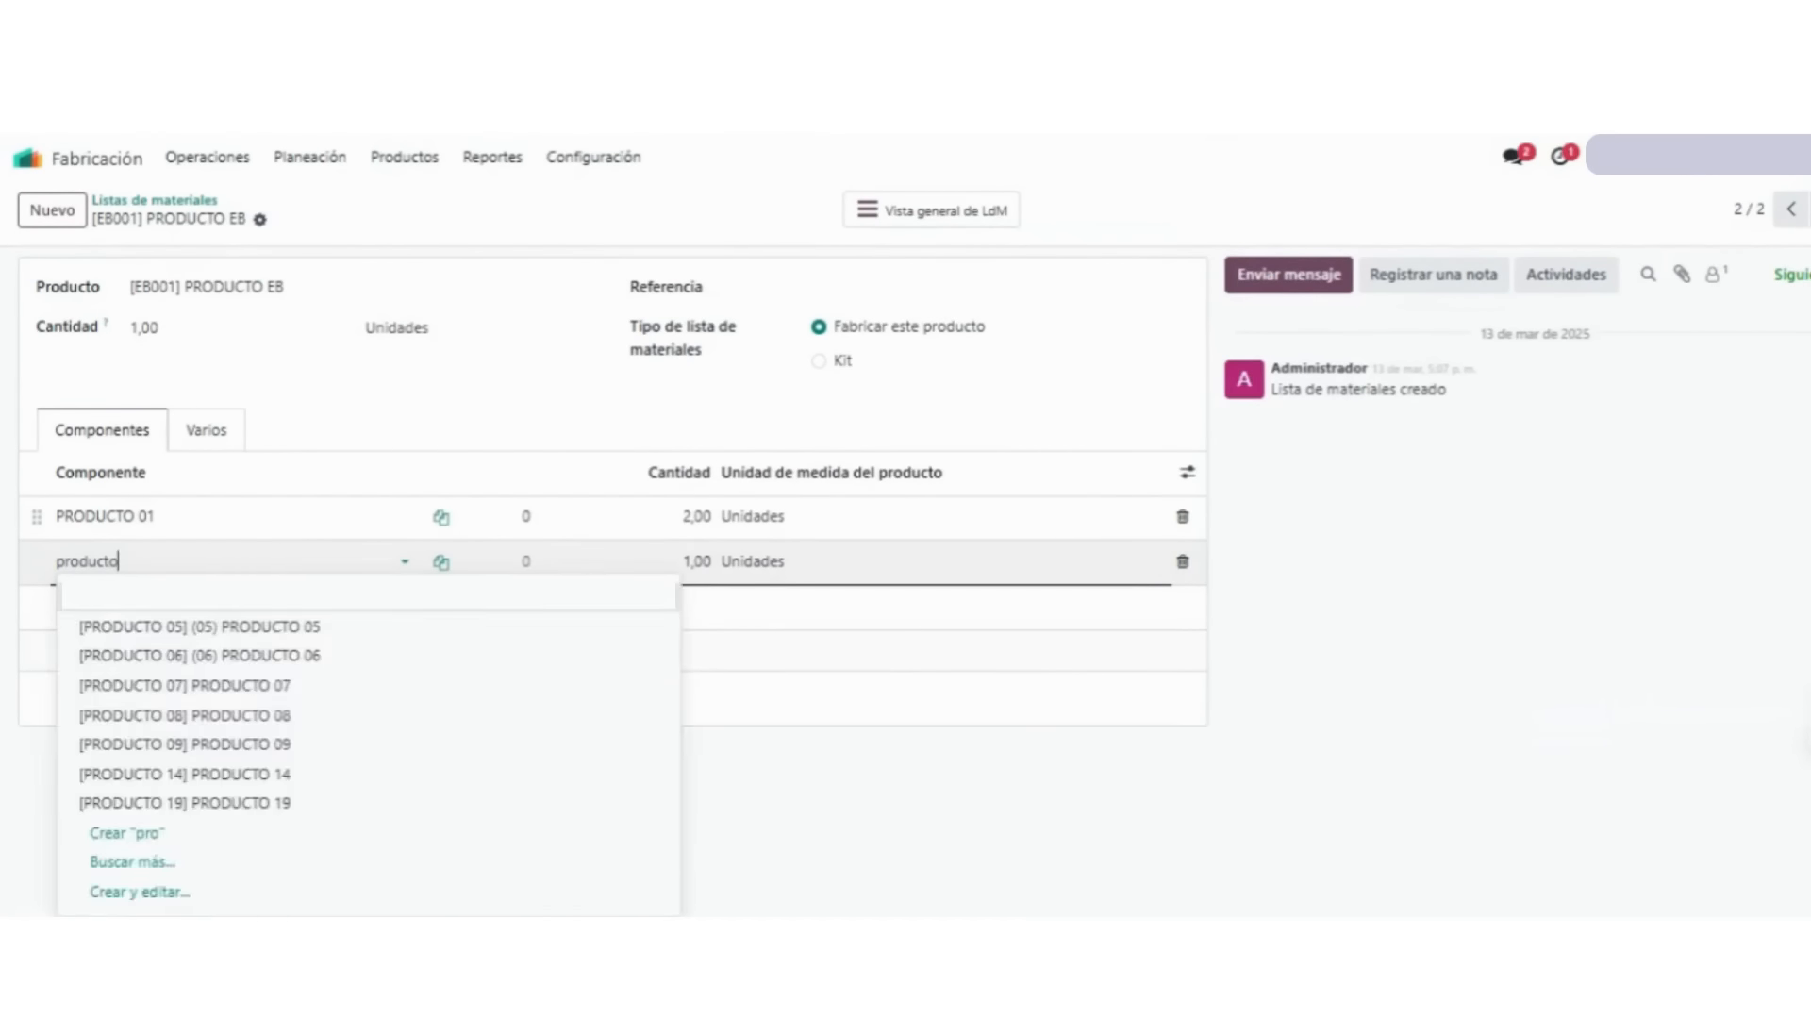
type(" prueba")
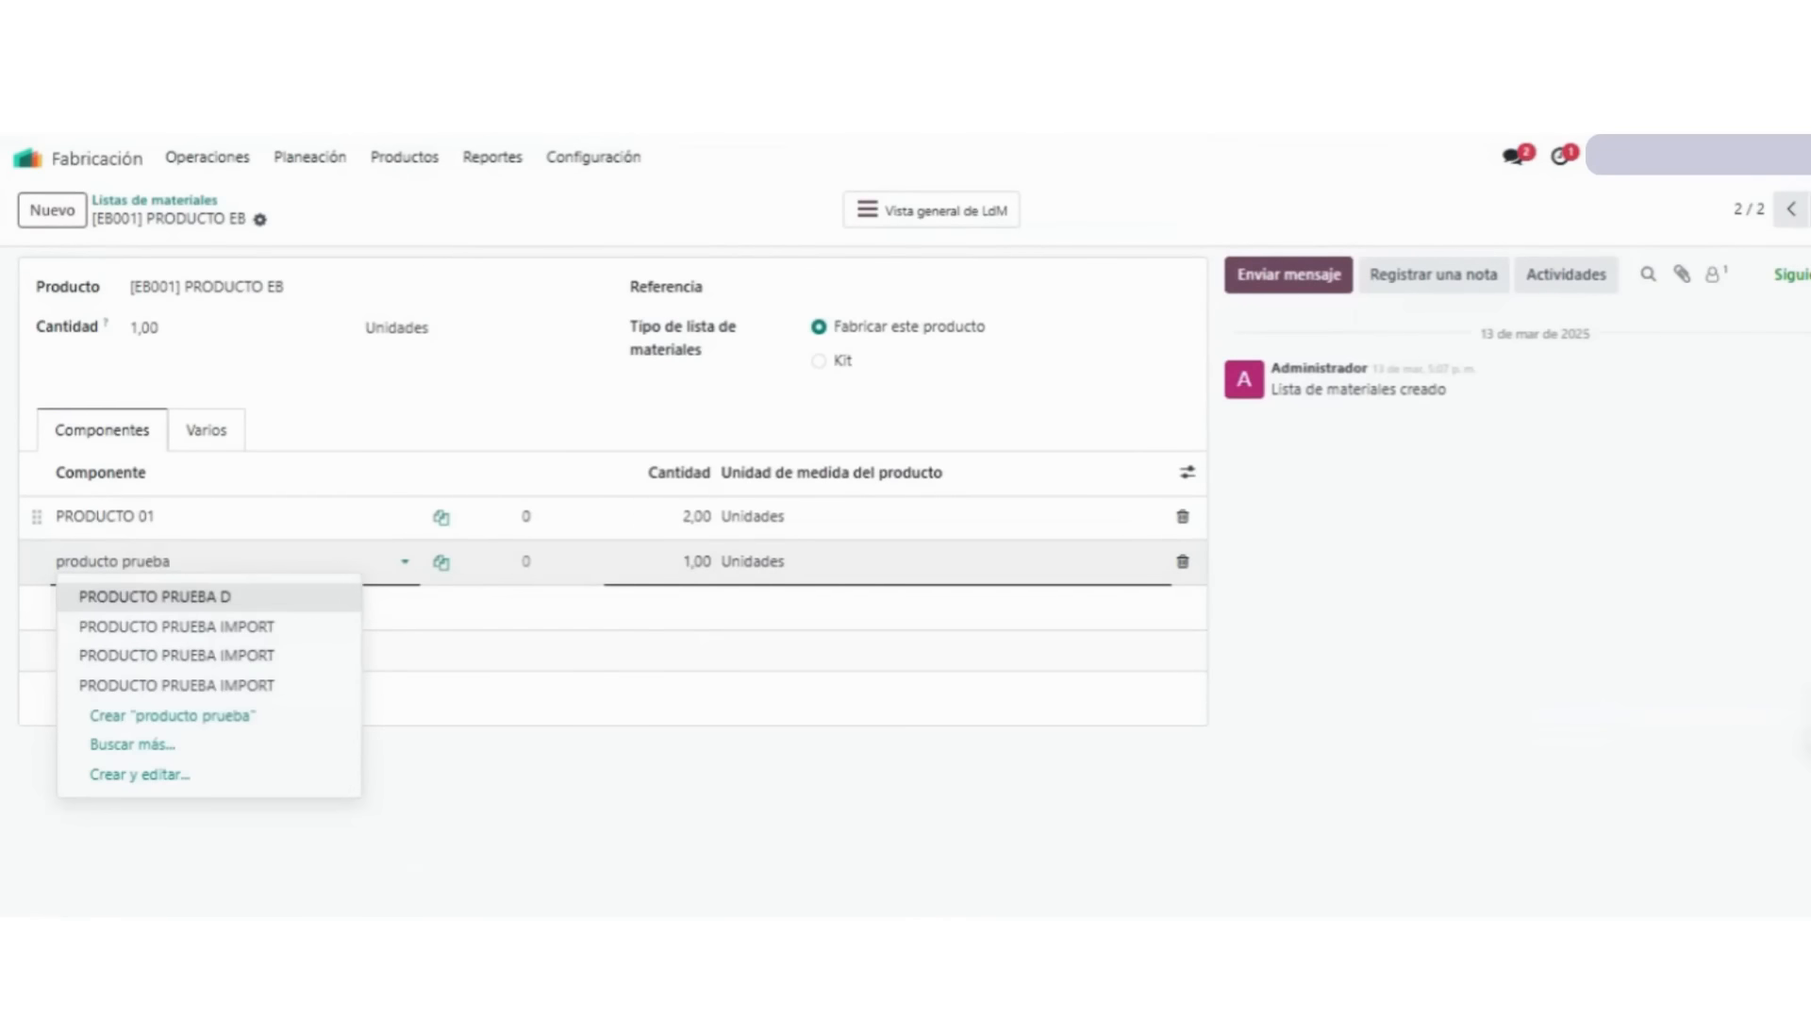
left_click(179, 626)
left_click(302, 223)
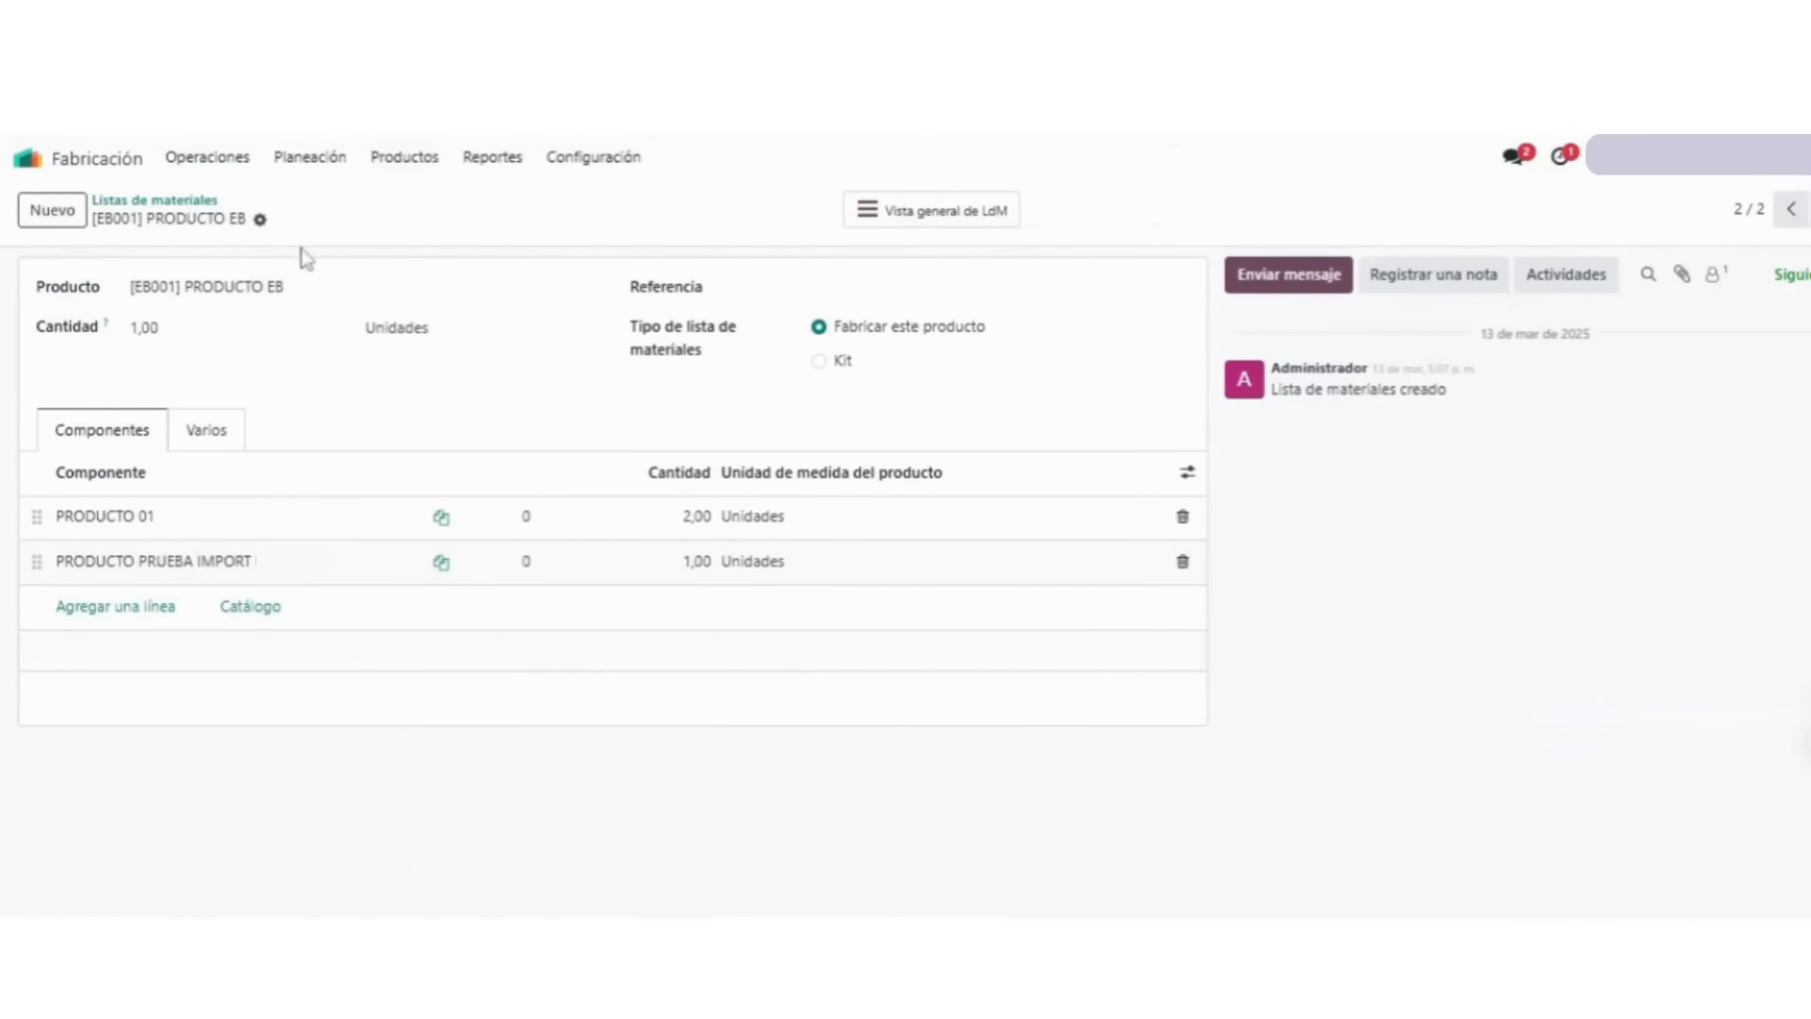
- Create a manufacturing order for [EB001] PRODUCTO EB, confirm it and complete its production
left_click(217, 170)
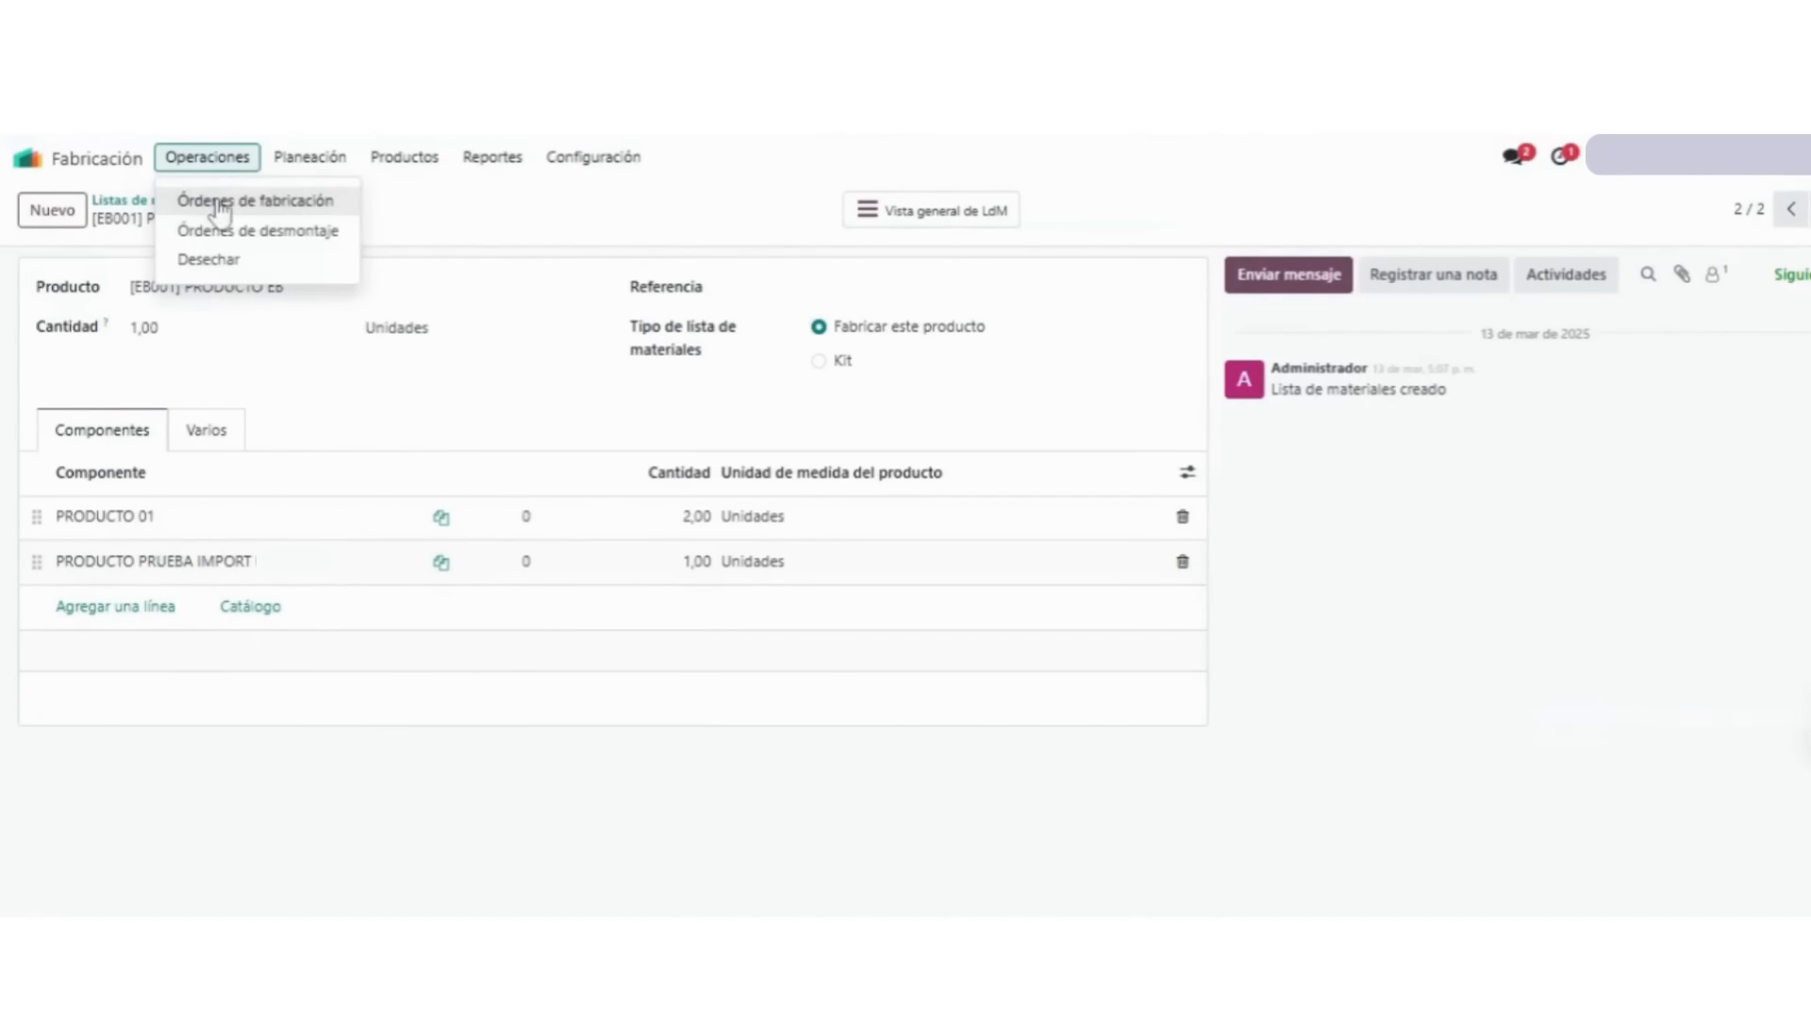
left_click(217, 200)
left_click(52, 210)
left_click(301, 394)
type("eb")
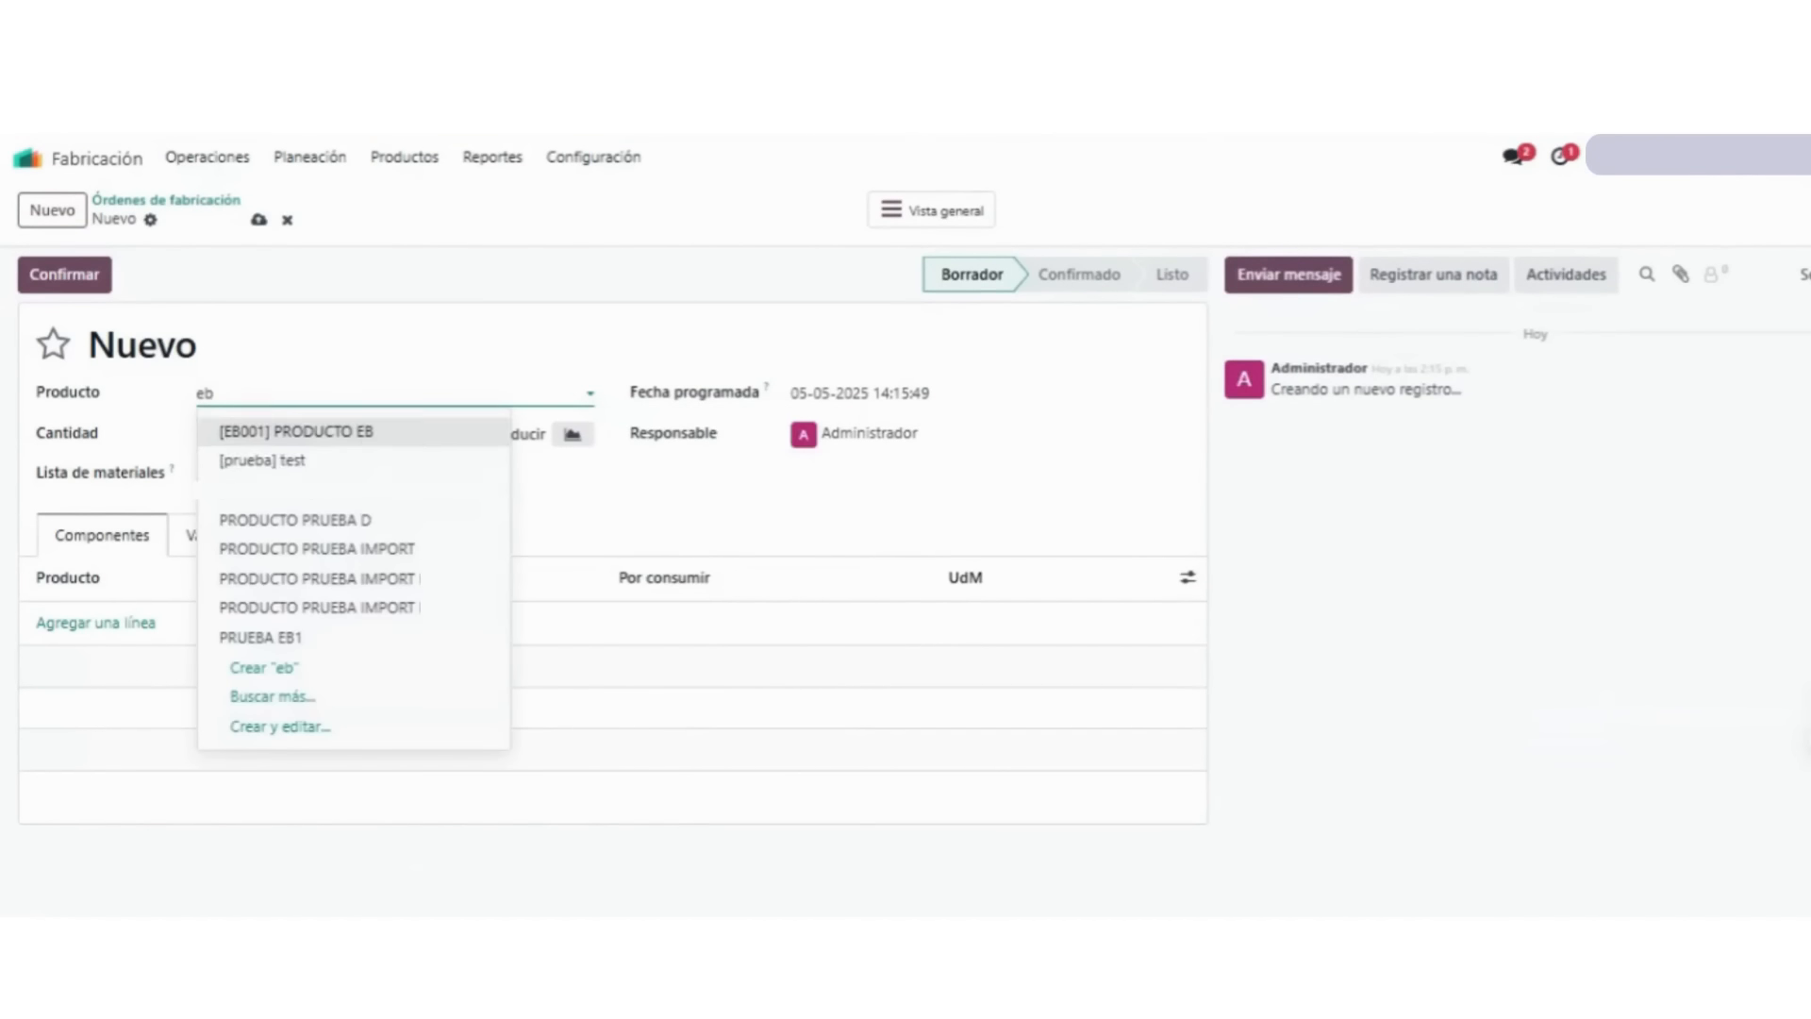
left_click(372, 455)
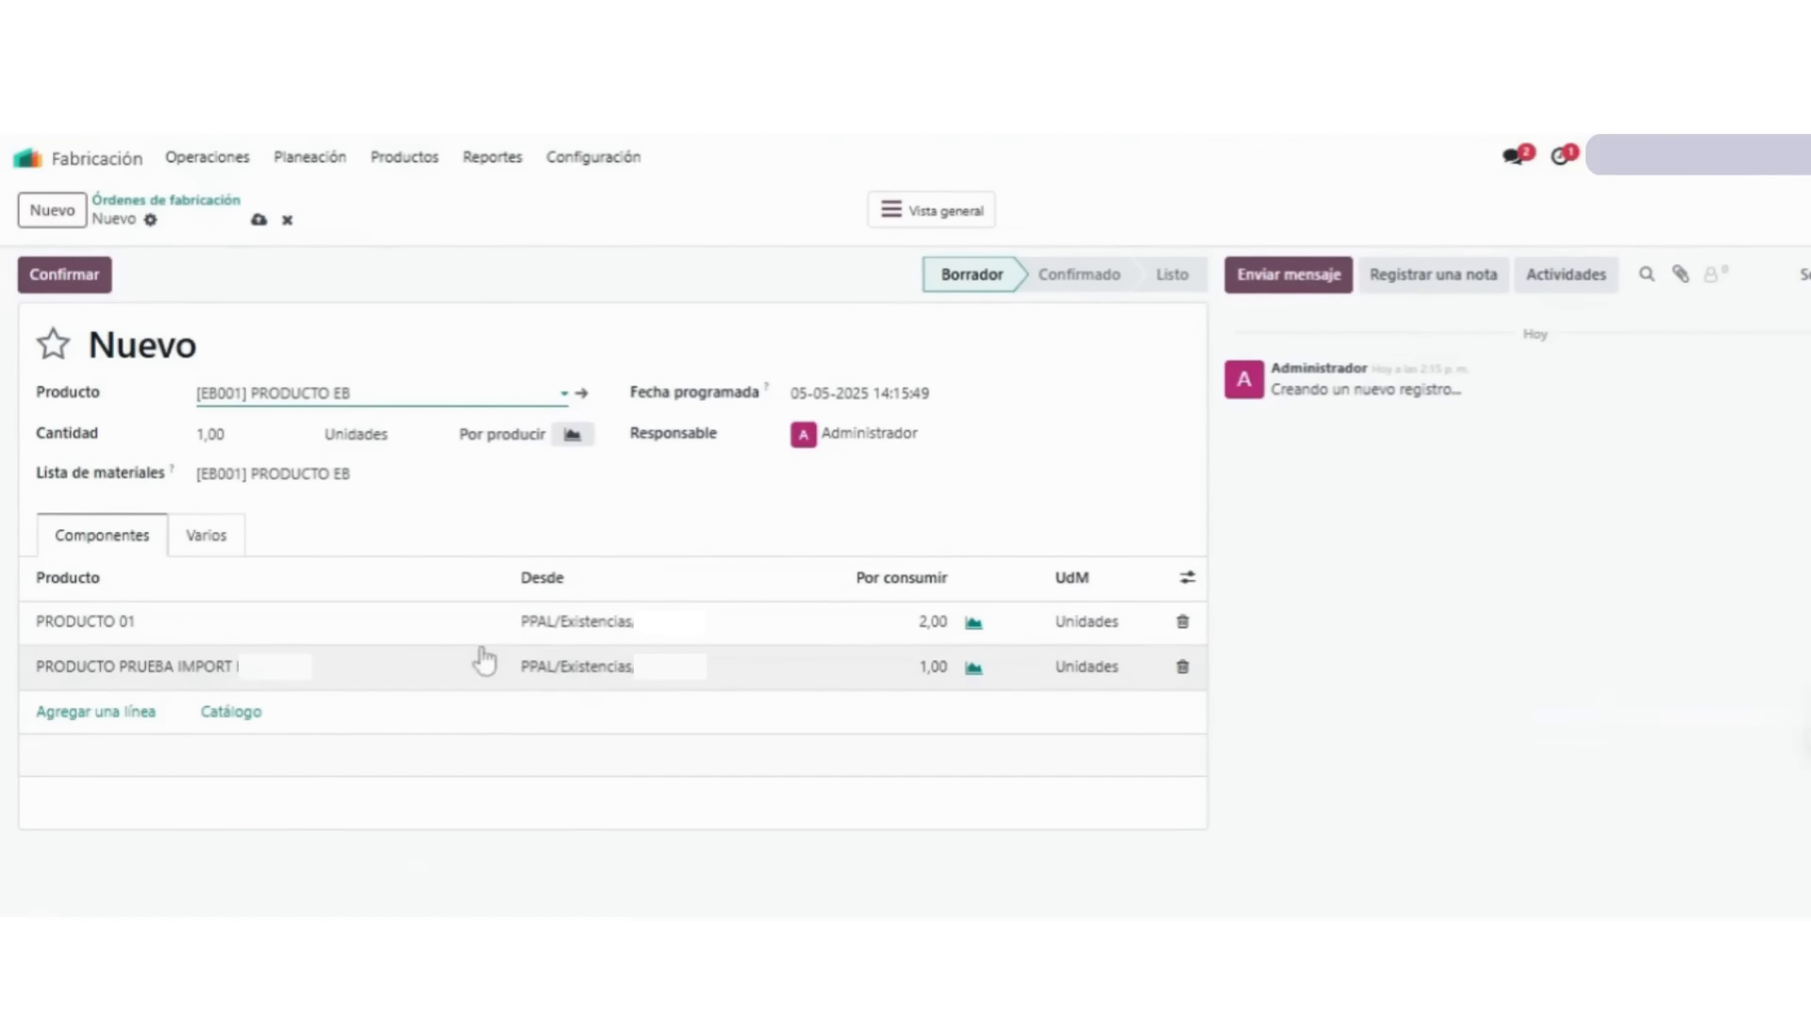
left_click(91, 283)
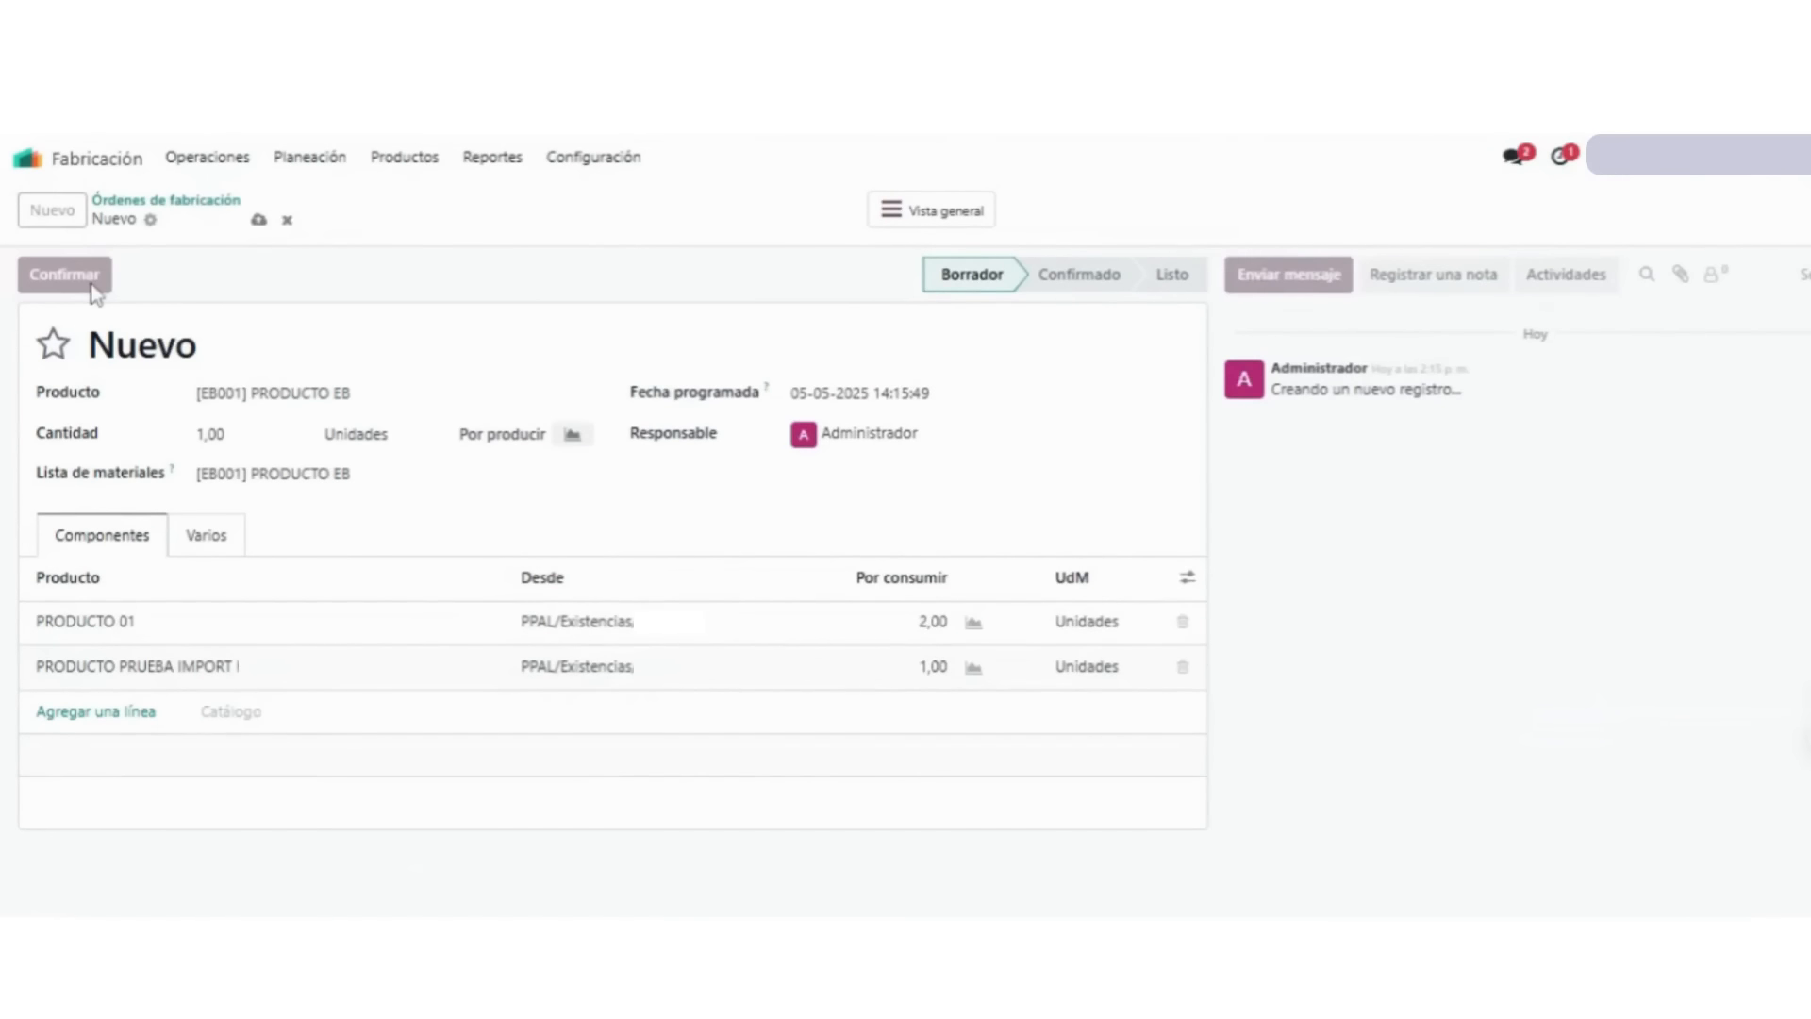
left_click(92, 283)
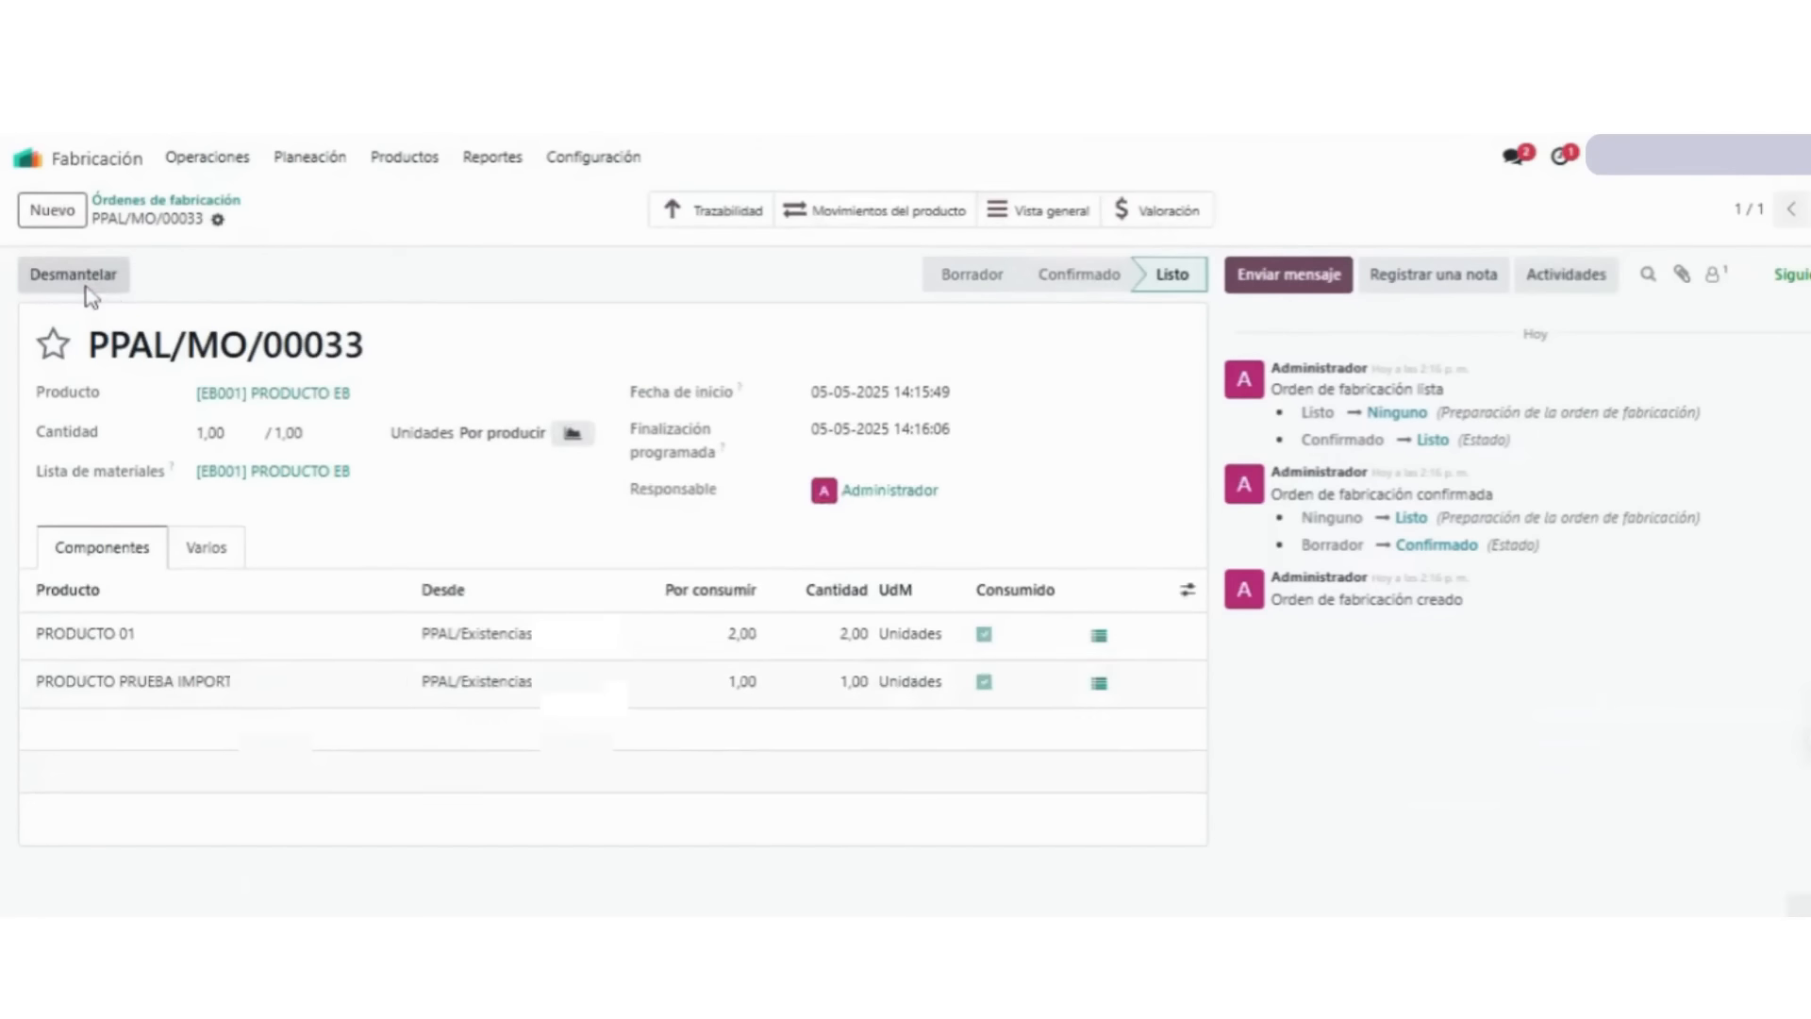
- Examine the completed manufacturing order's inventory valuation for the finished product and its consumed components
left_click(1154, 228)
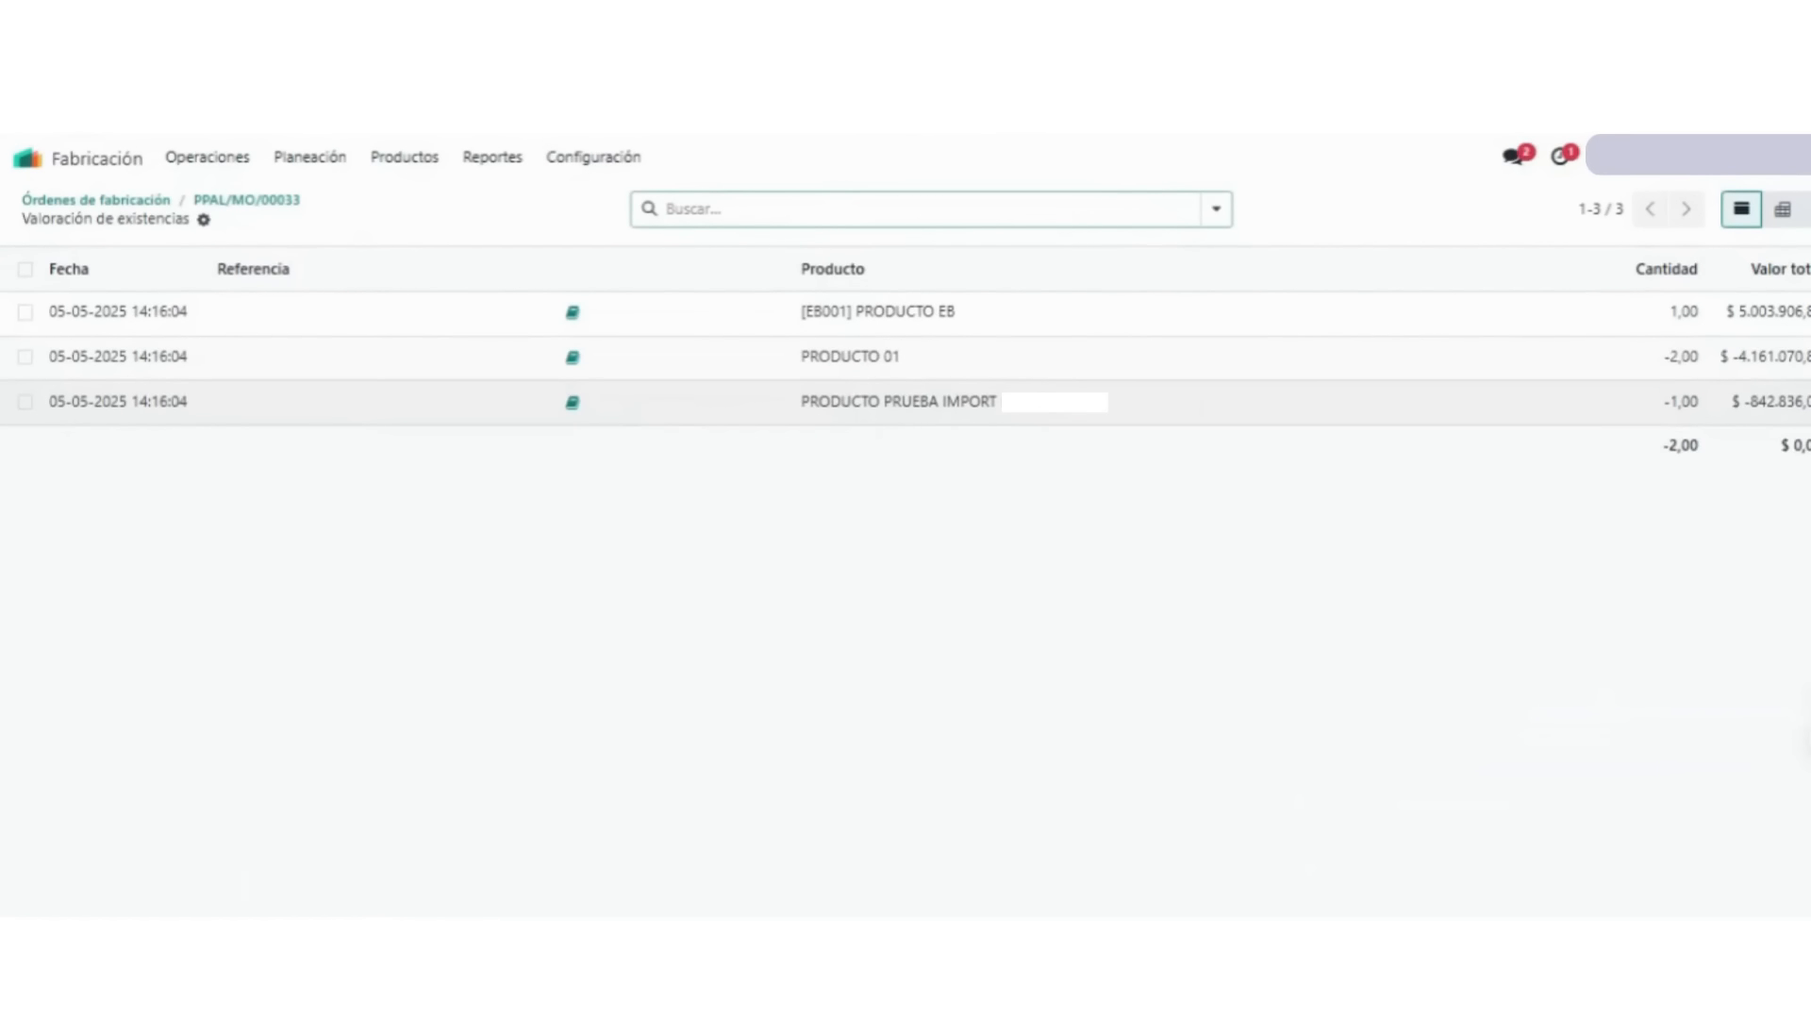
left_click(1740, 405)
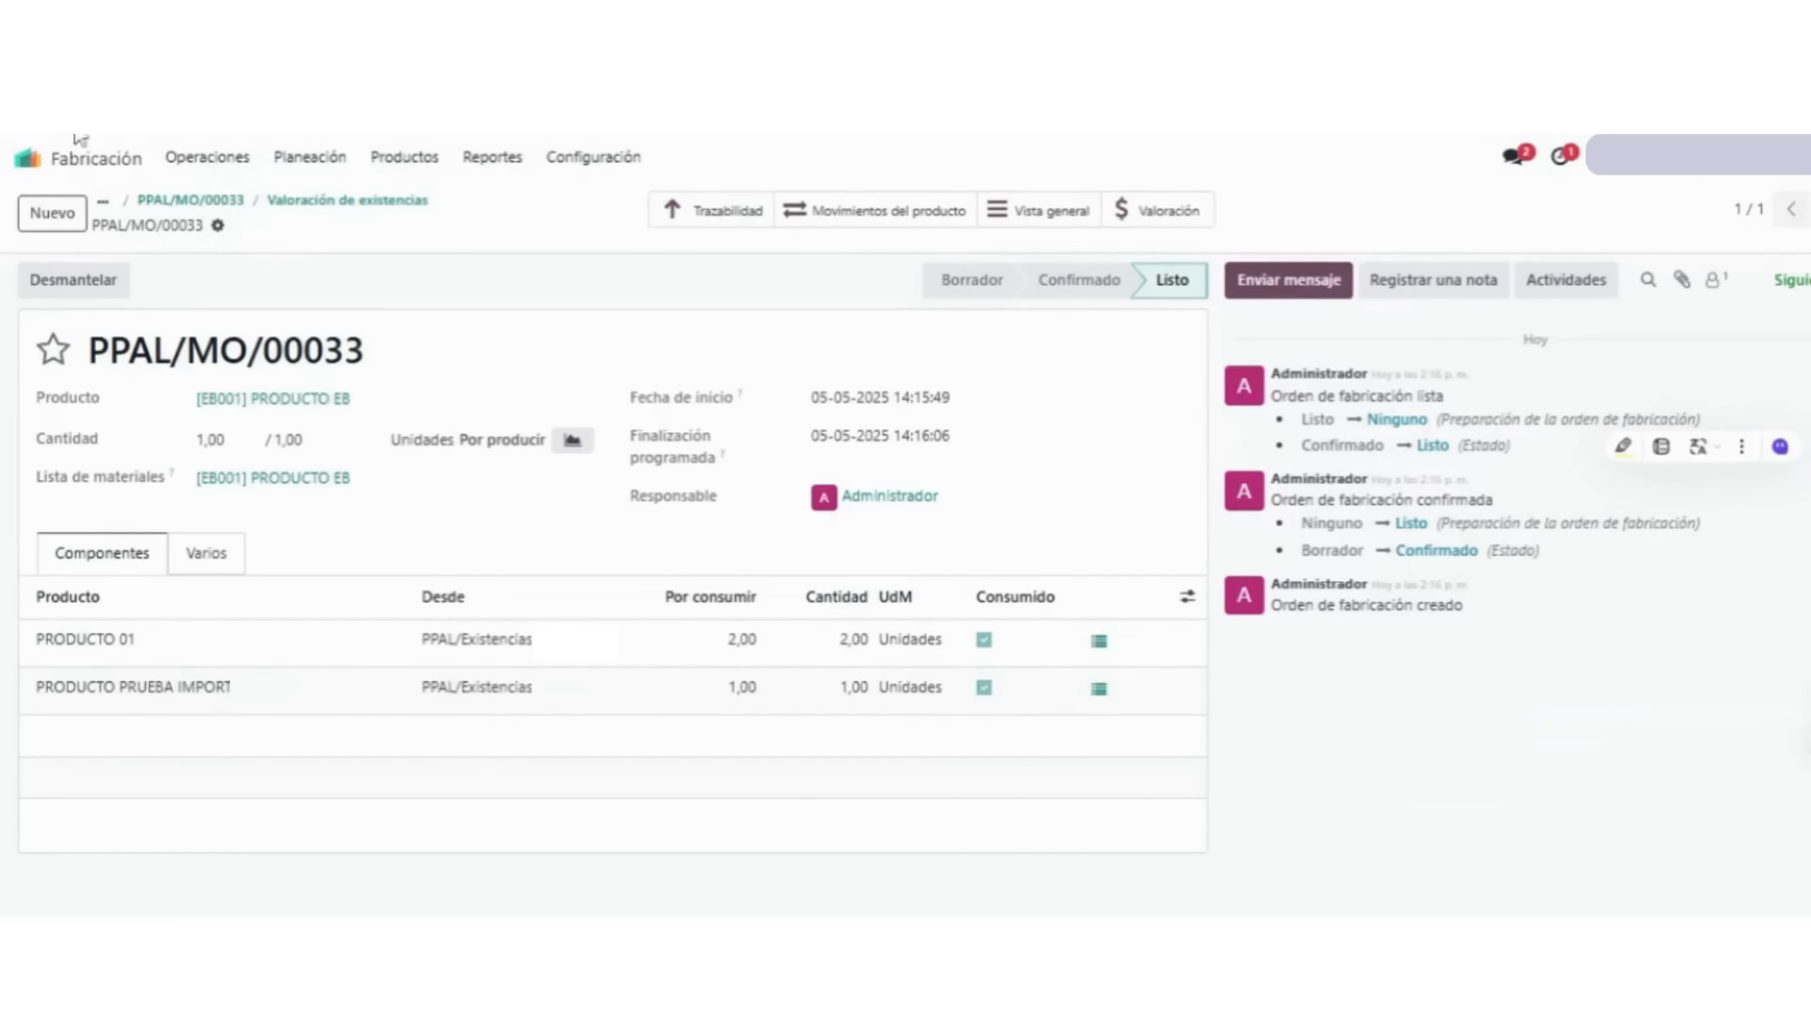
left_click(226, 201)
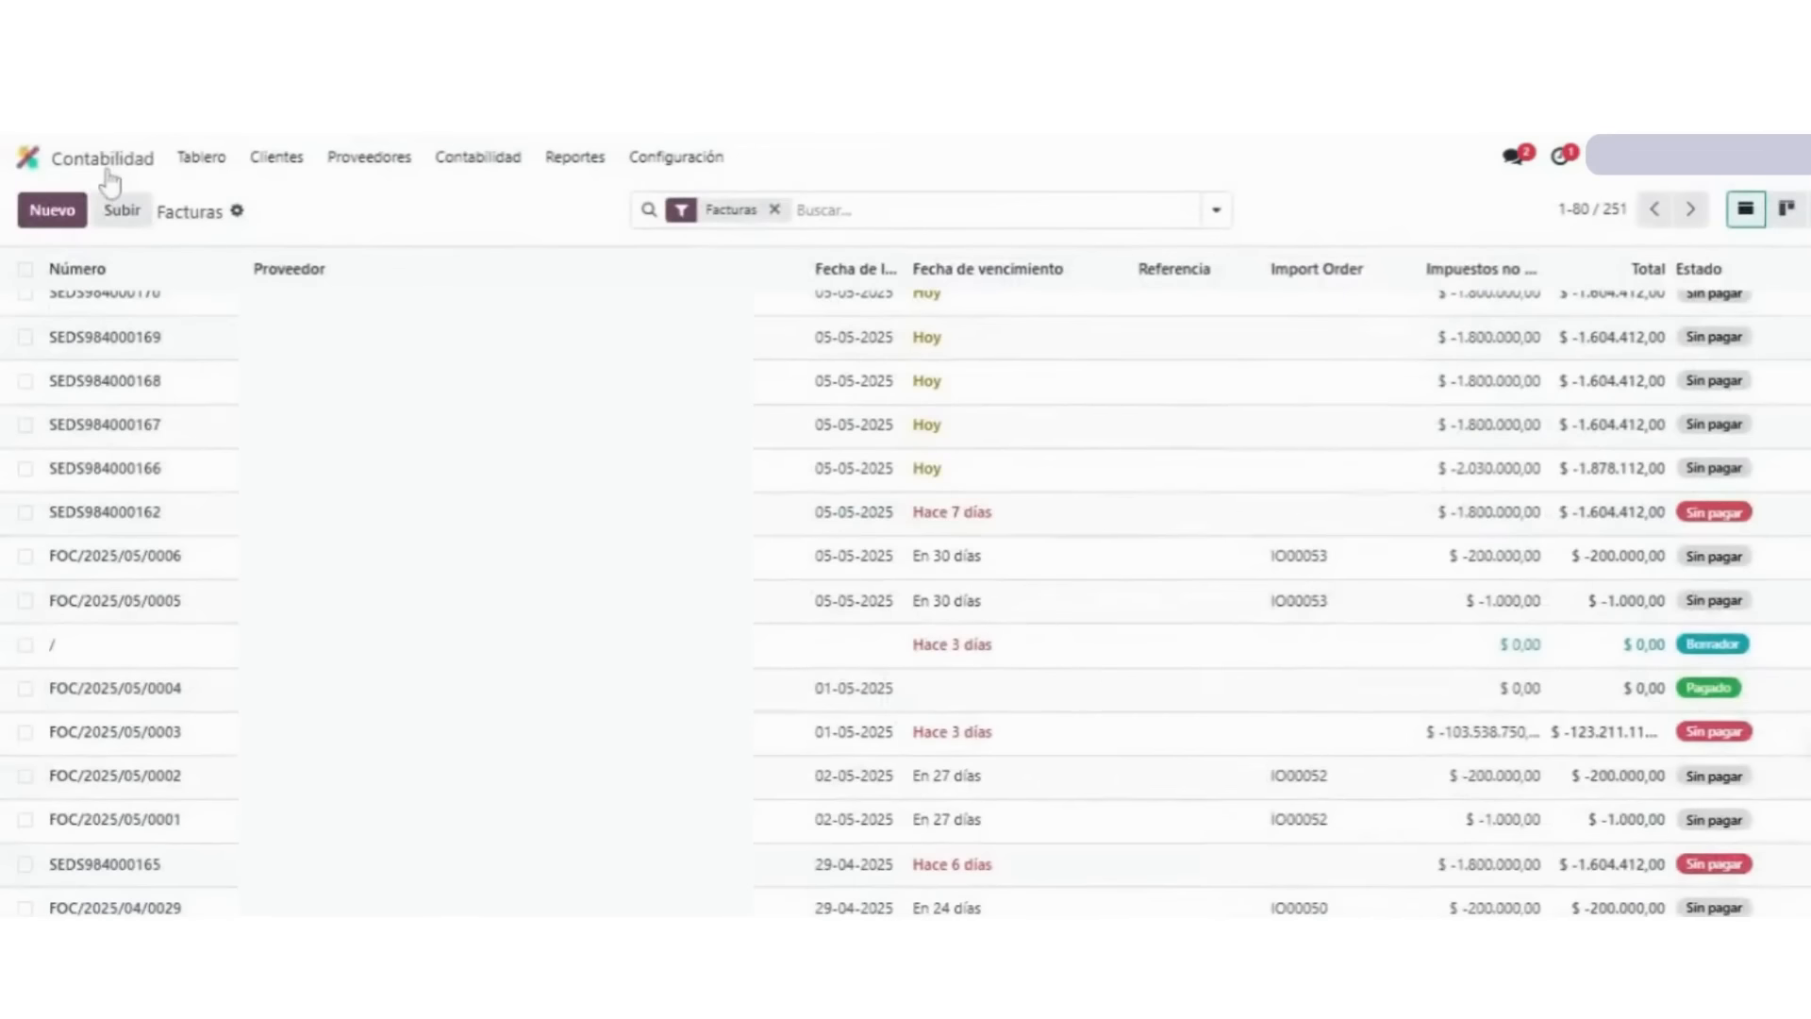
- Open the first purchase import order in the Compra app and examine its import expenses
left_click(28, 157)
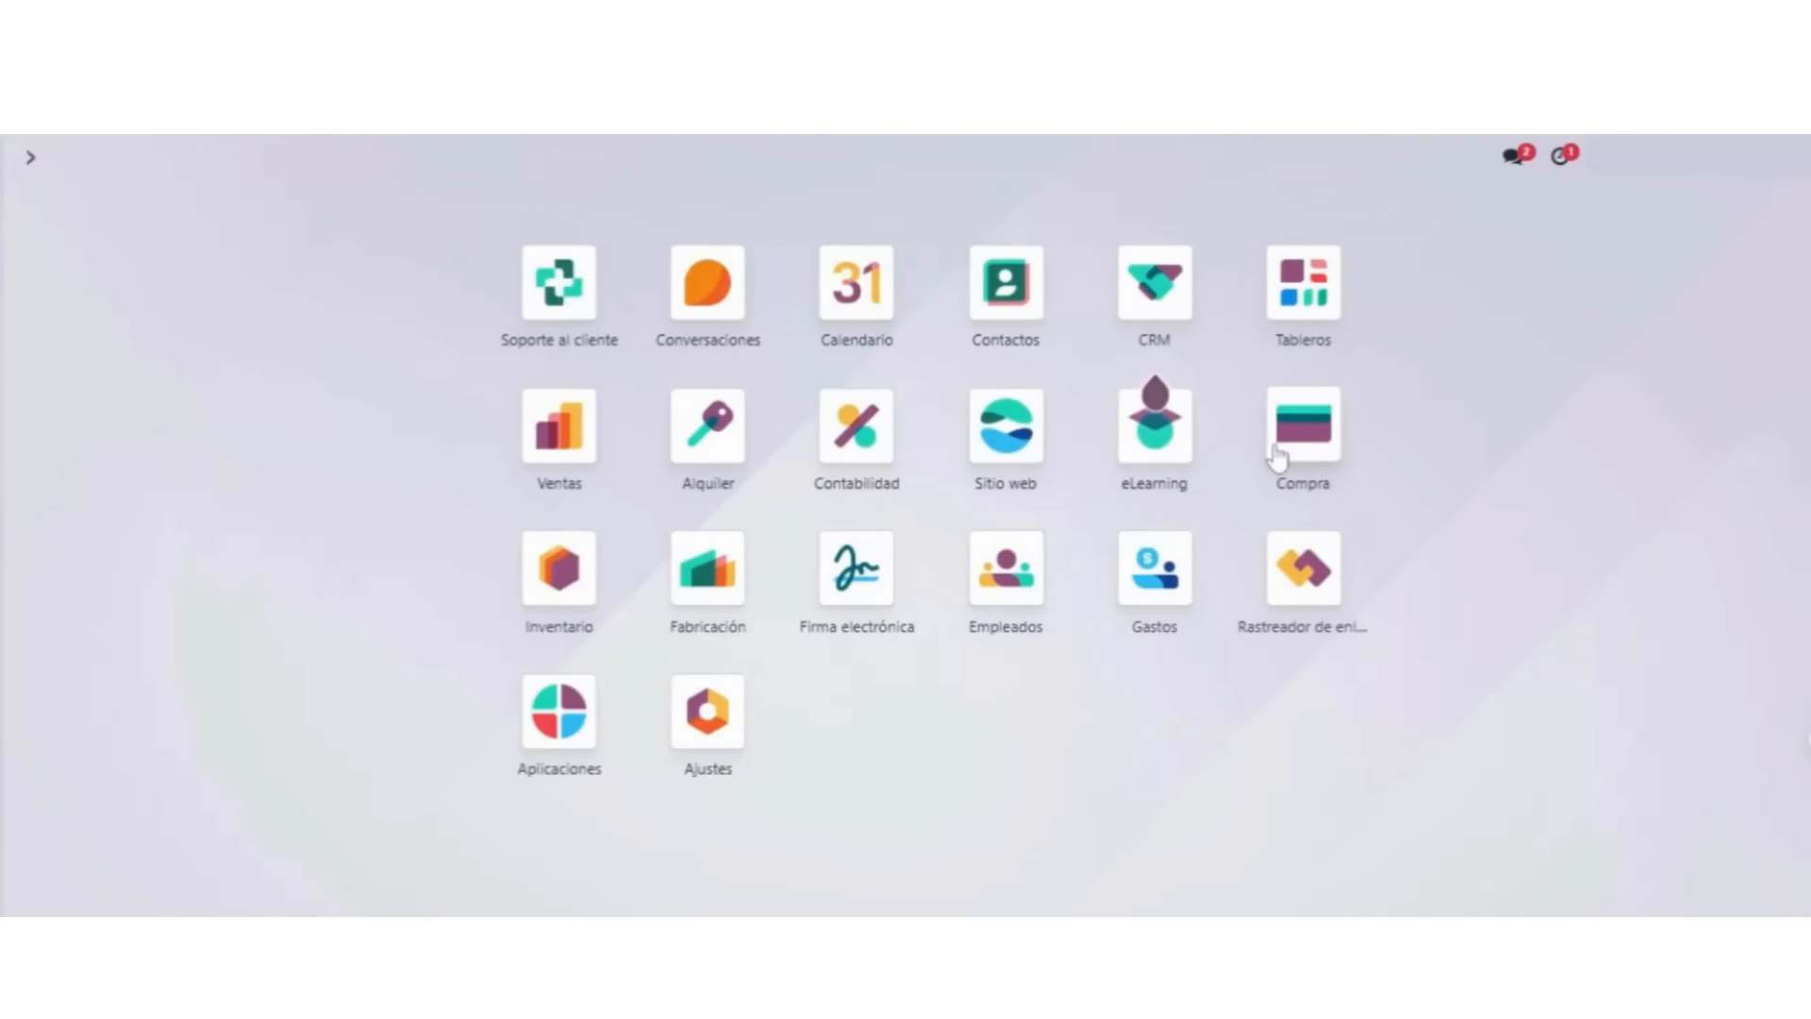
left_click(1277, 457)
left_click(245, 156)
left_click(232, 219)
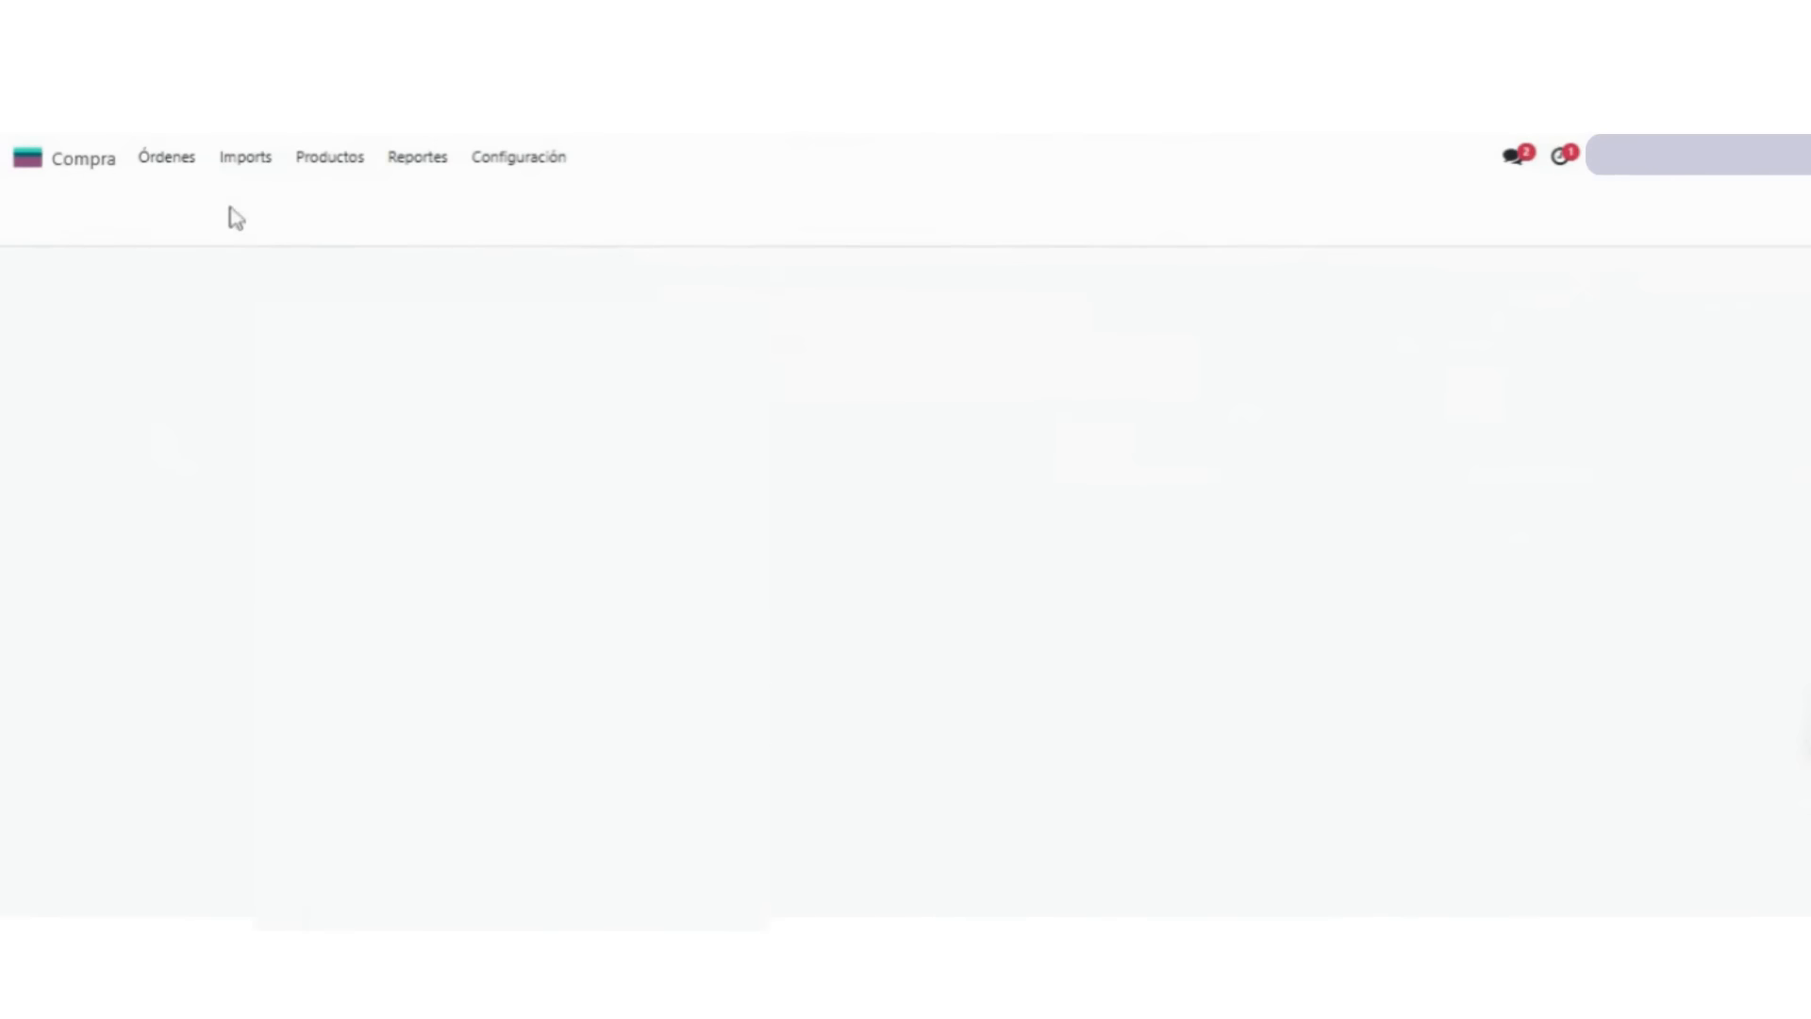
left_click(283, 304)
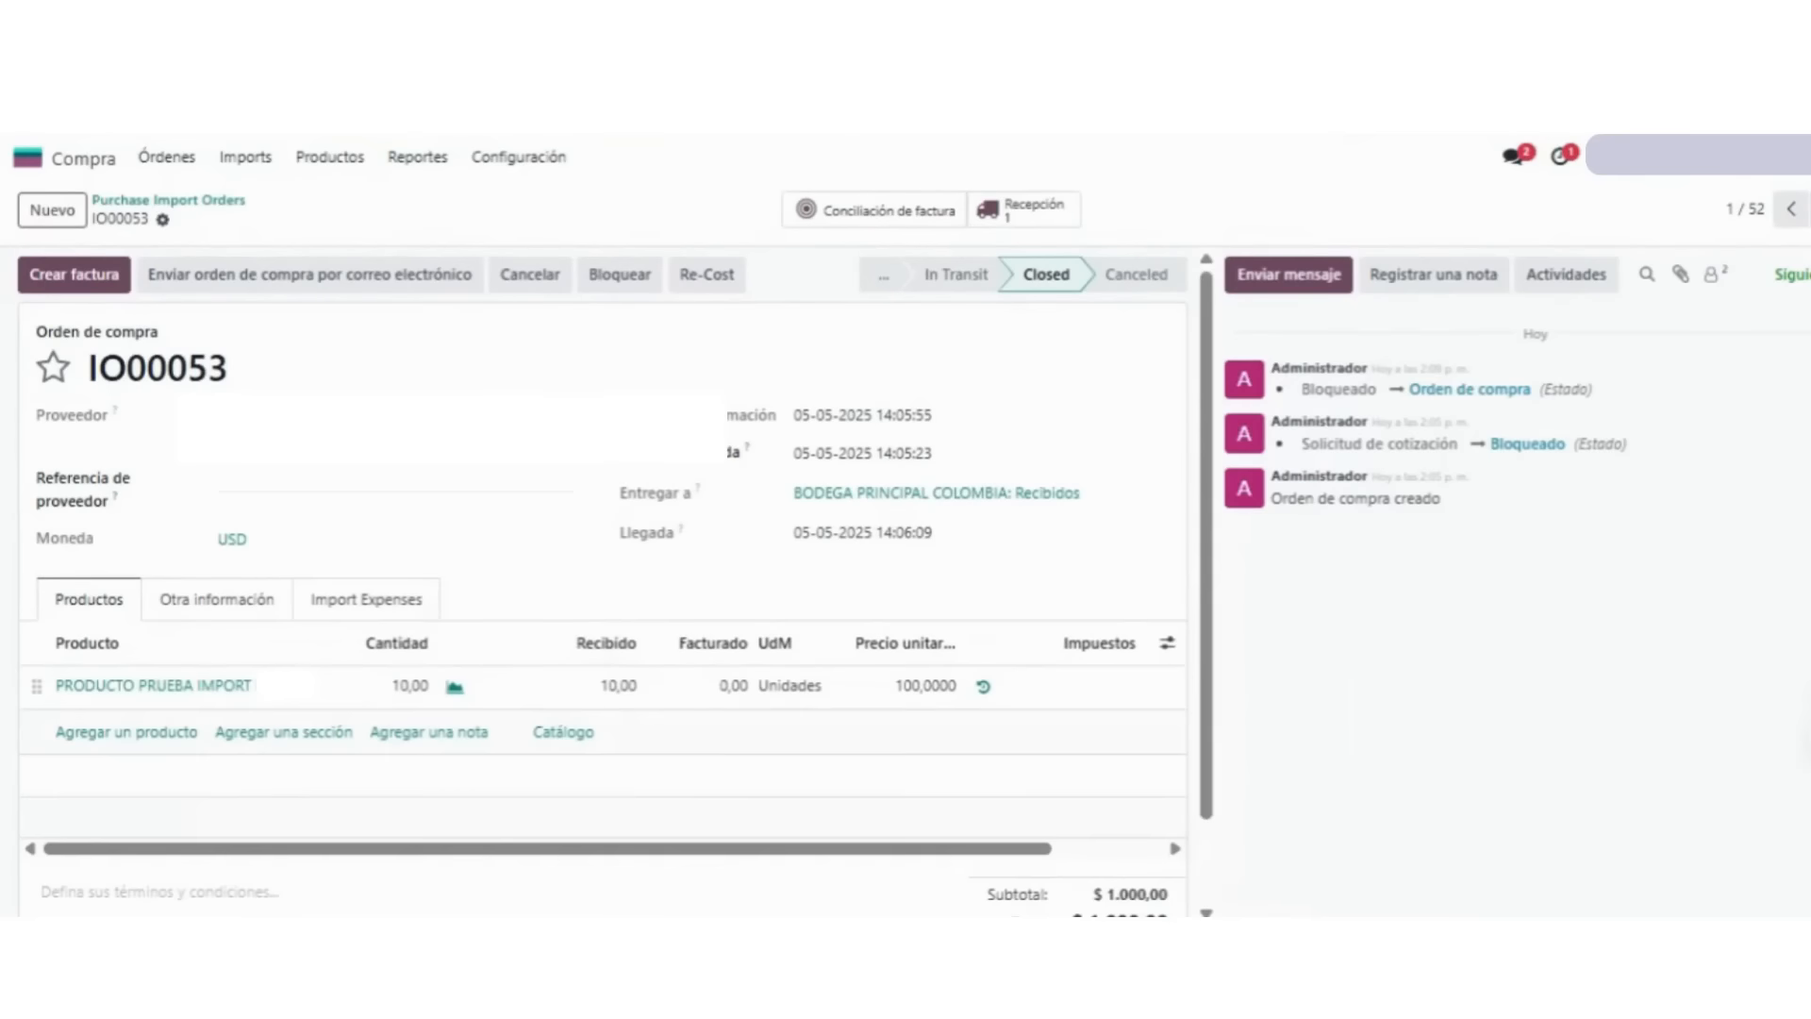
left_click(366, 598)
scroll(799, 724, "down", 4)
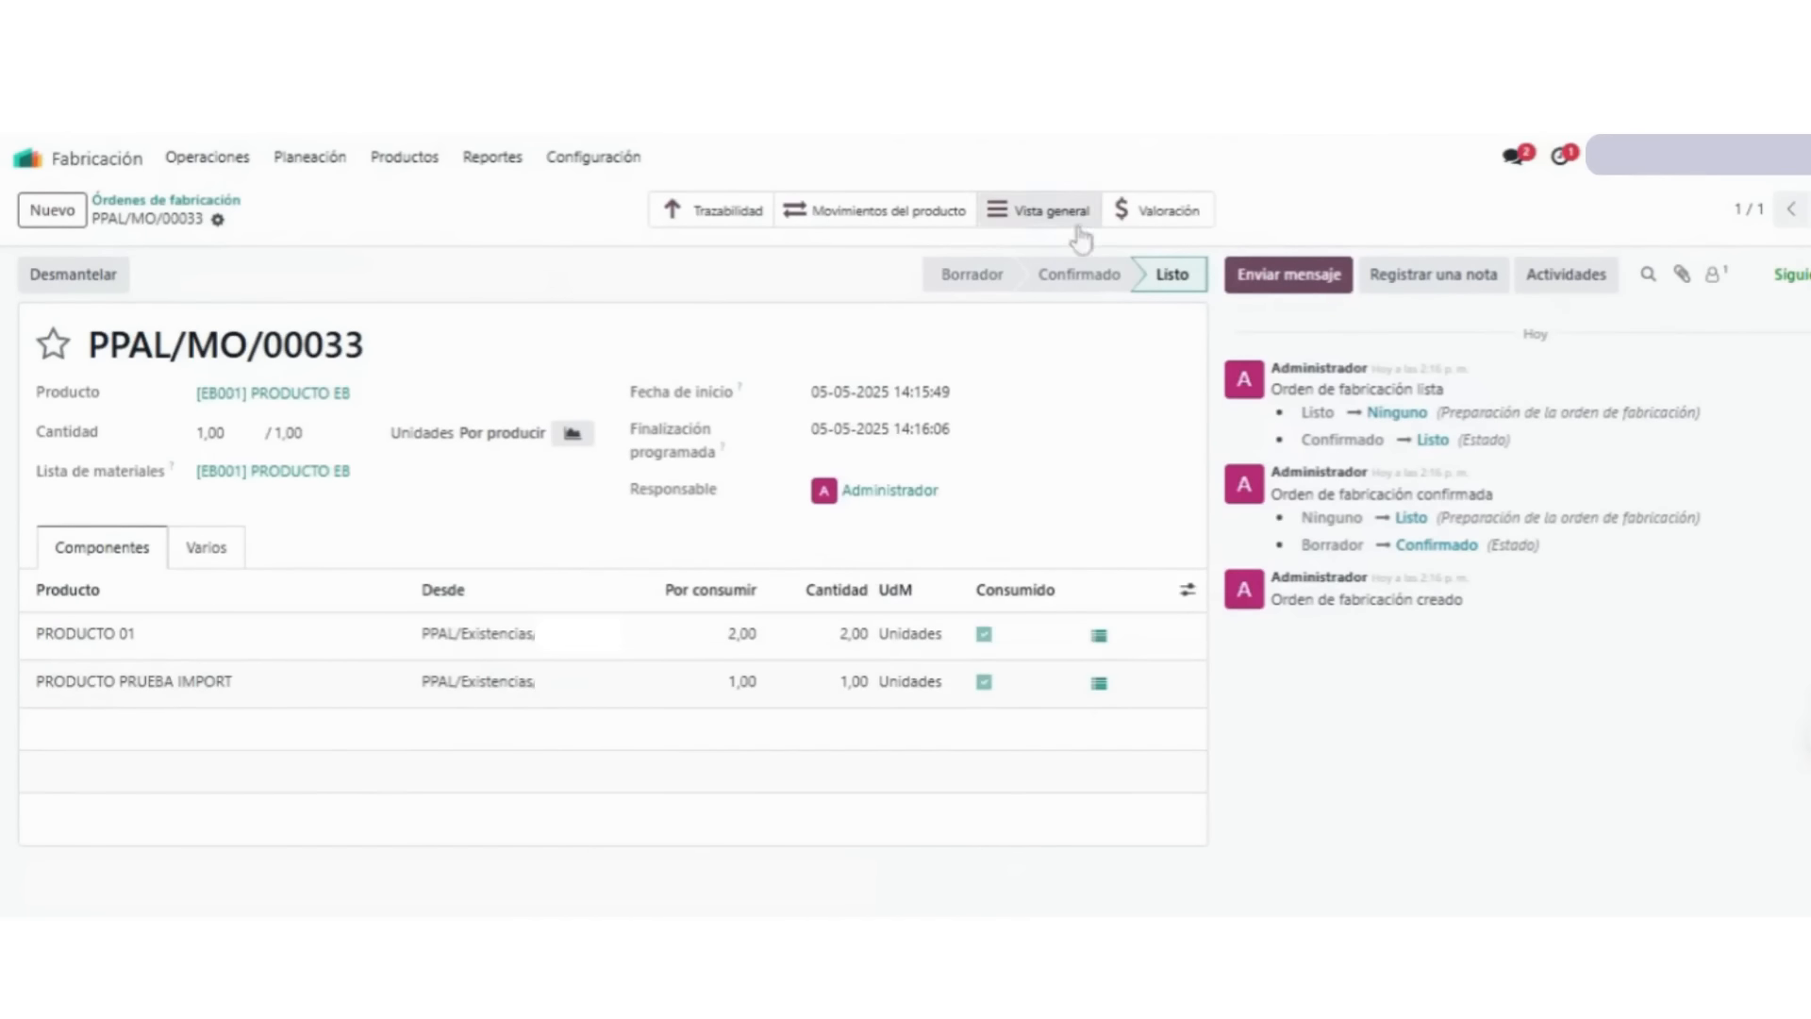
- Check PRODUCTO PRUEBA IMPORT's total value in the manufacturing order's inventory valuation against the import cost
left_click(1161, 211)
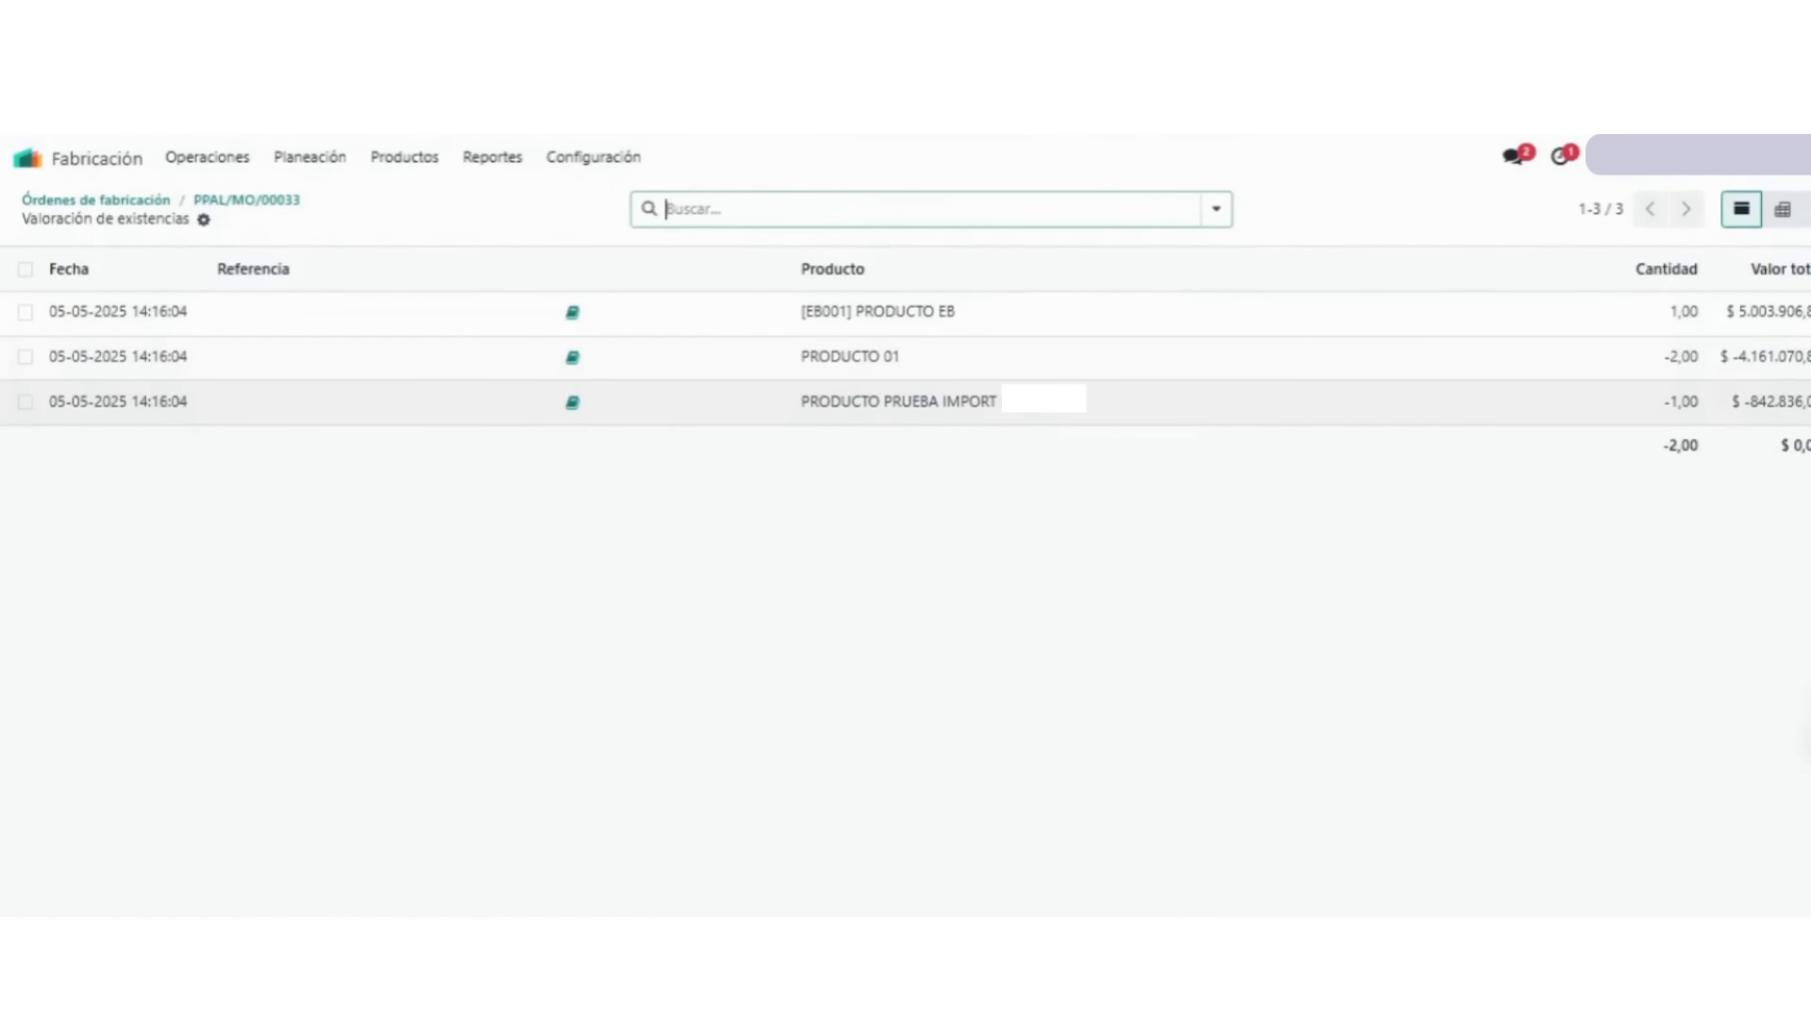
left_click_drag(1808, 402, 1722, 423)
left_click(1201, 511)
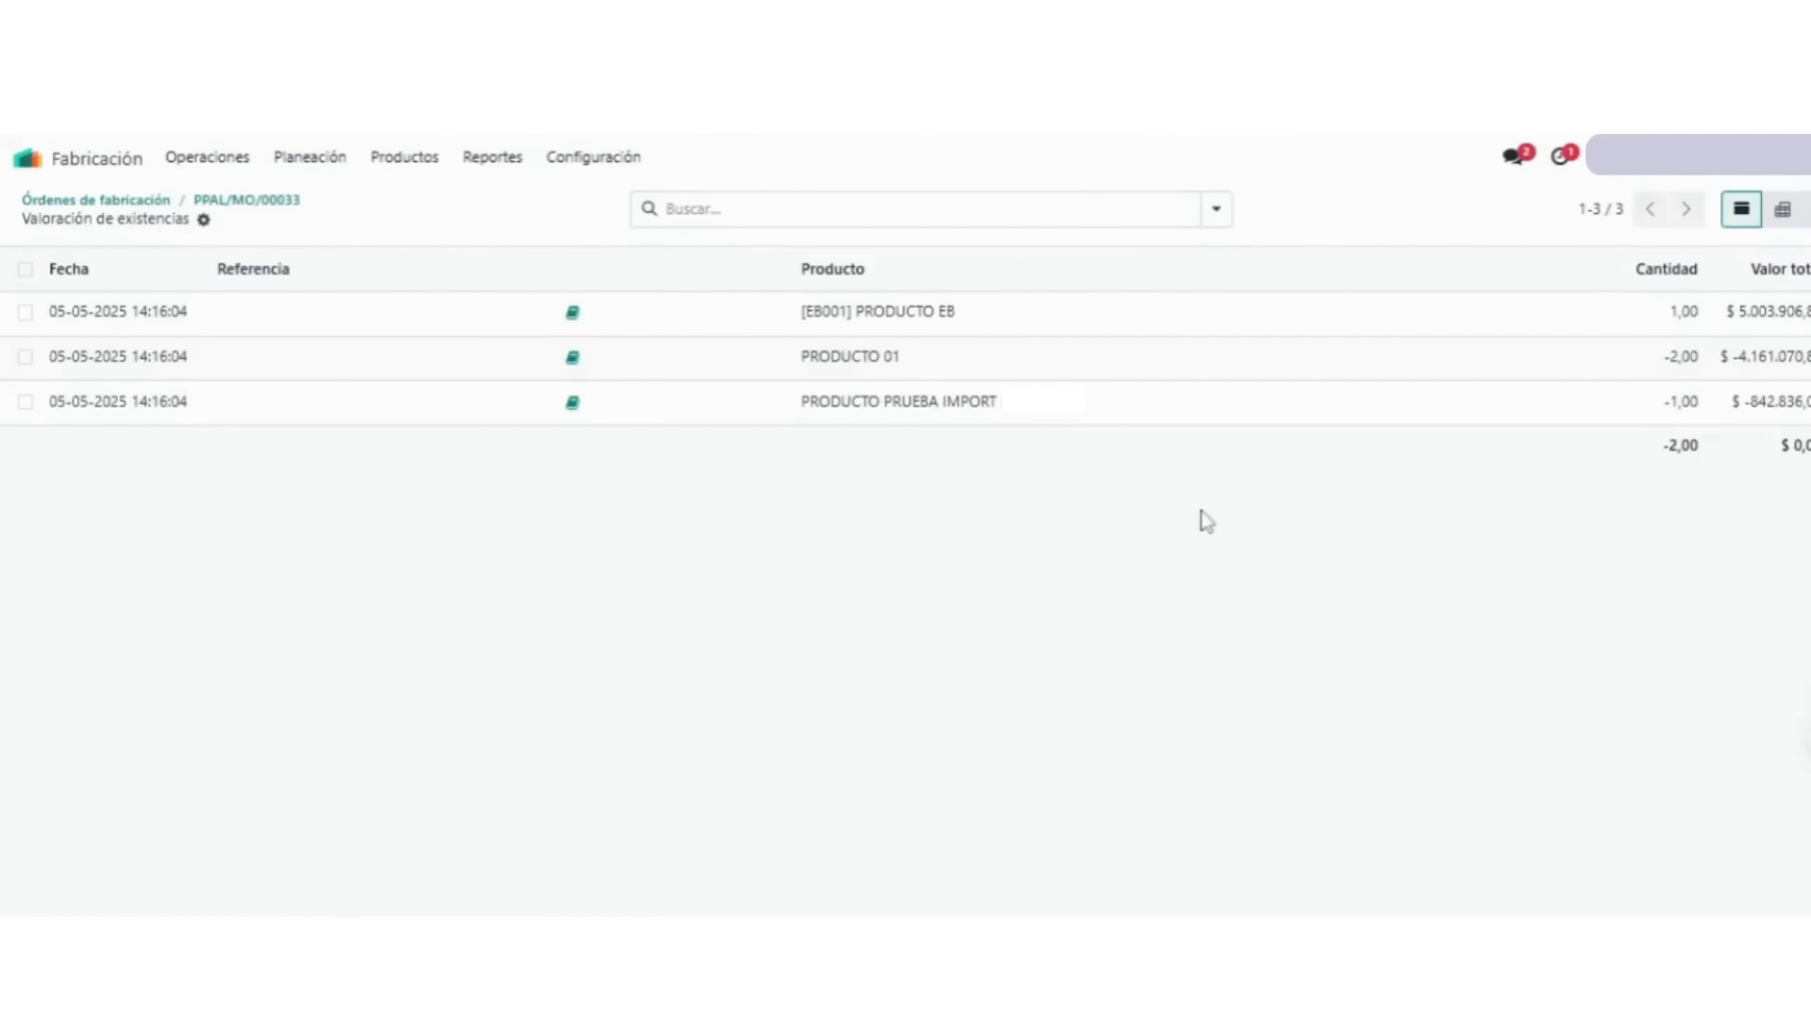
- Create and validate a scrap order in Inventario for one unit of PRODUCTO PRUEBA IMPORT
left_click(85, 179)
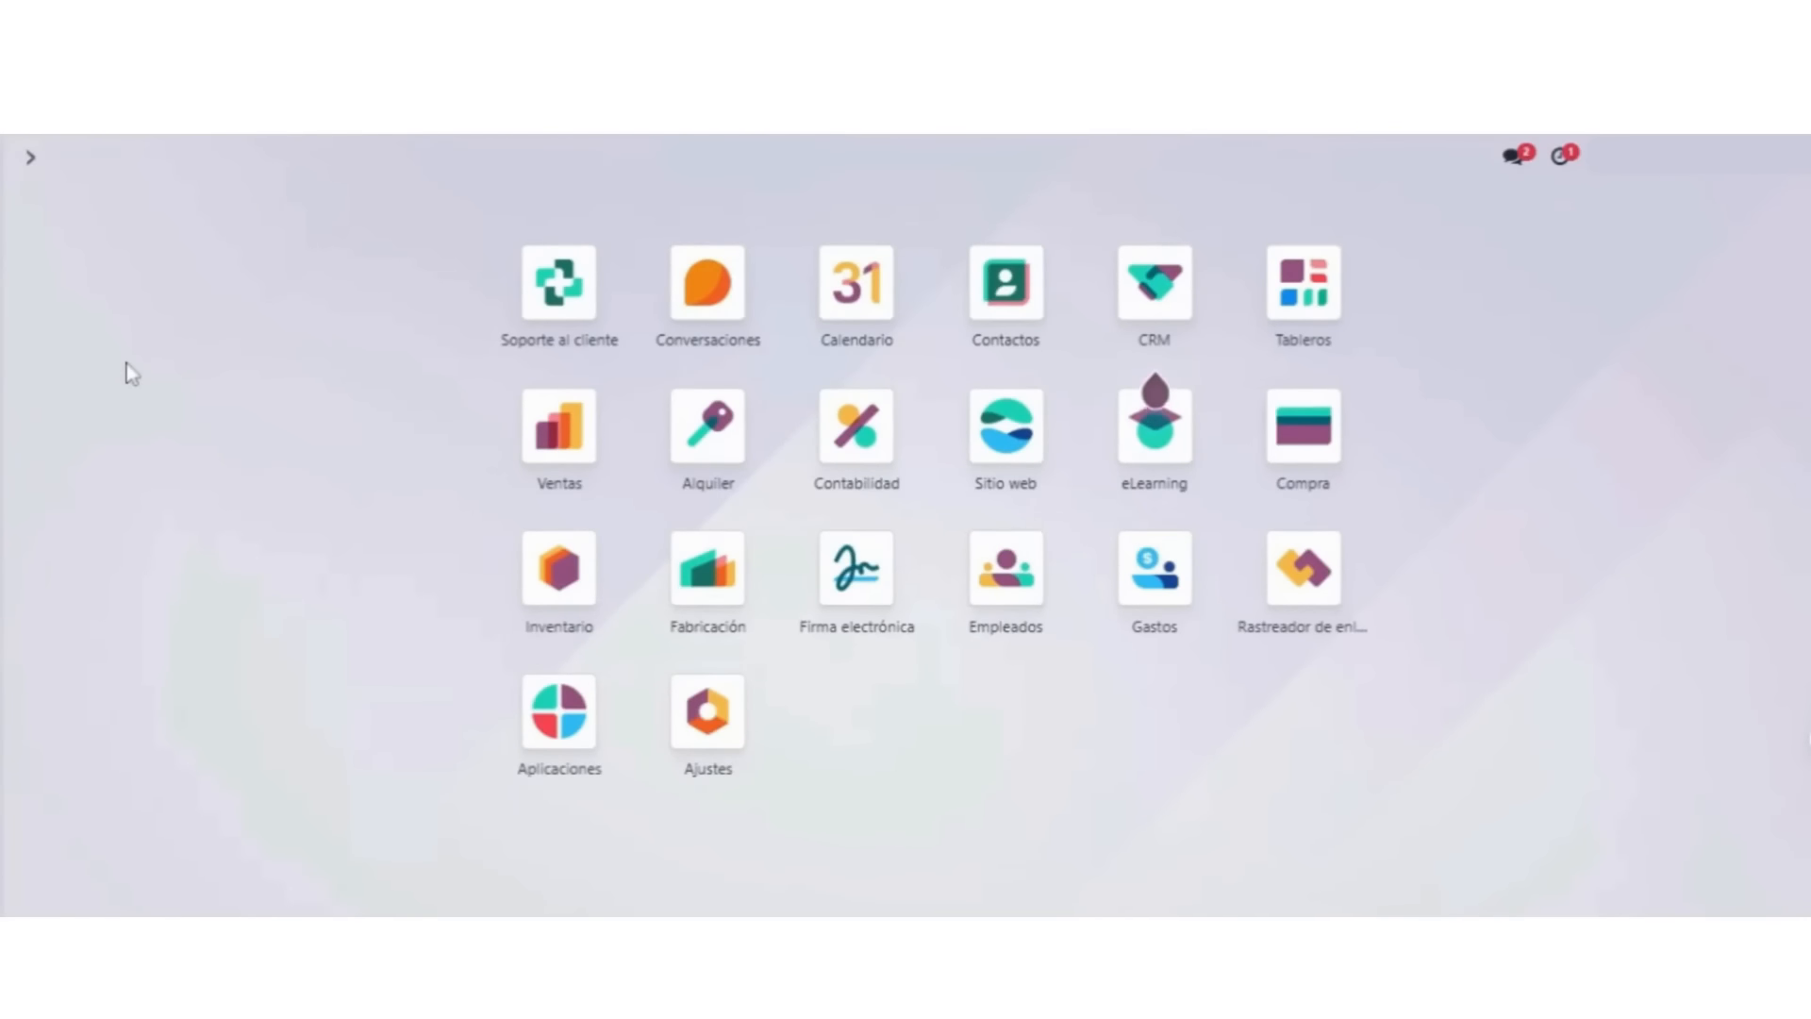
left_click(559, 566)
left_click(355, 160)
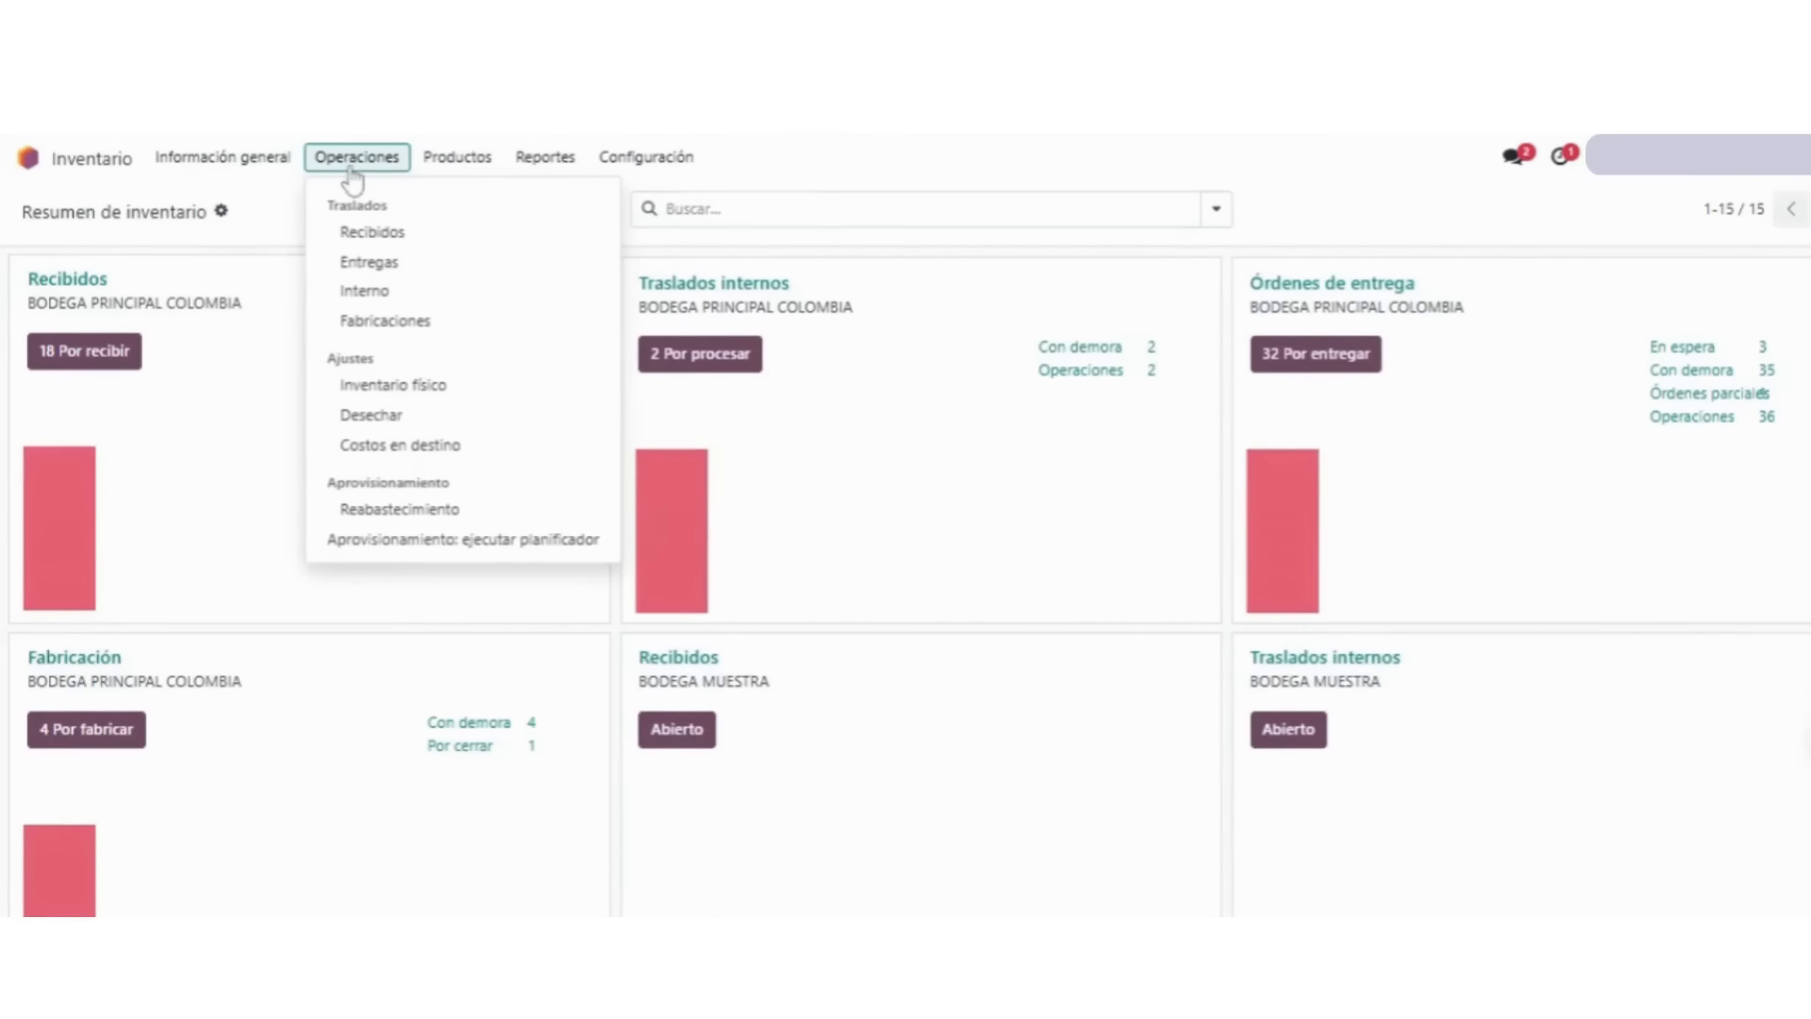
left_click(397, 419)
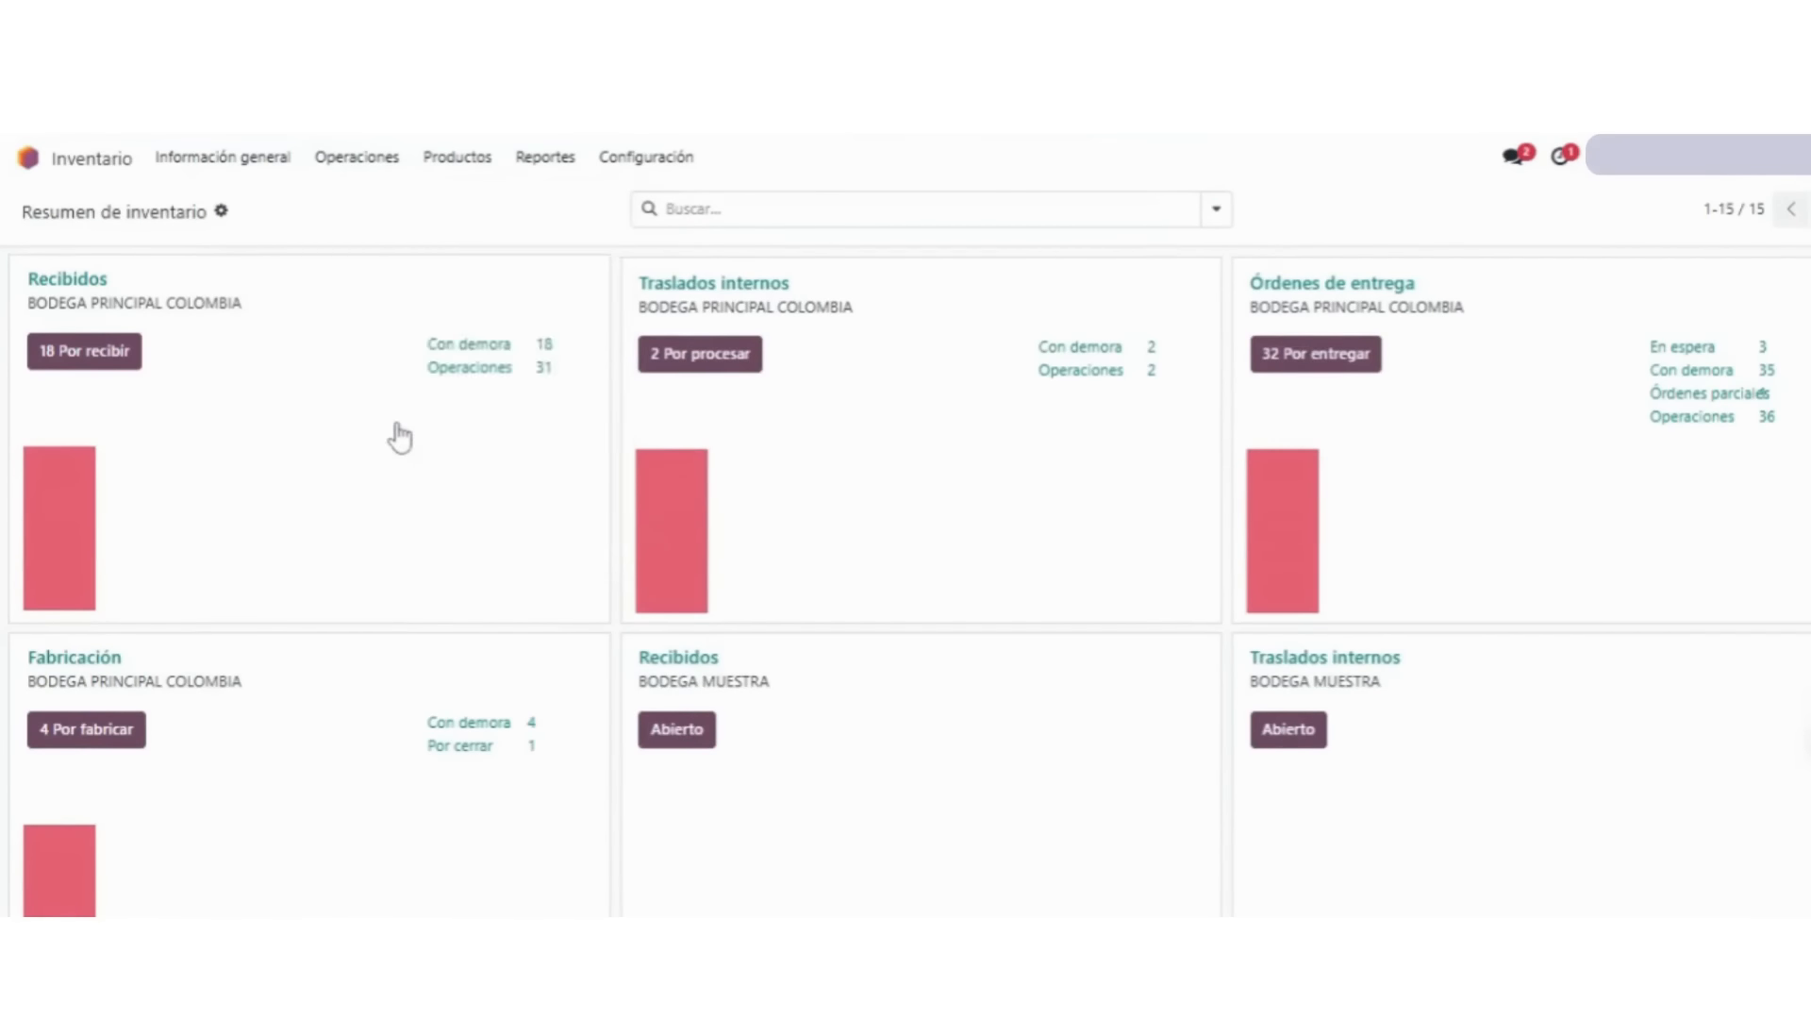
left_click(54, 225)
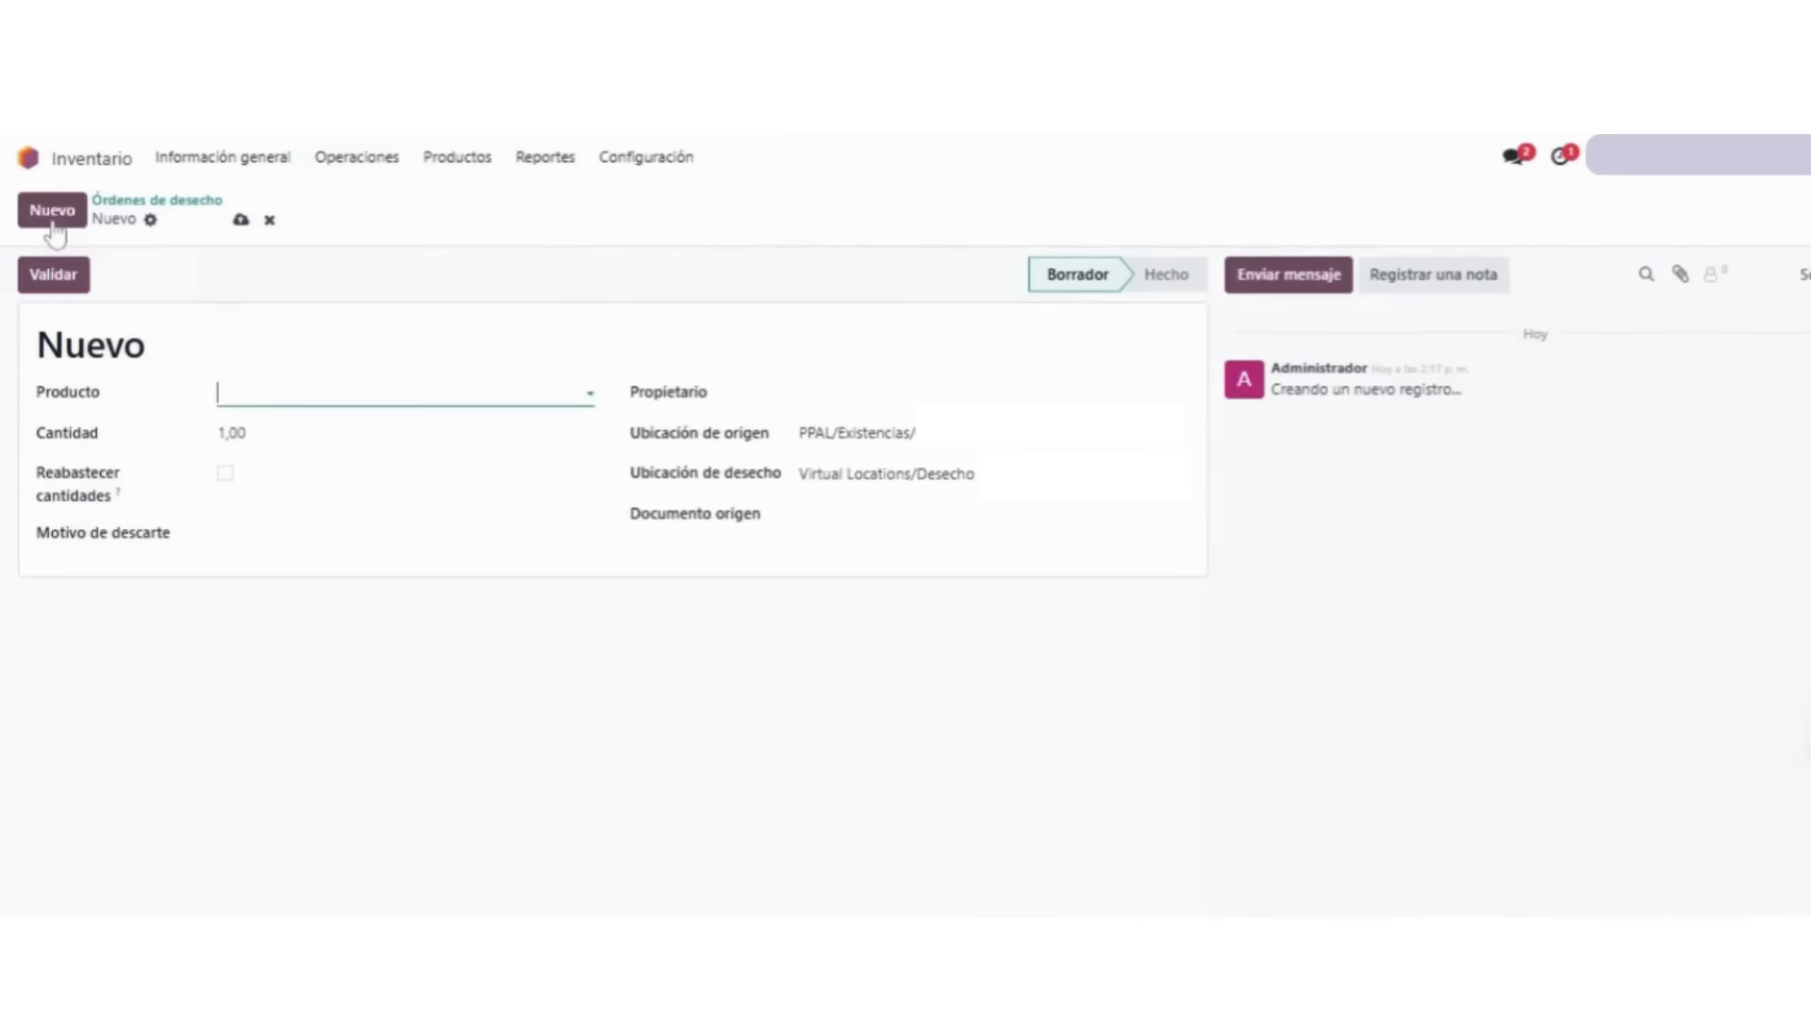
type("product")
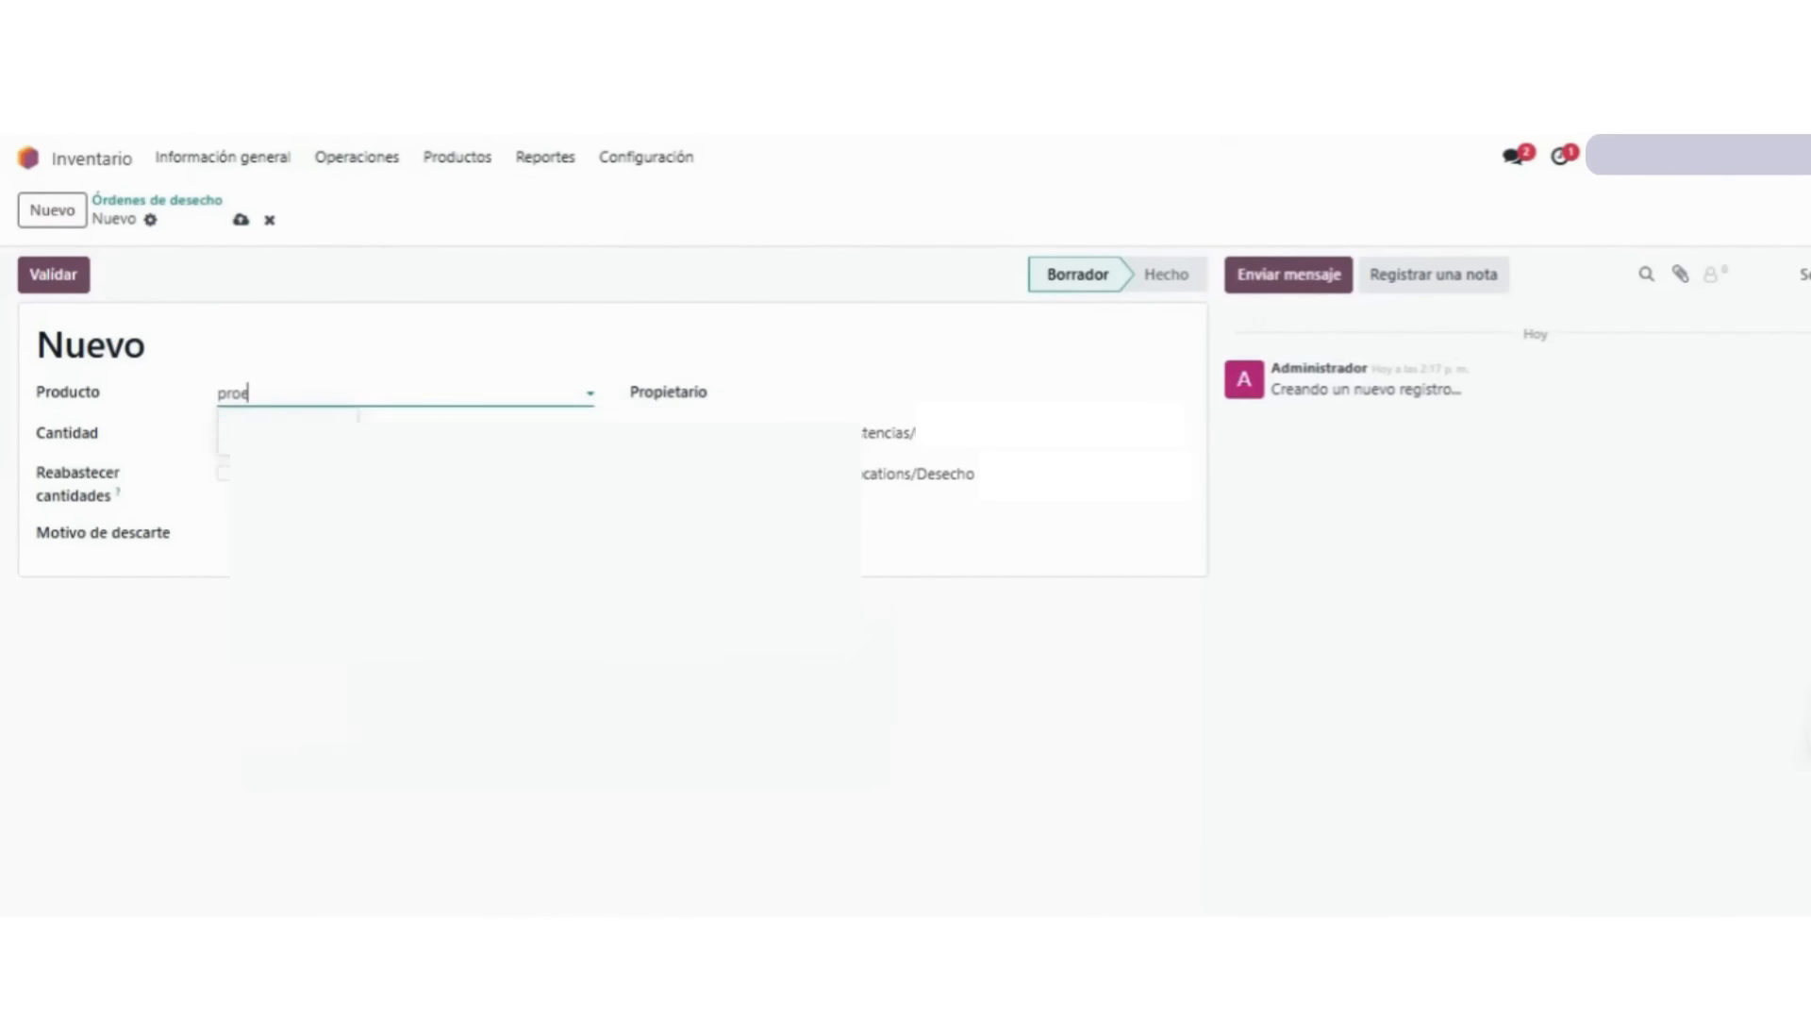
left_click(240, 427)
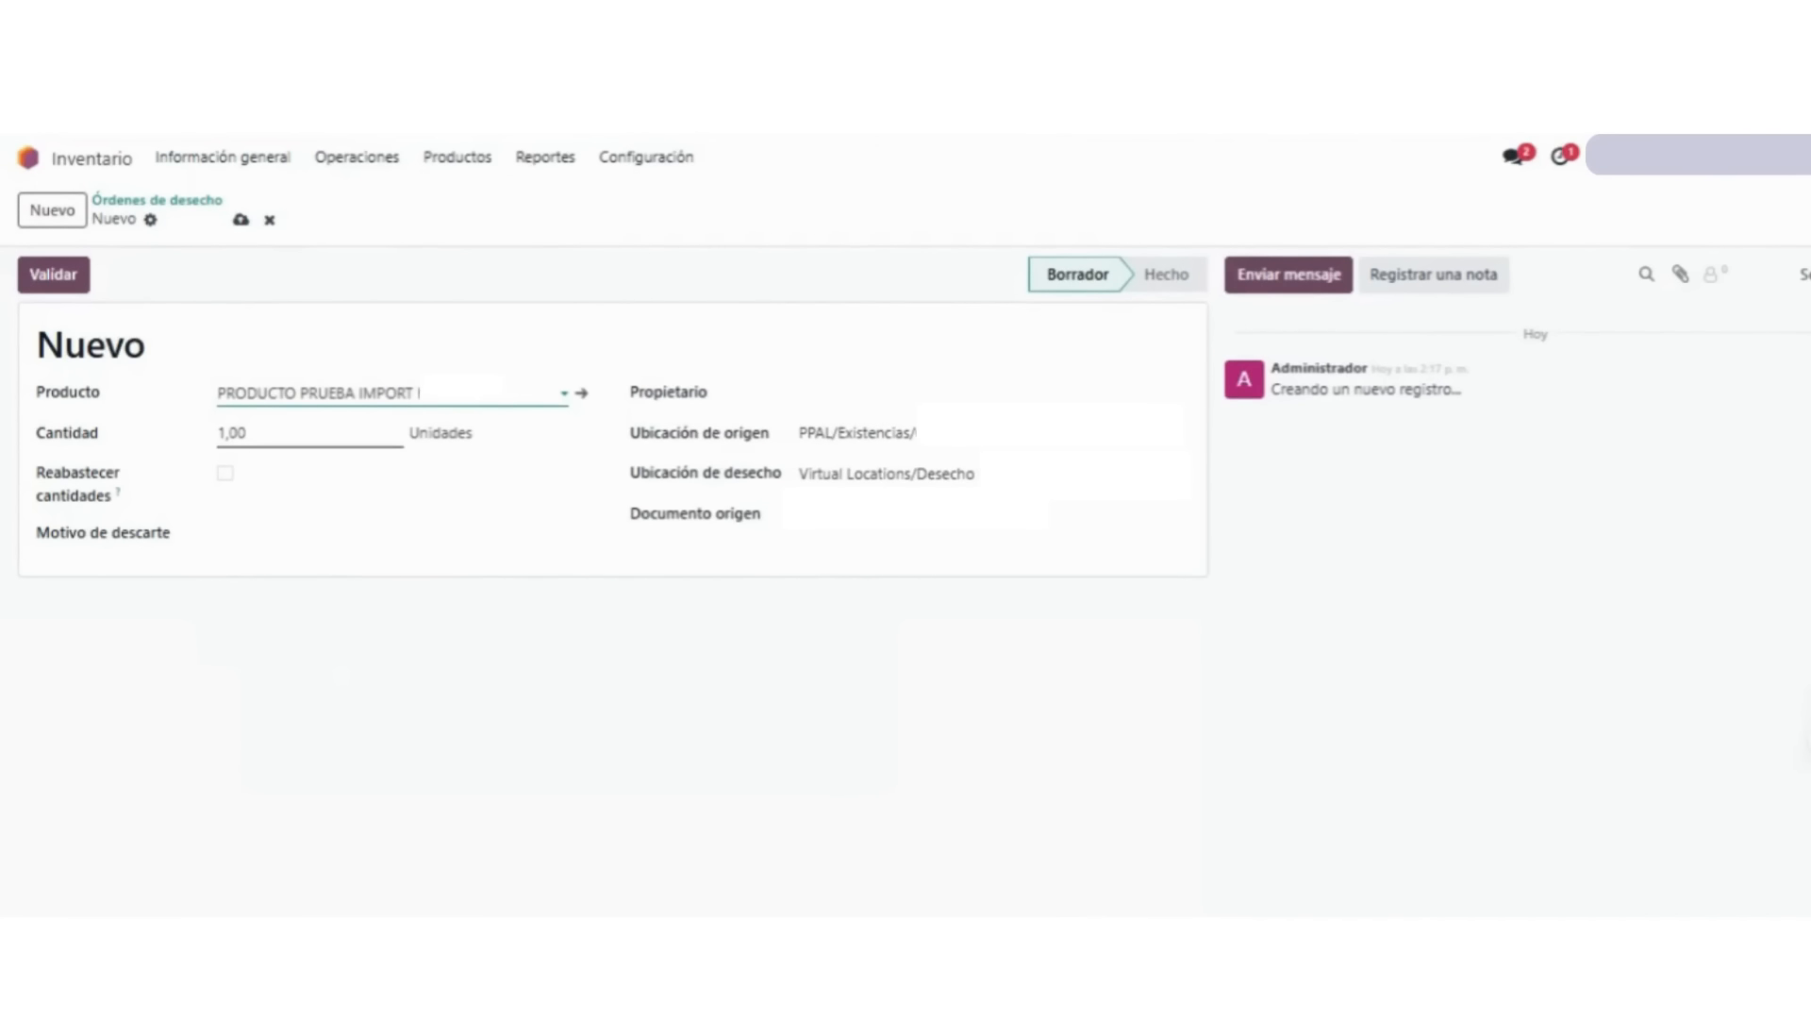
left_click(70, 283)
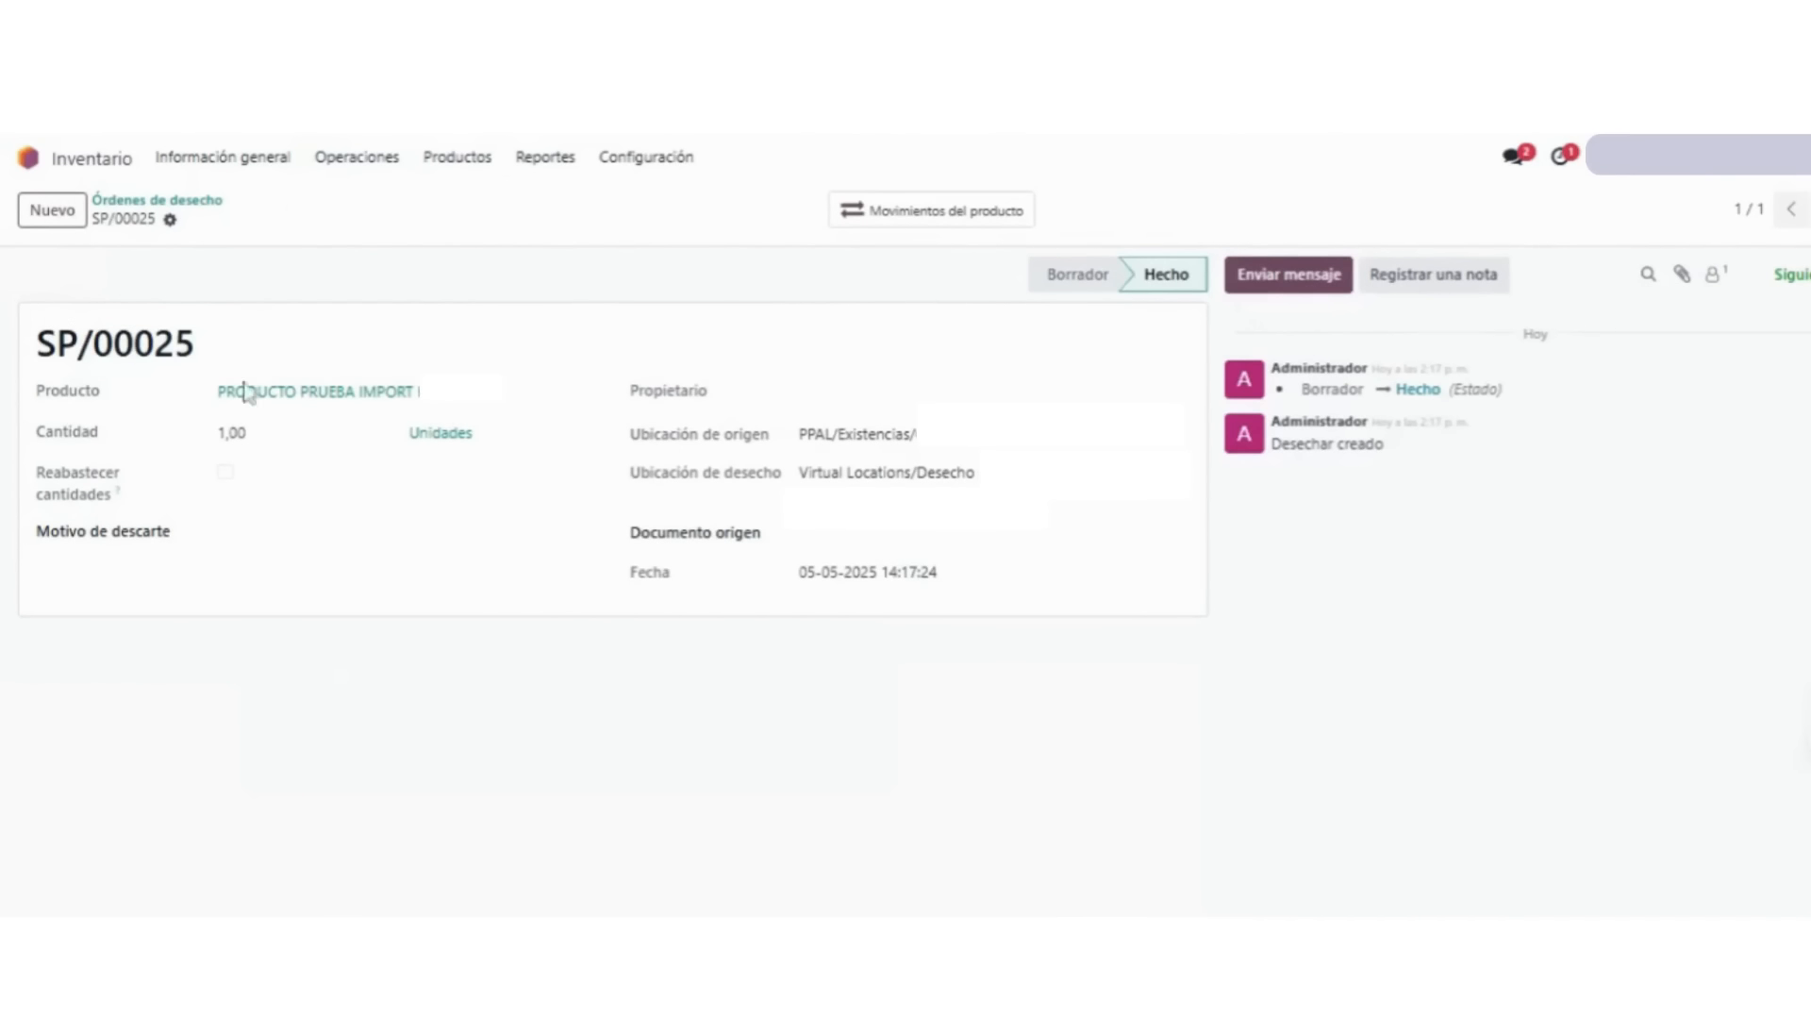
left_click_drag(290, 349, 35, 346)
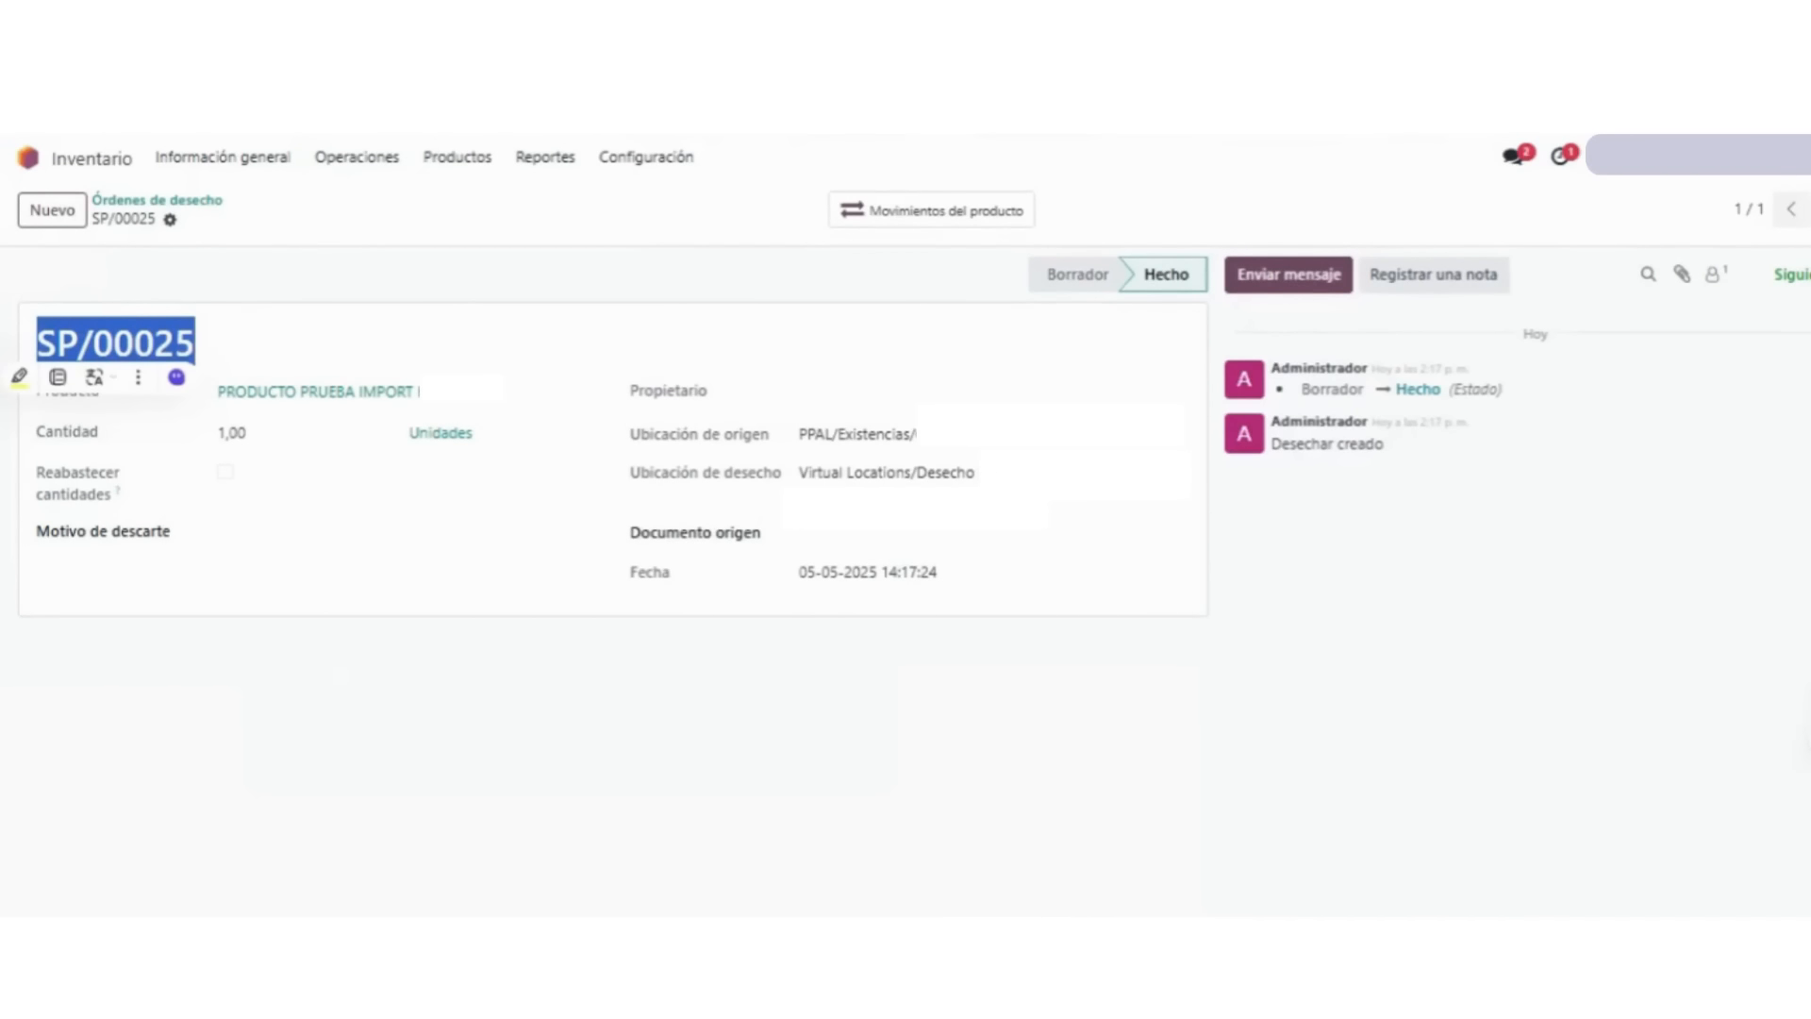
left_click(642, 747)
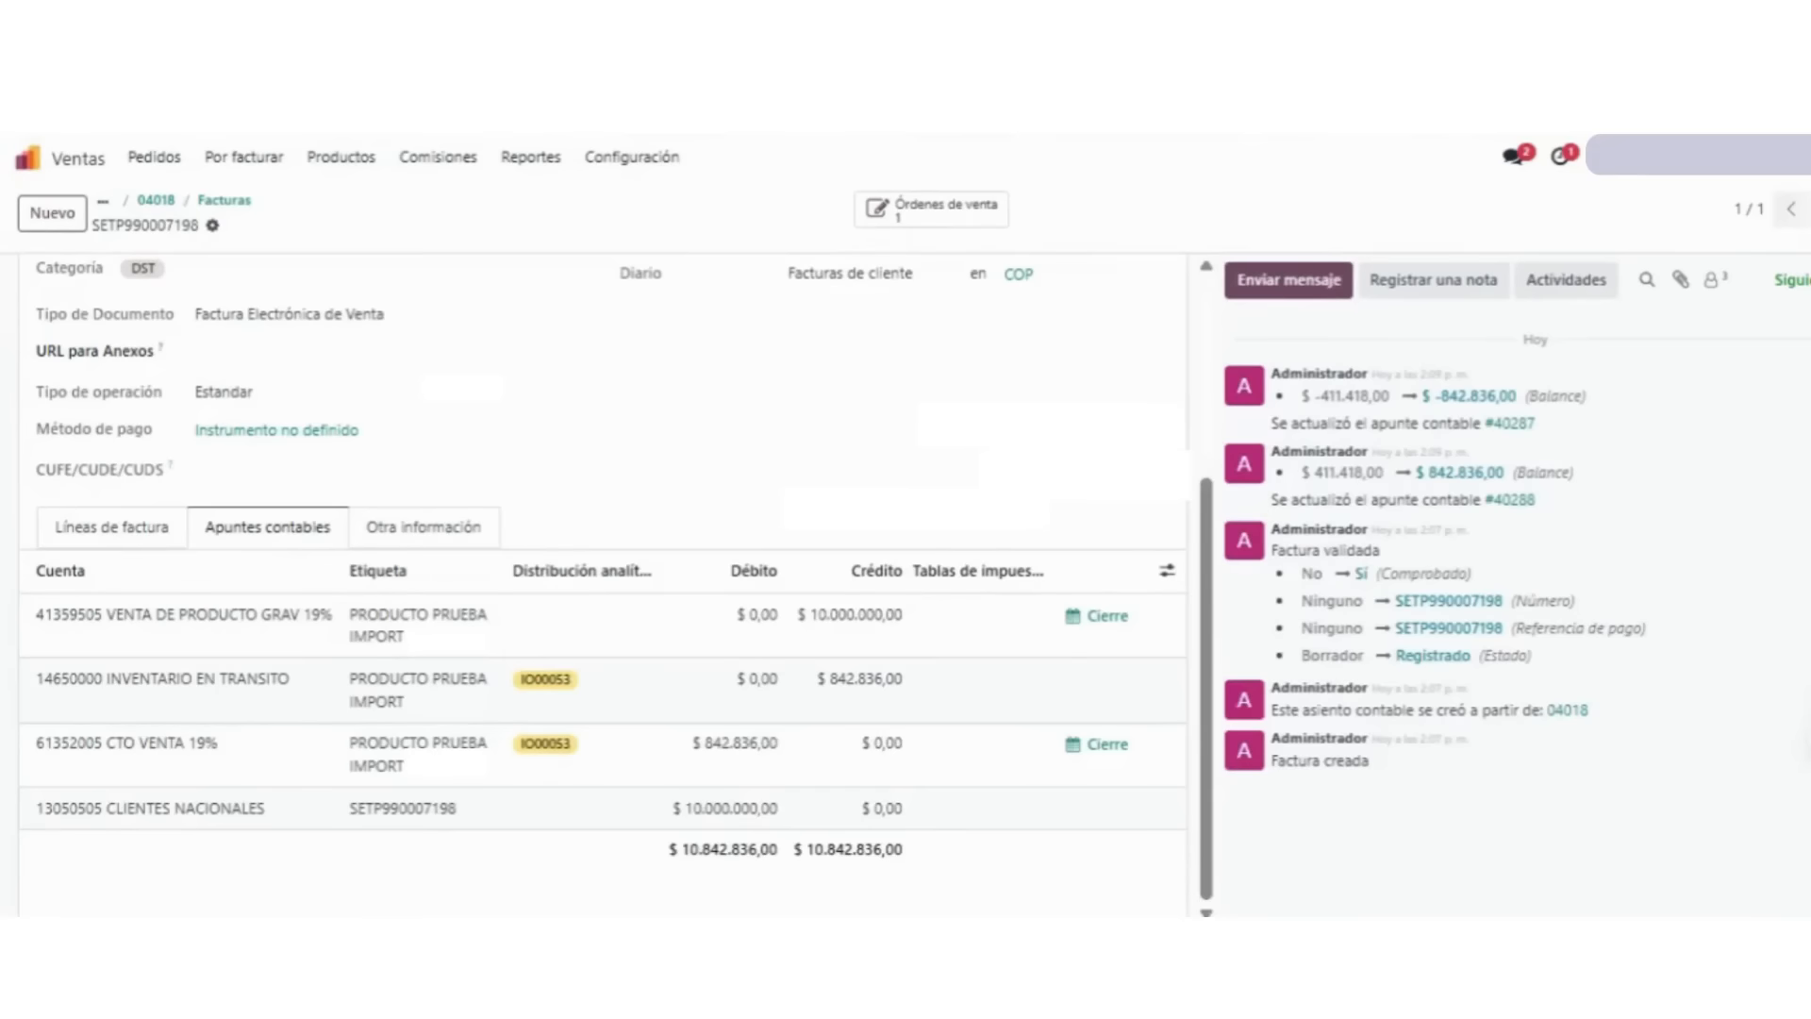
- Open the Contabilidad app's accounting entries and examine the scrap order's reference in Inventario
left_click(31, 159)
left_click(850, 444)
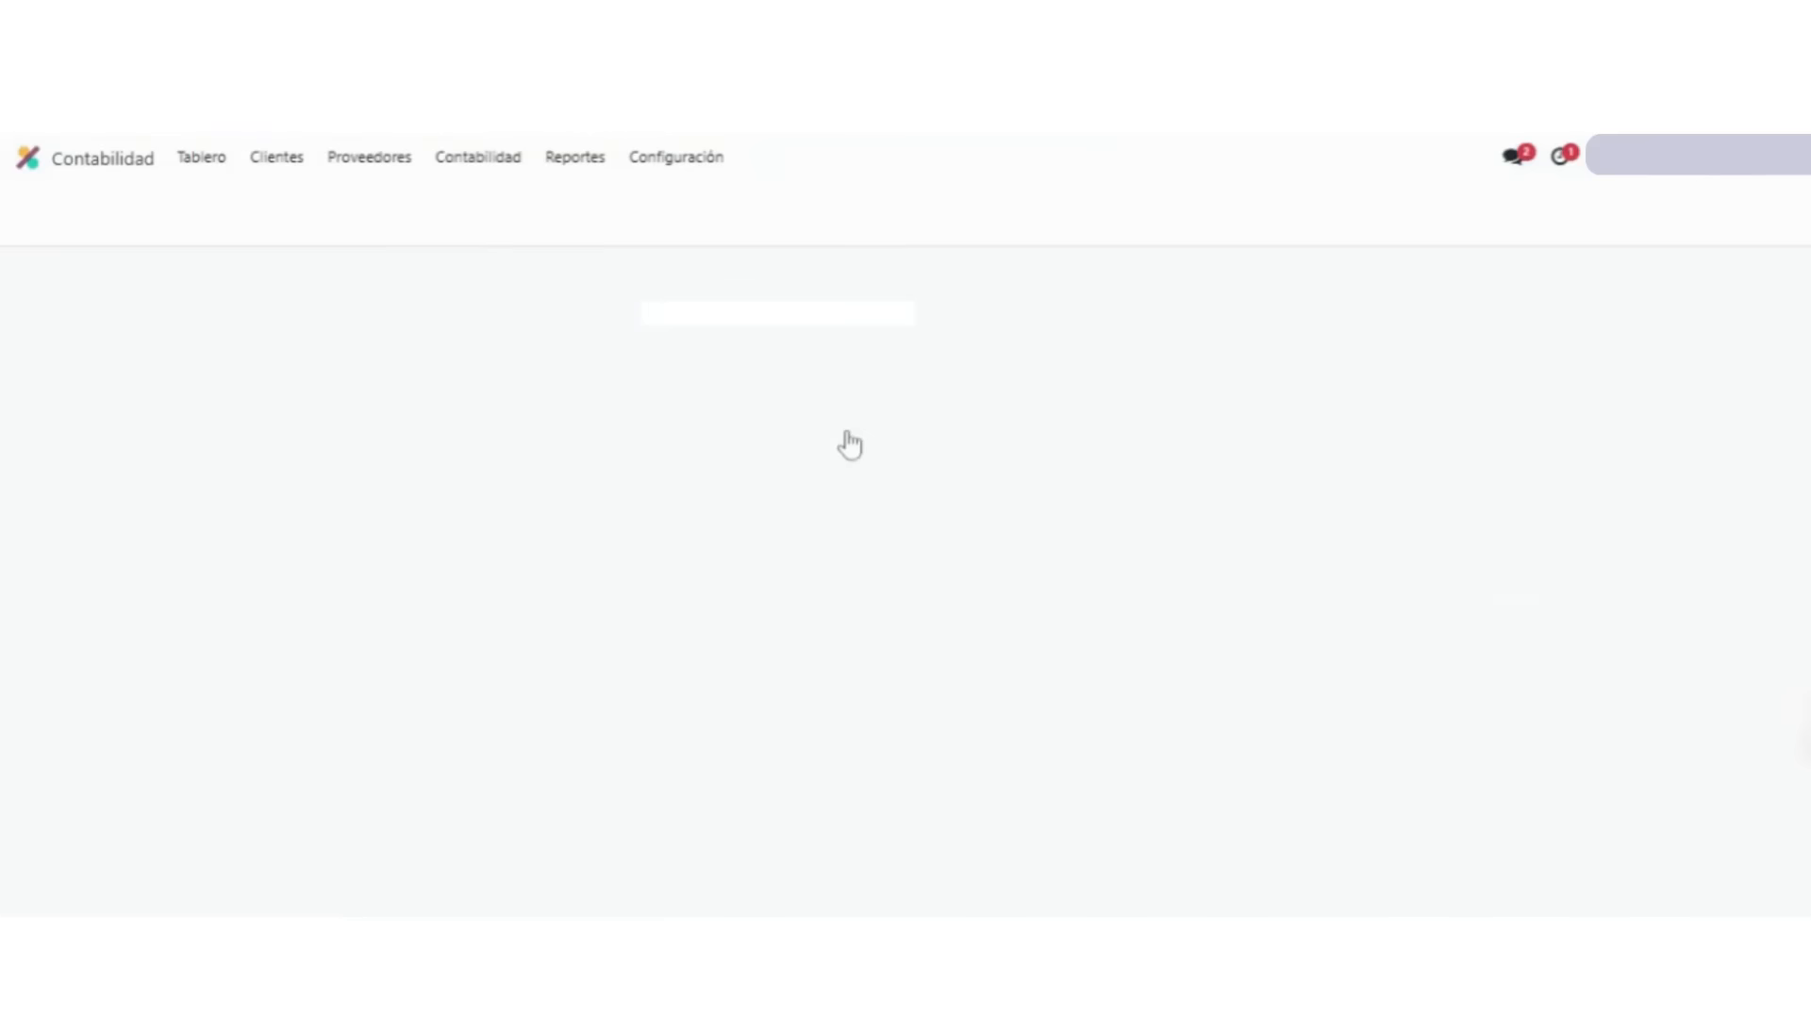
left_click(477, 157)
left_click(490, 205)
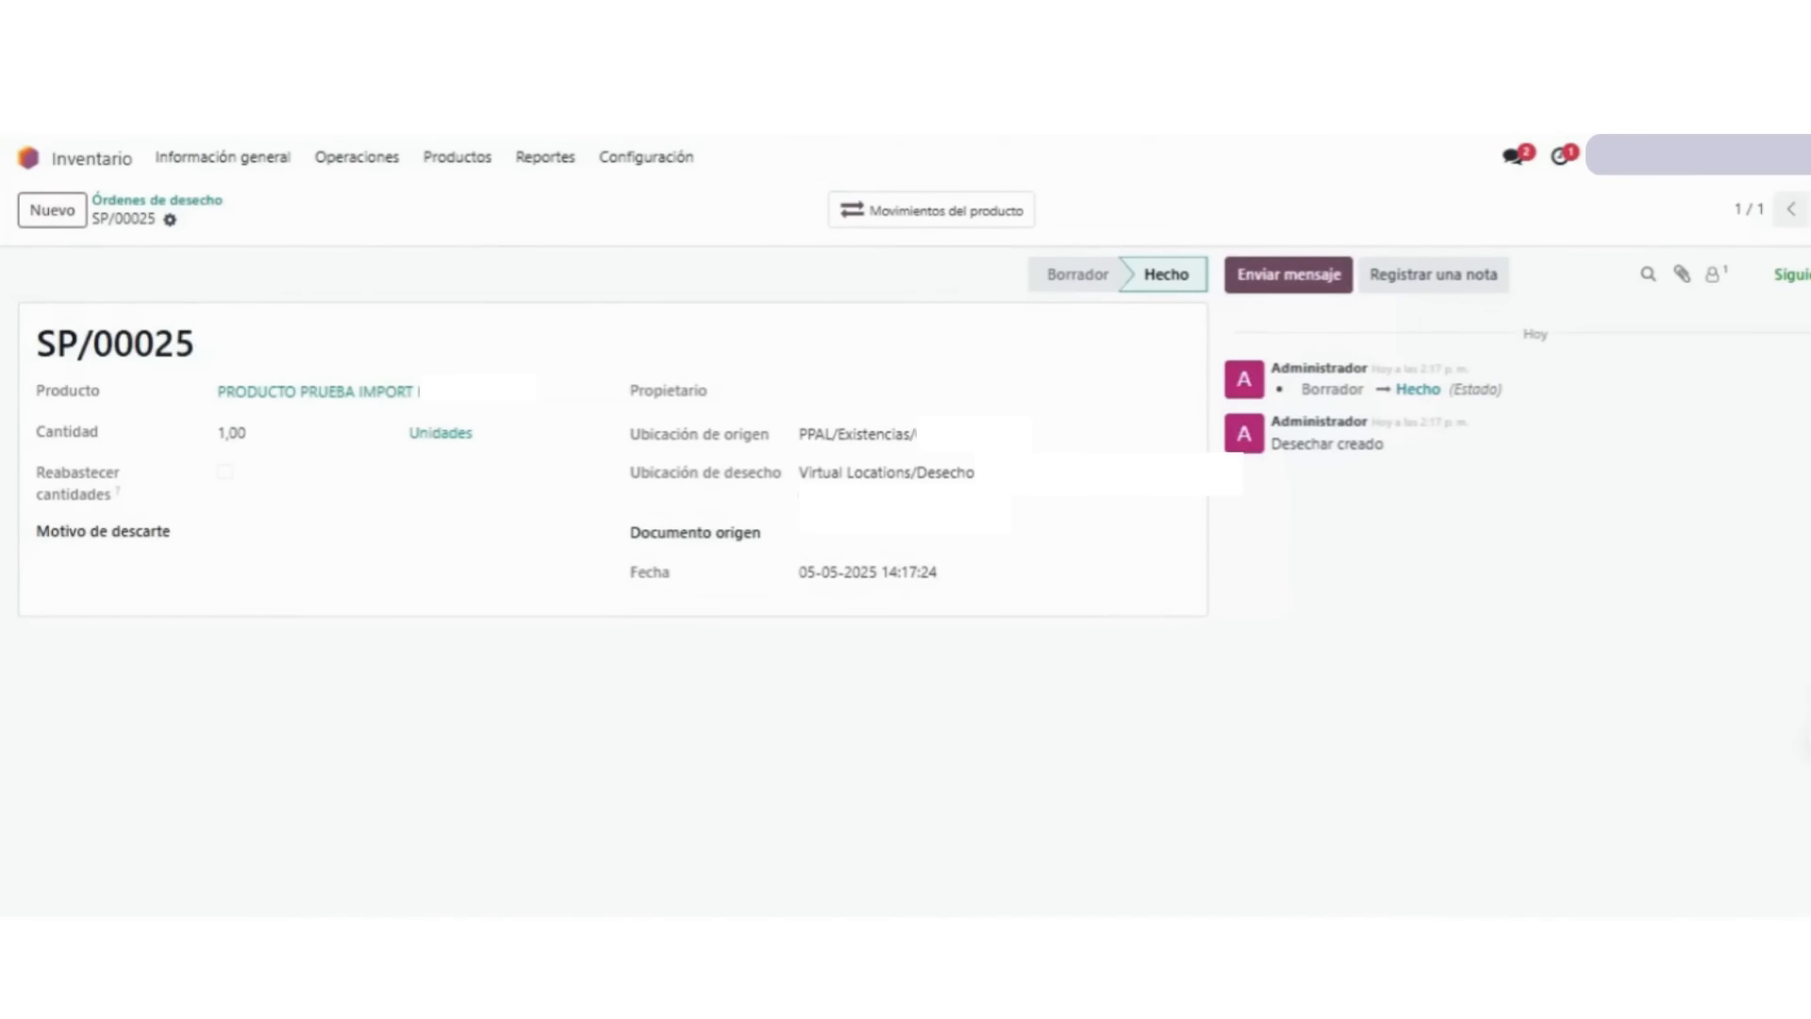
left_click_drag(198, 346, 38, 346)
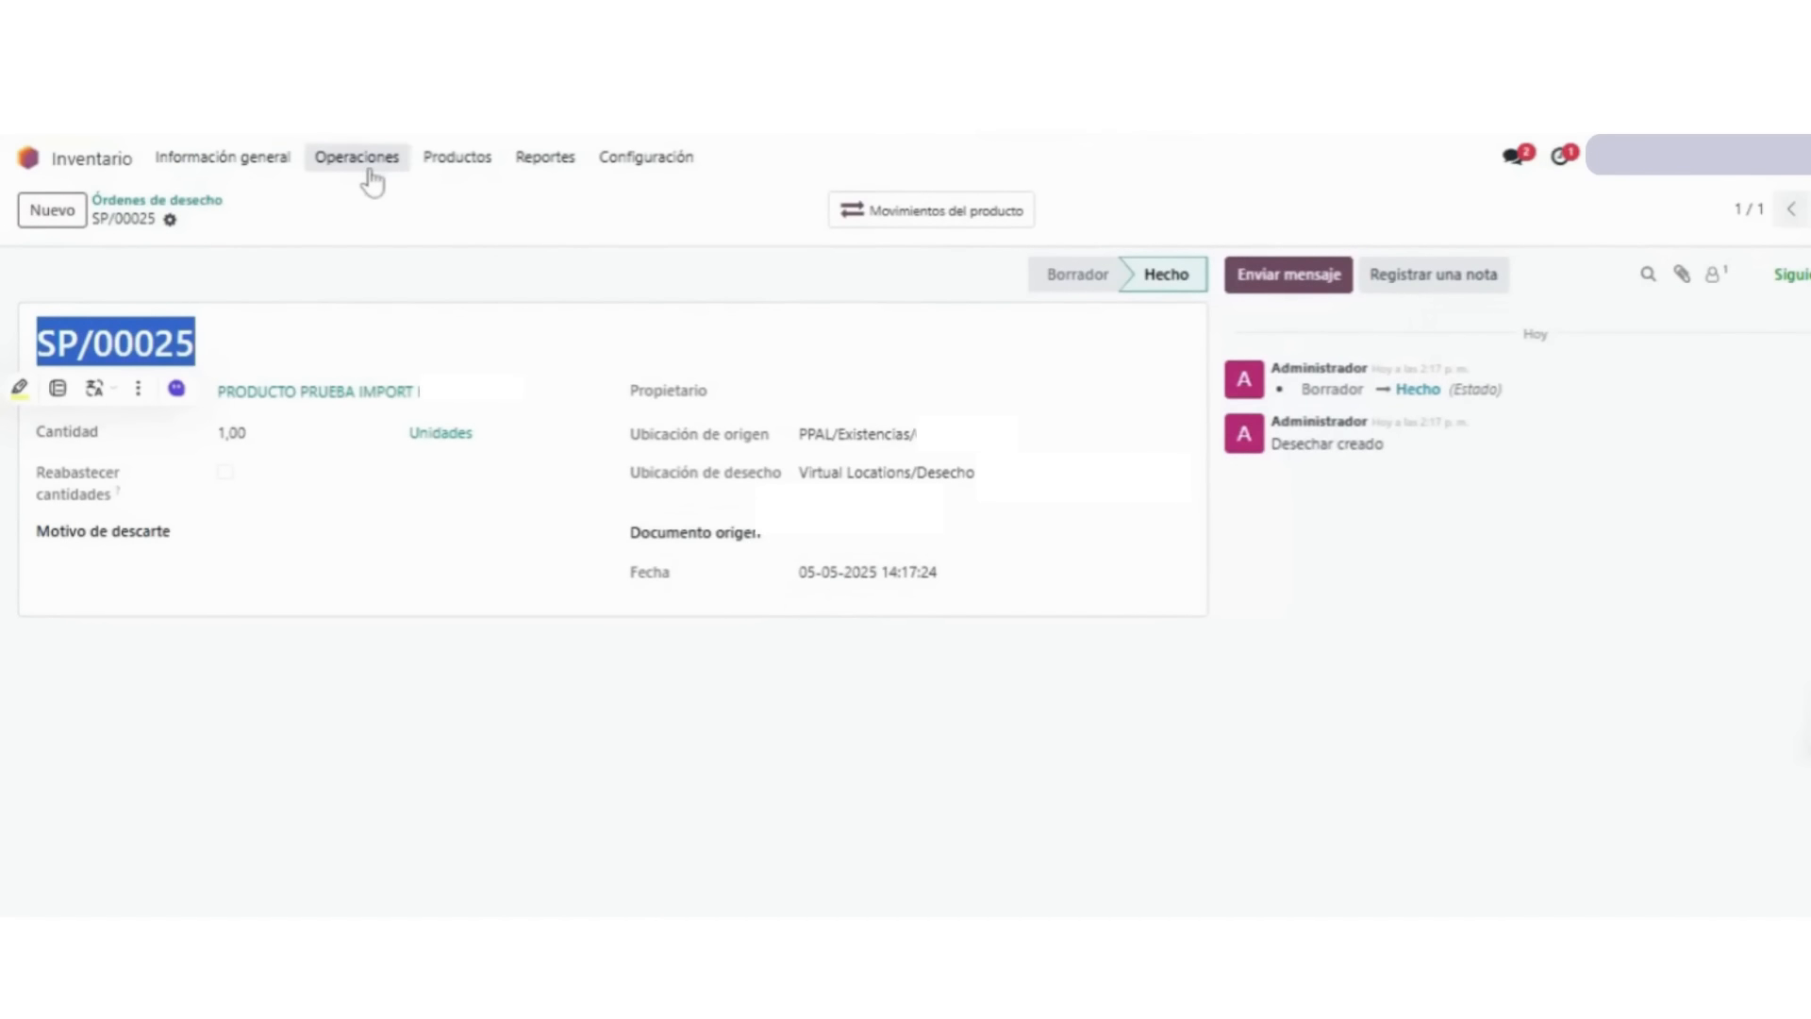
- Create a physical inventory adjustment for PRODUCTO PRUEBA IMPORT with a counted quantity of 9 units and apply it
left_click(367, 160)
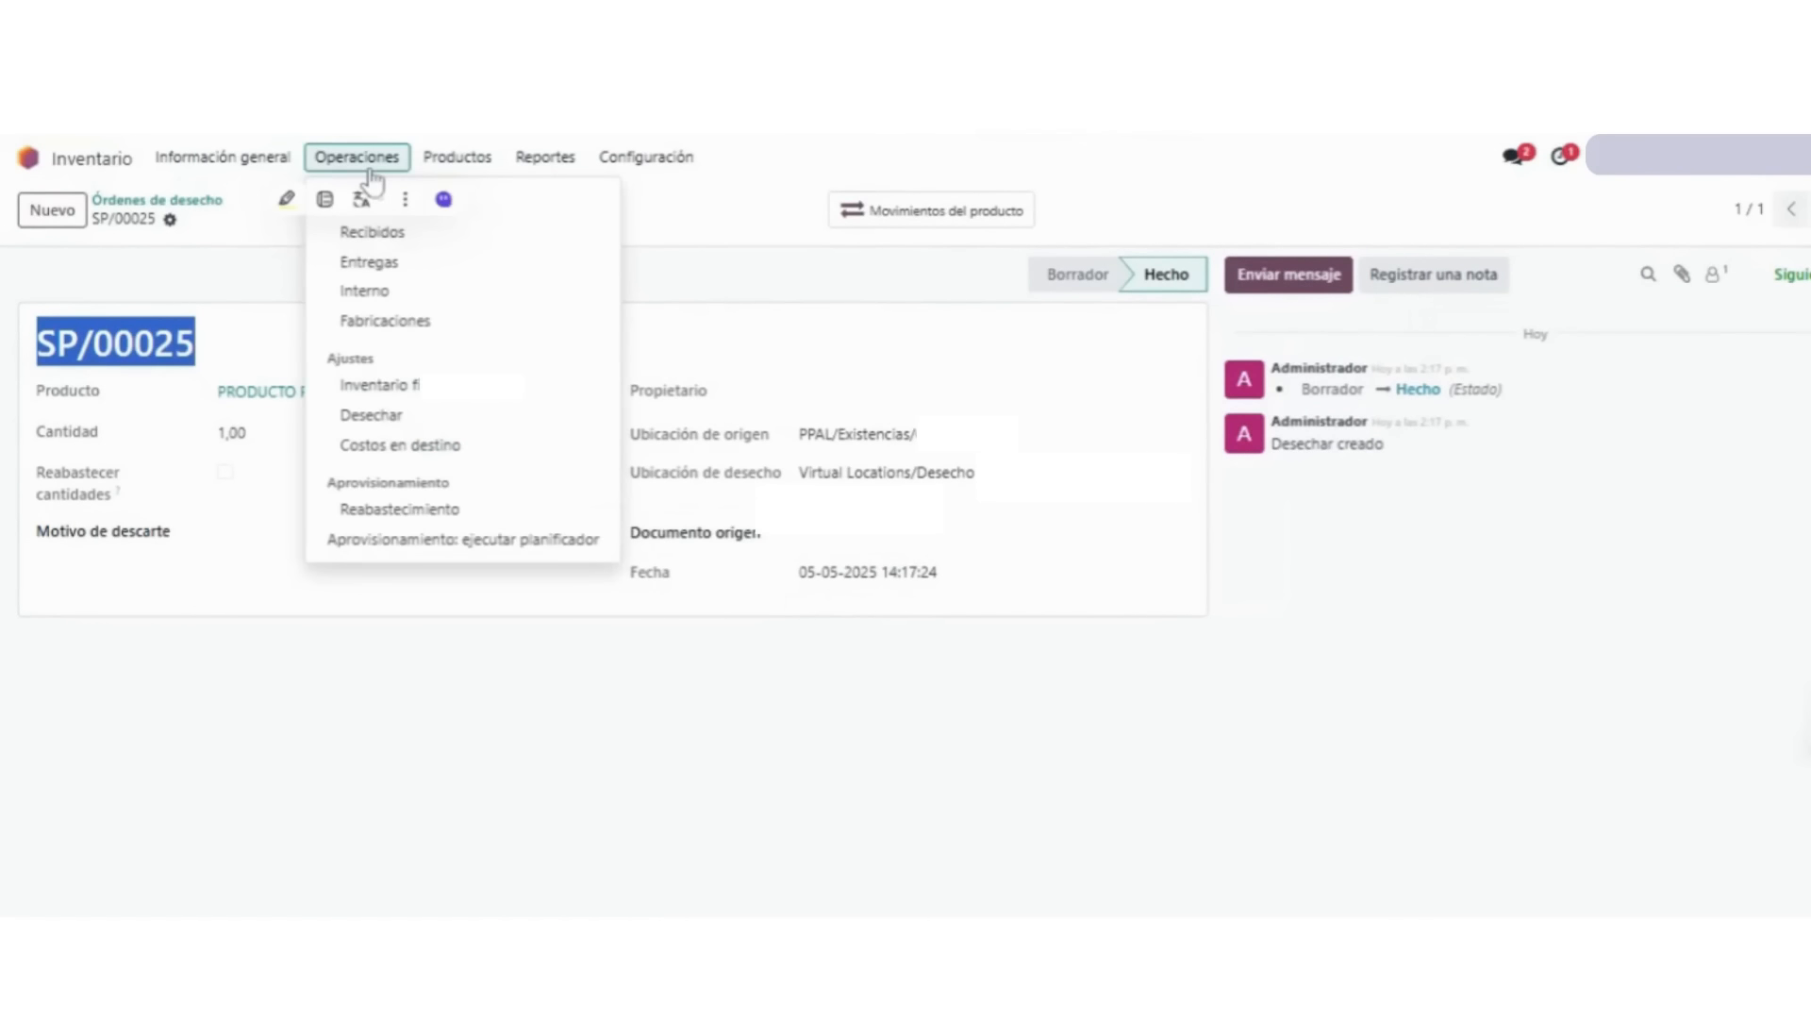
left_click(424, 389)
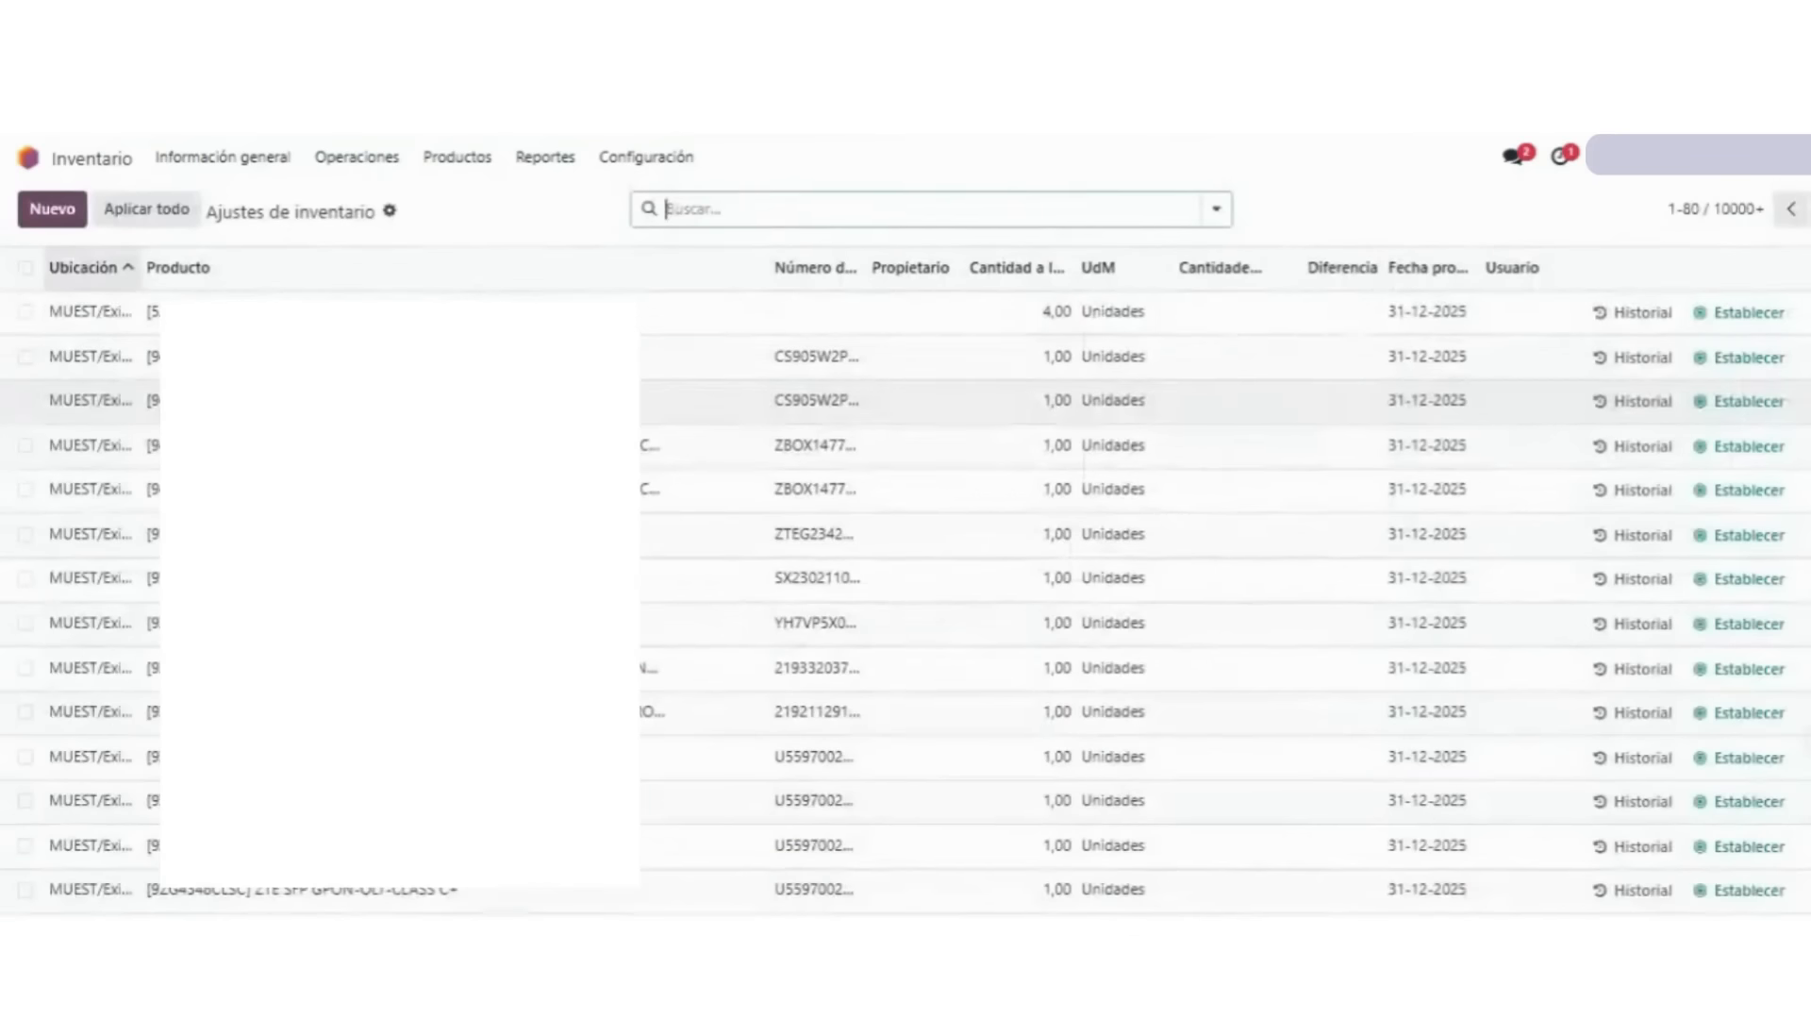
left_click(52, 209)
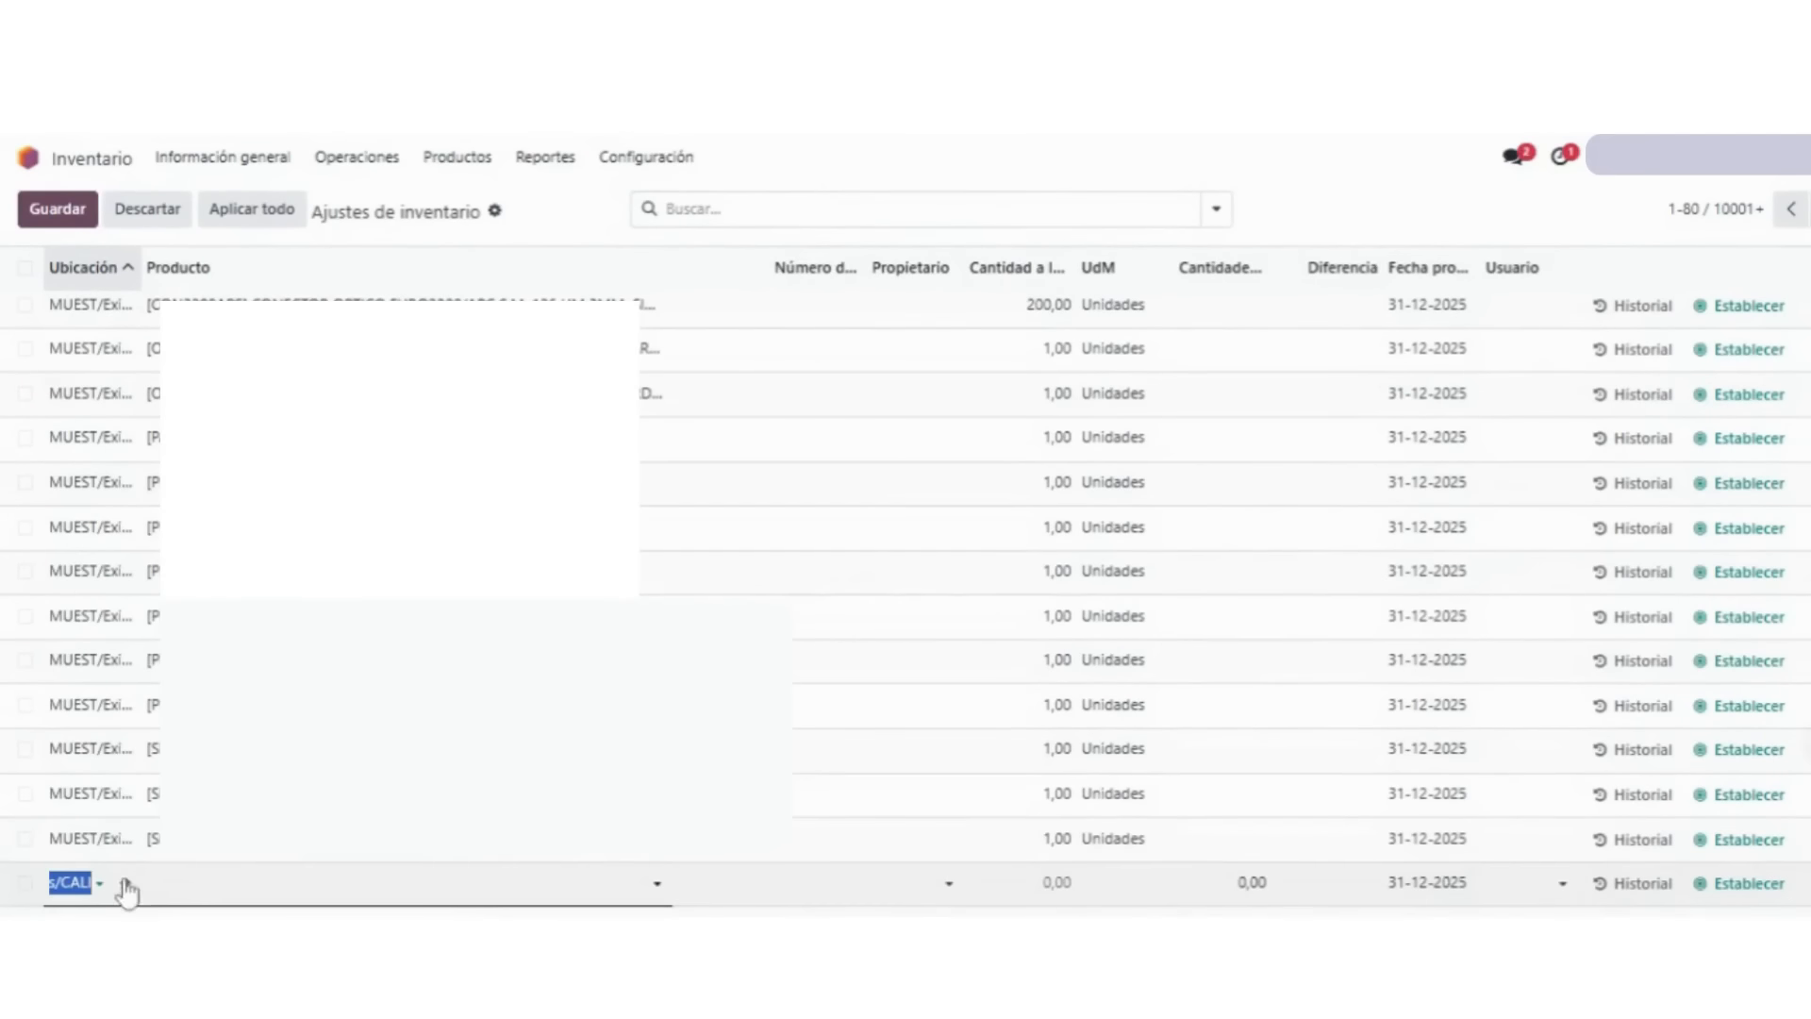
left_click(401, 883)
type("pro")
left_click(250, 830)
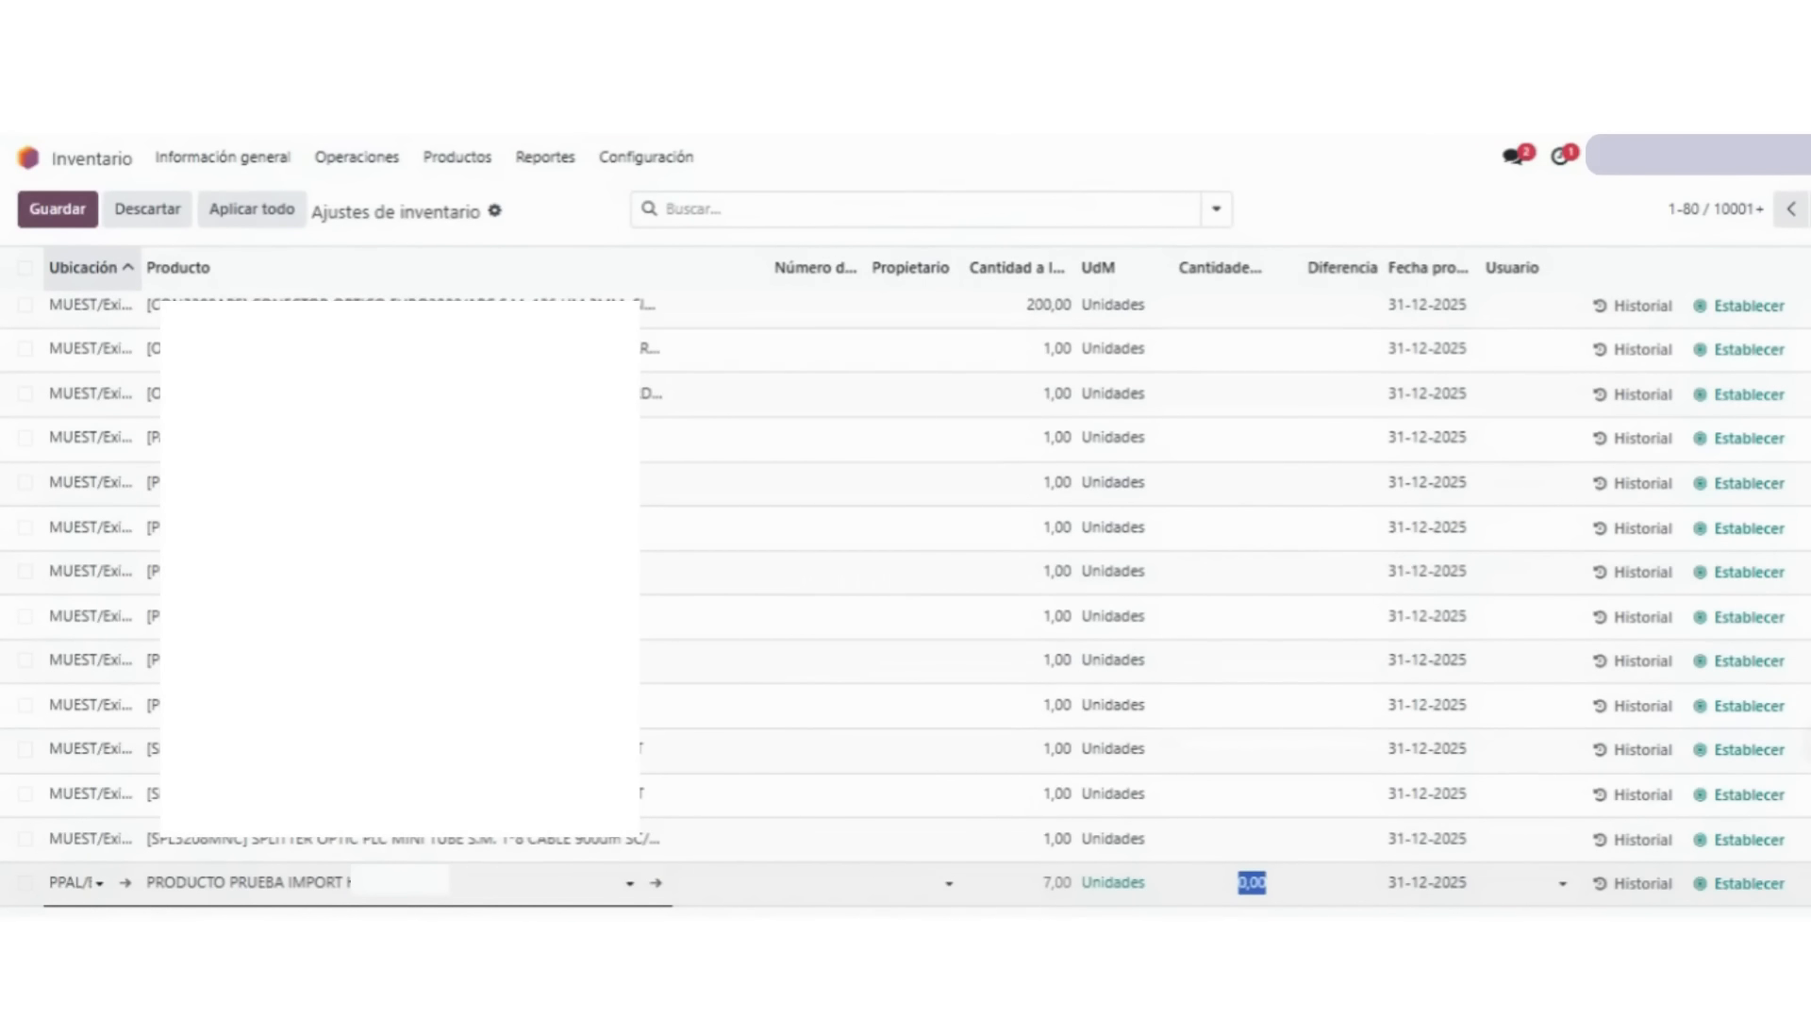
type("9")
key("Tab")
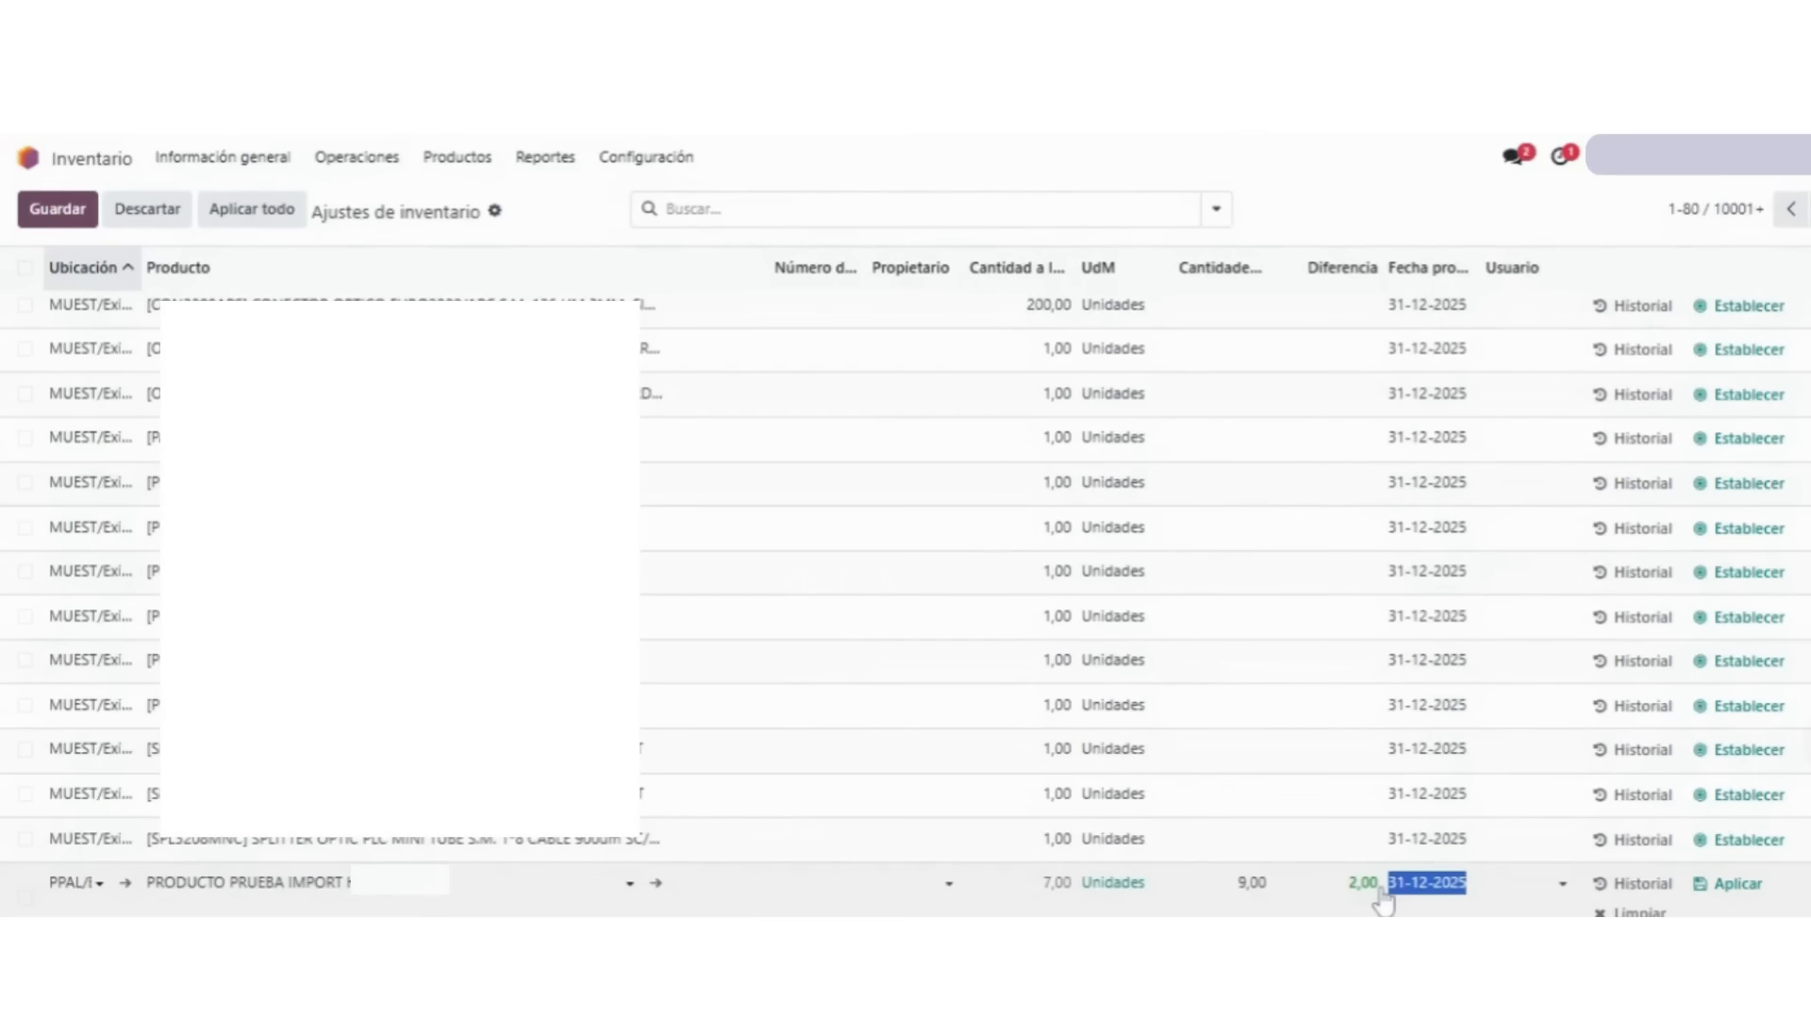
left_click(1738, 883)
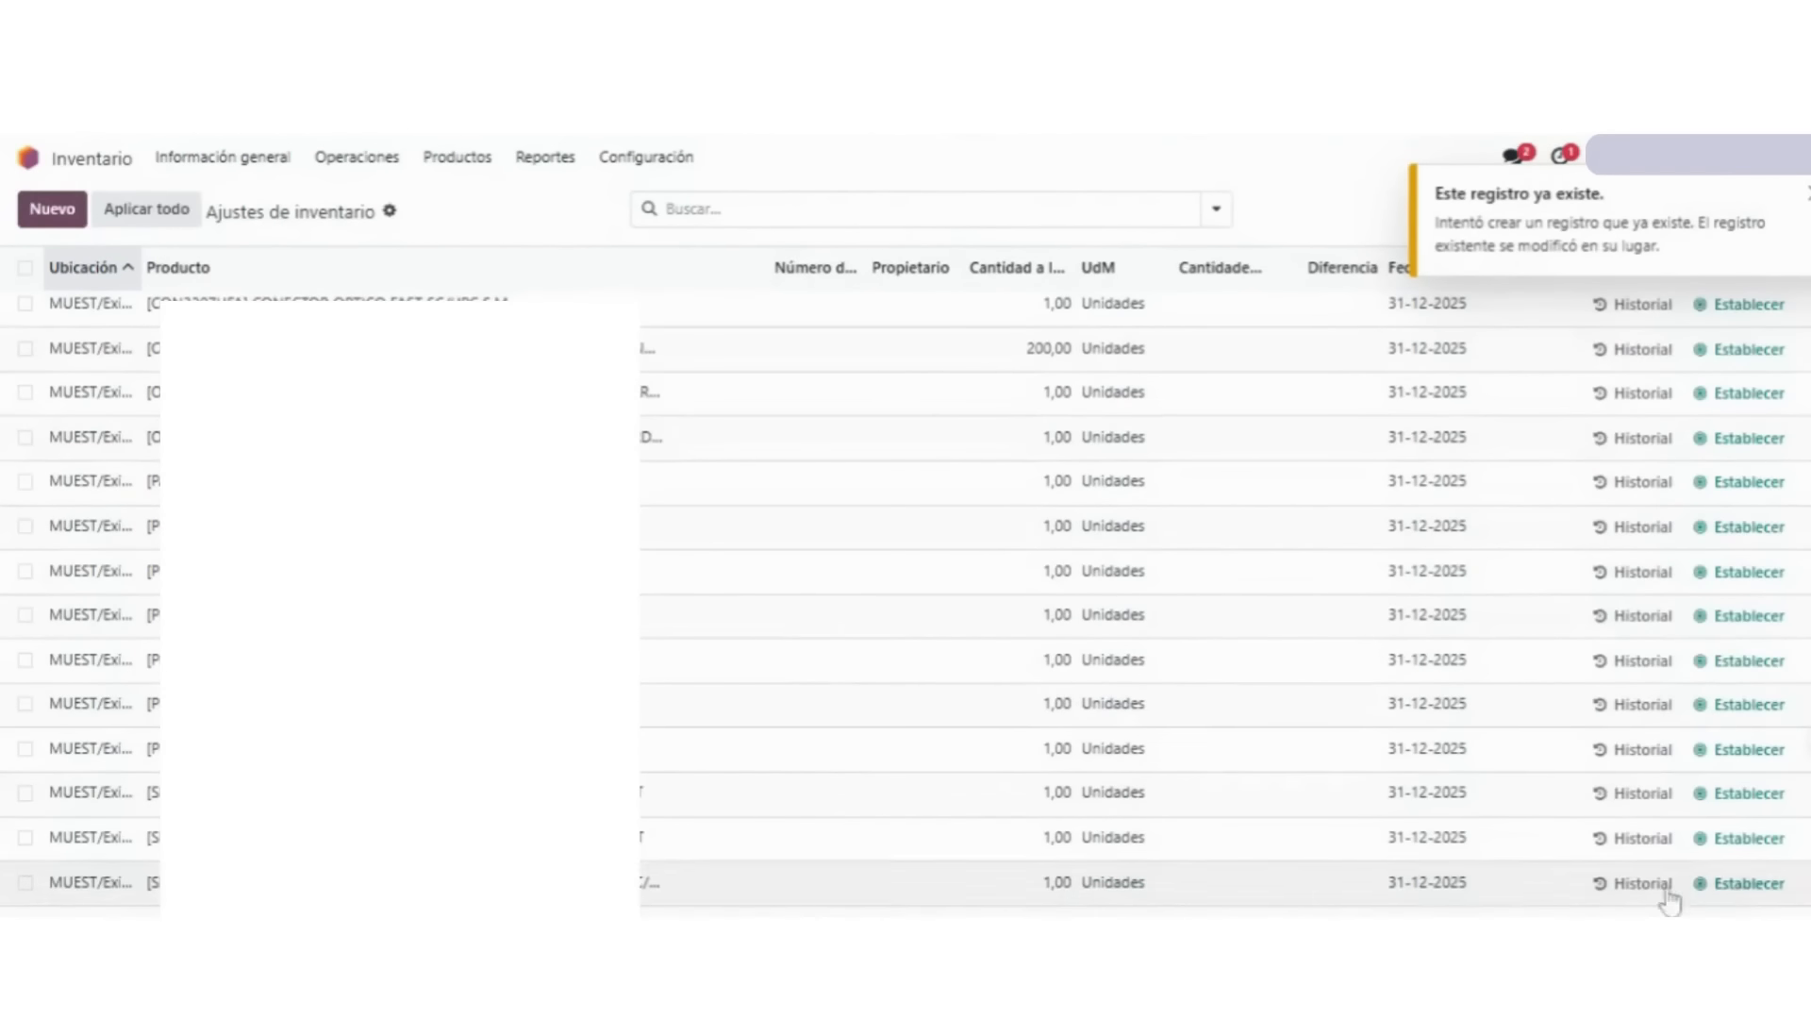
- Add another physical inventory adjustment for PRODUCTO PRUEBA IMPORT with a counted quantity of 8 units and apply it
scroll(141, 580, "up", 3)
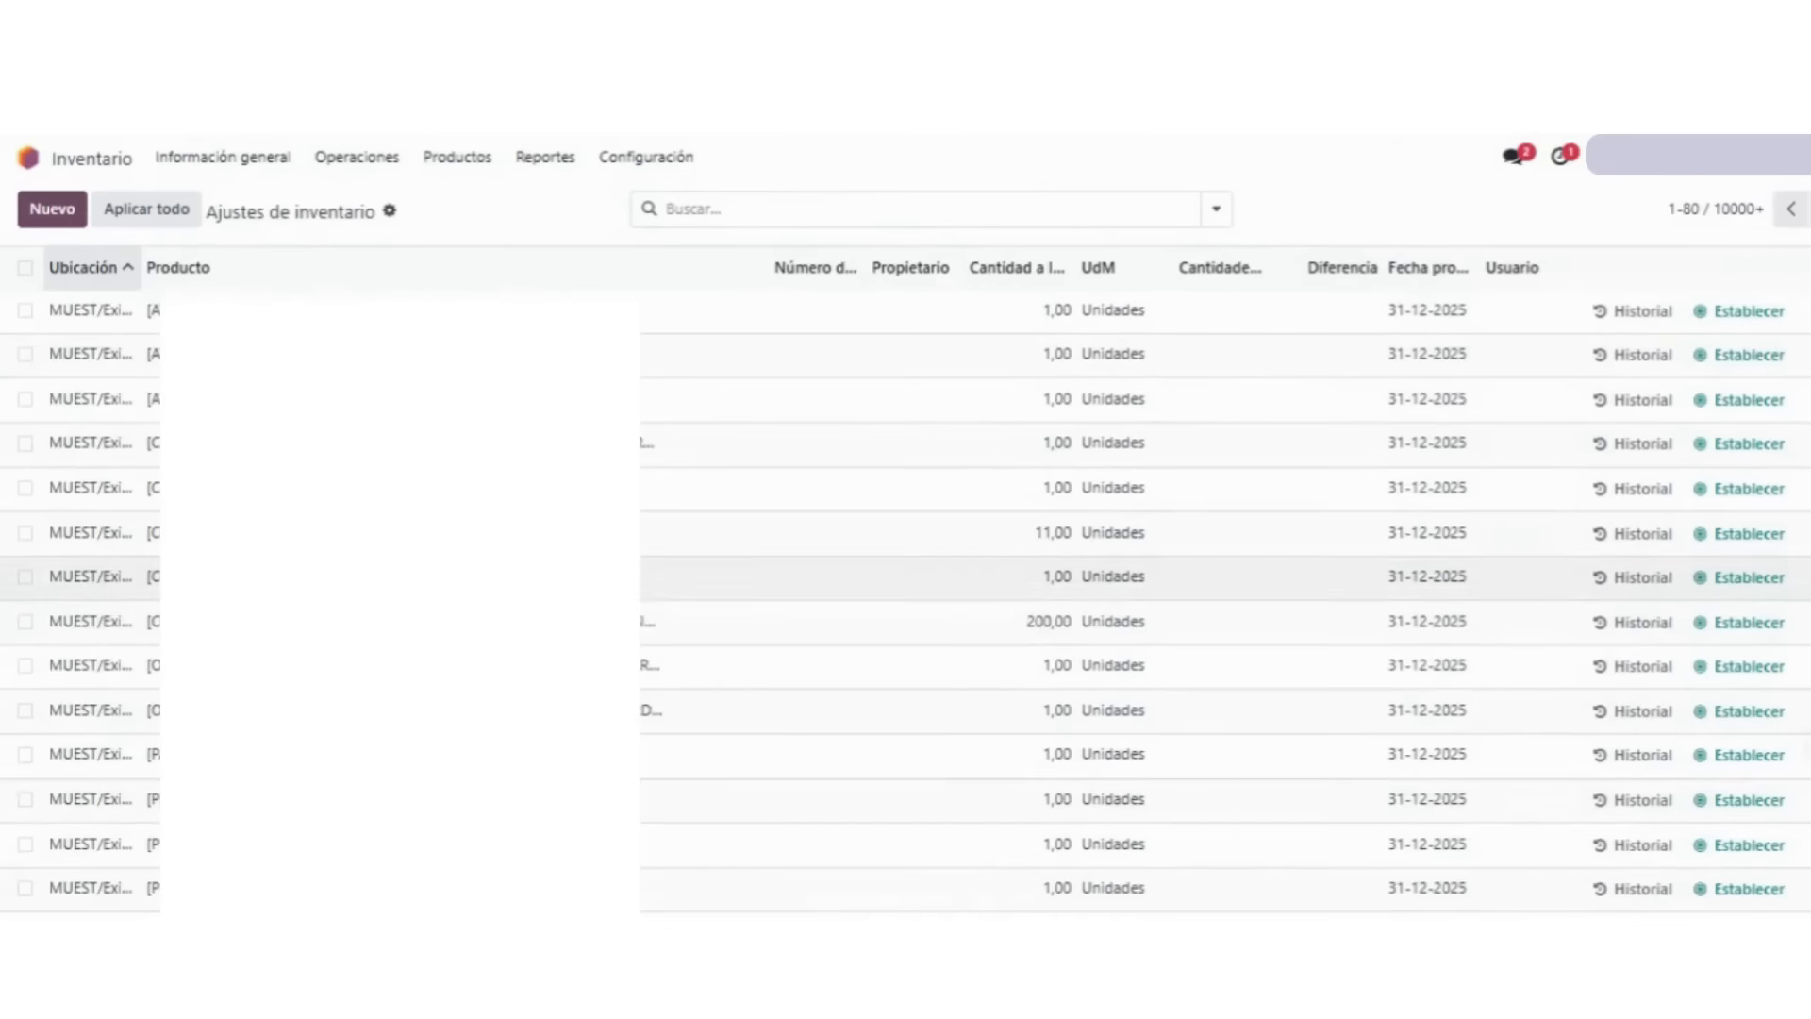
scroll(906, 603, "down", 3)
left_click(52, 208)
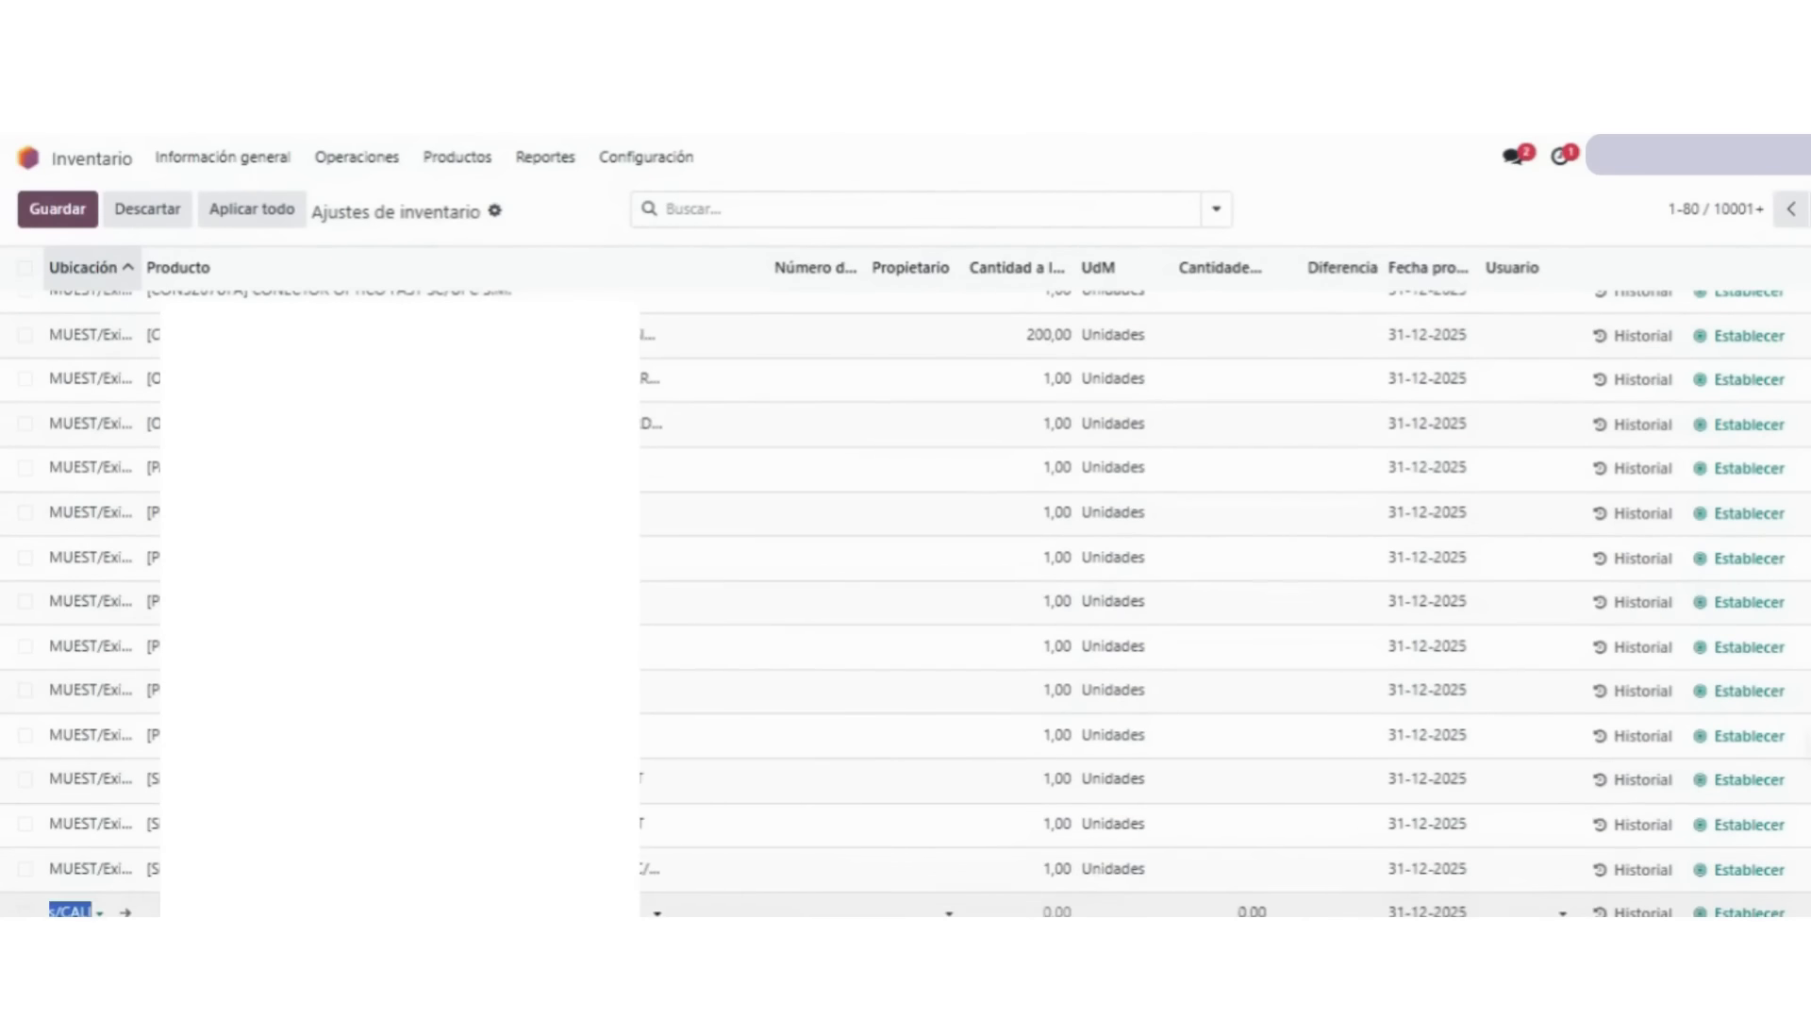
left_click(530, 908)
scroll(910, 840, "down", 1)
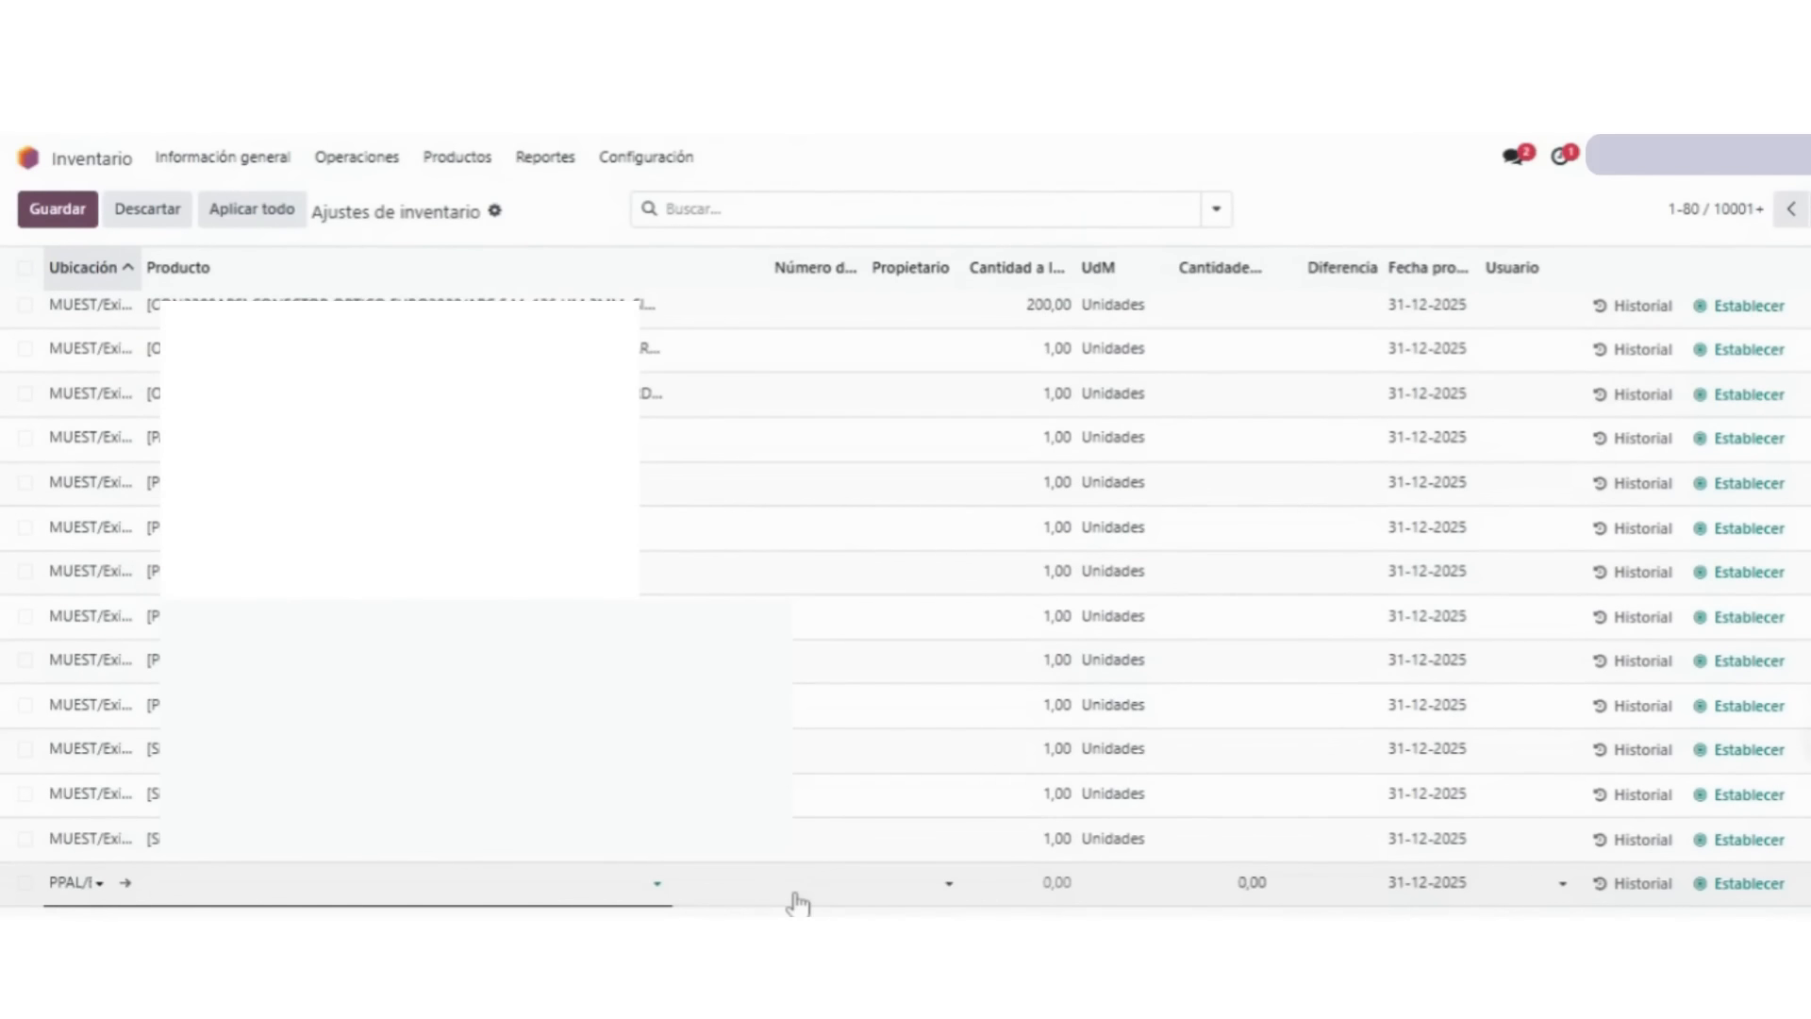
type("product")
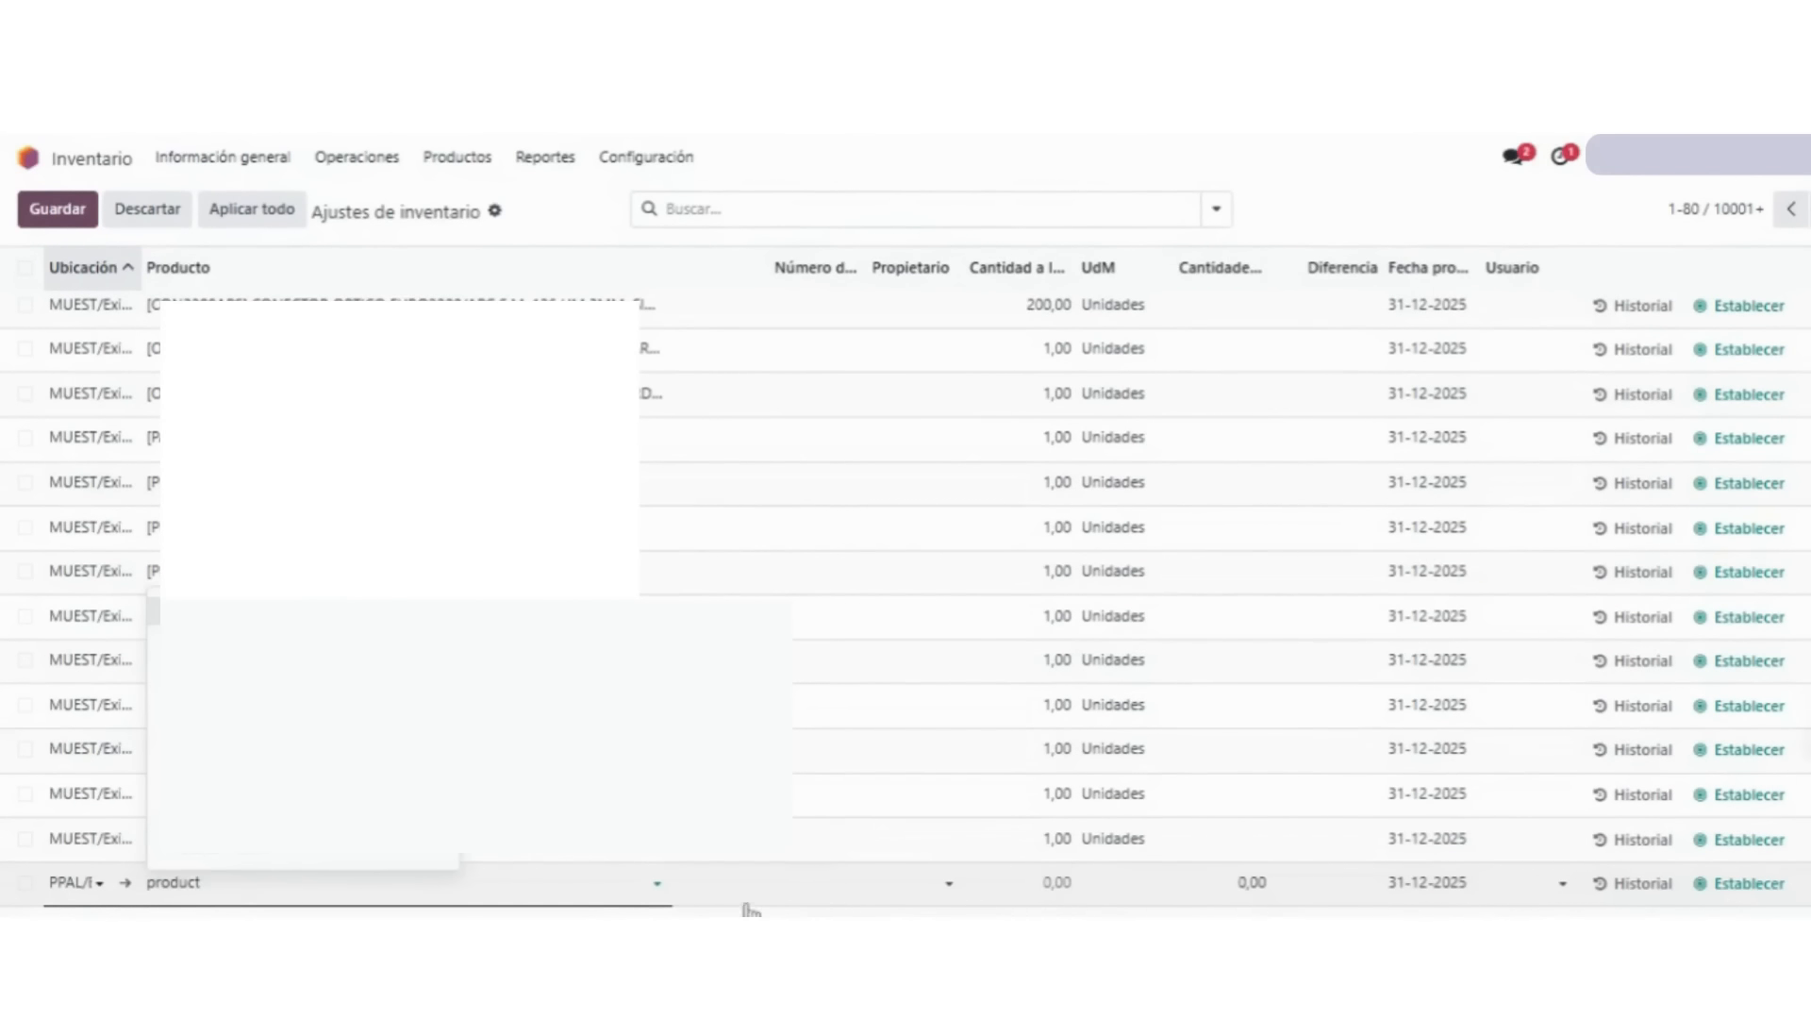
type("o prueba")
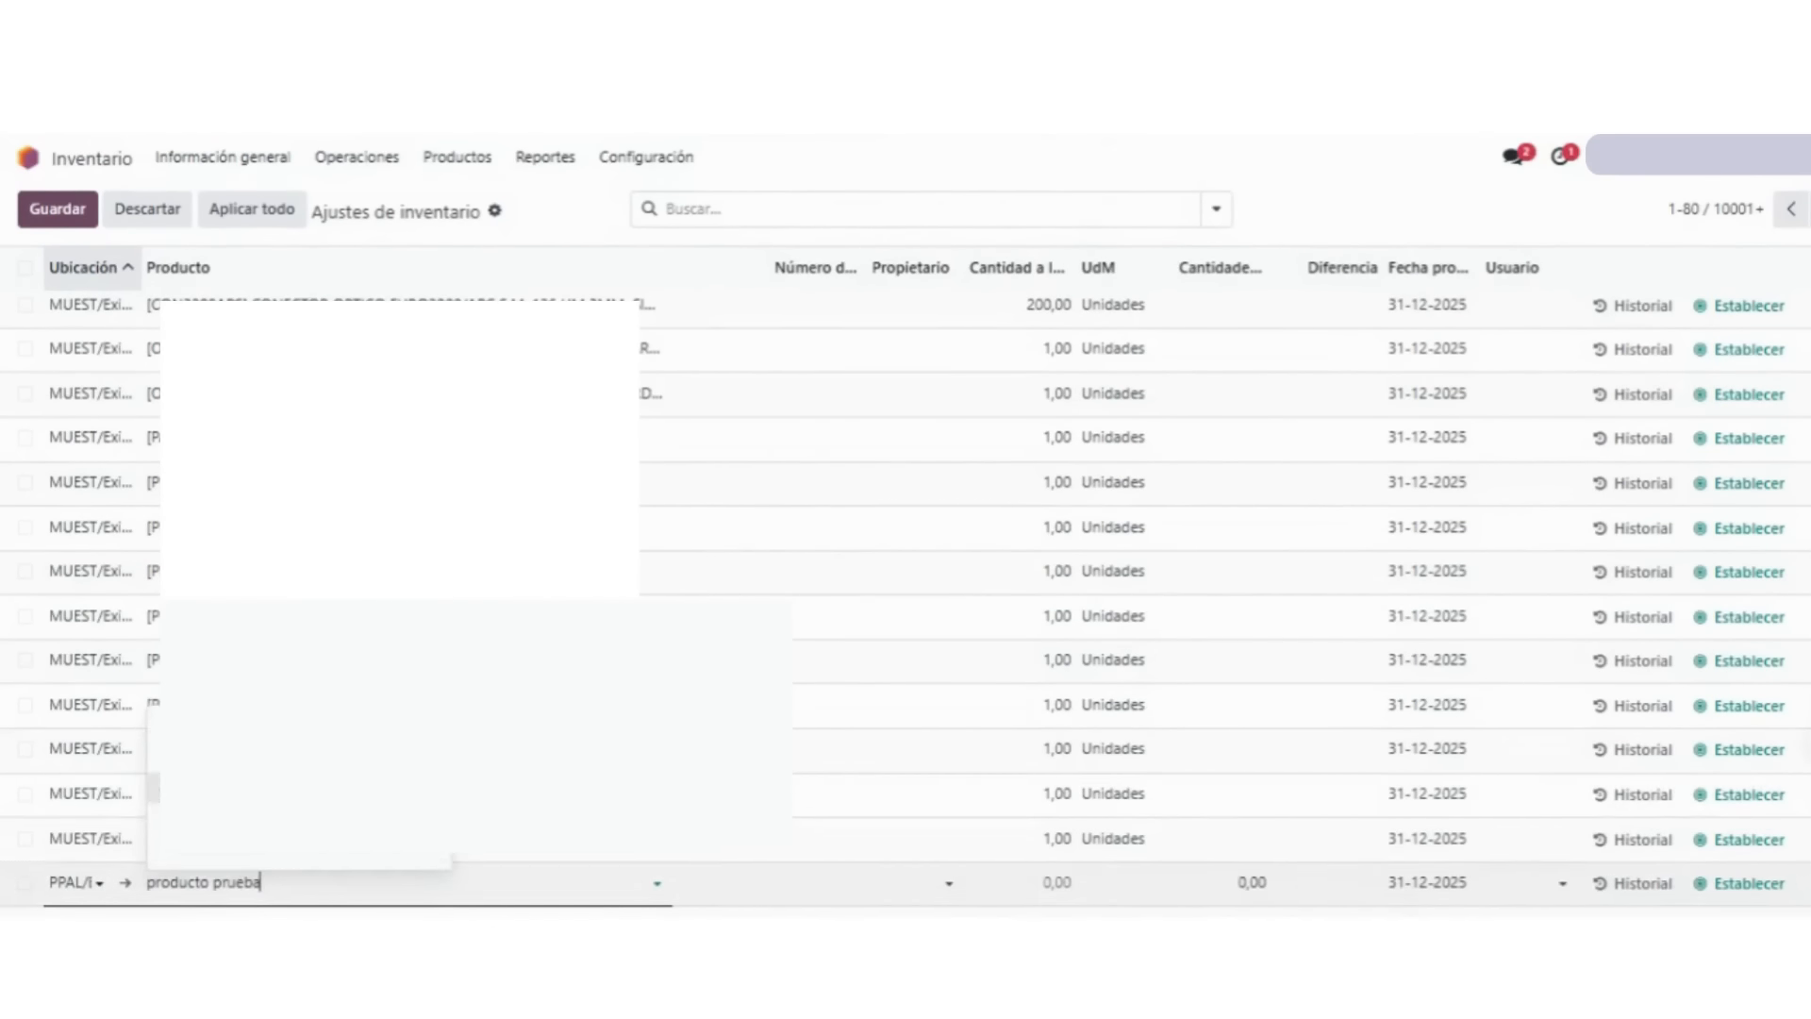
key("ctrl+a")
key("BackSpace")
left_click(378, 841)
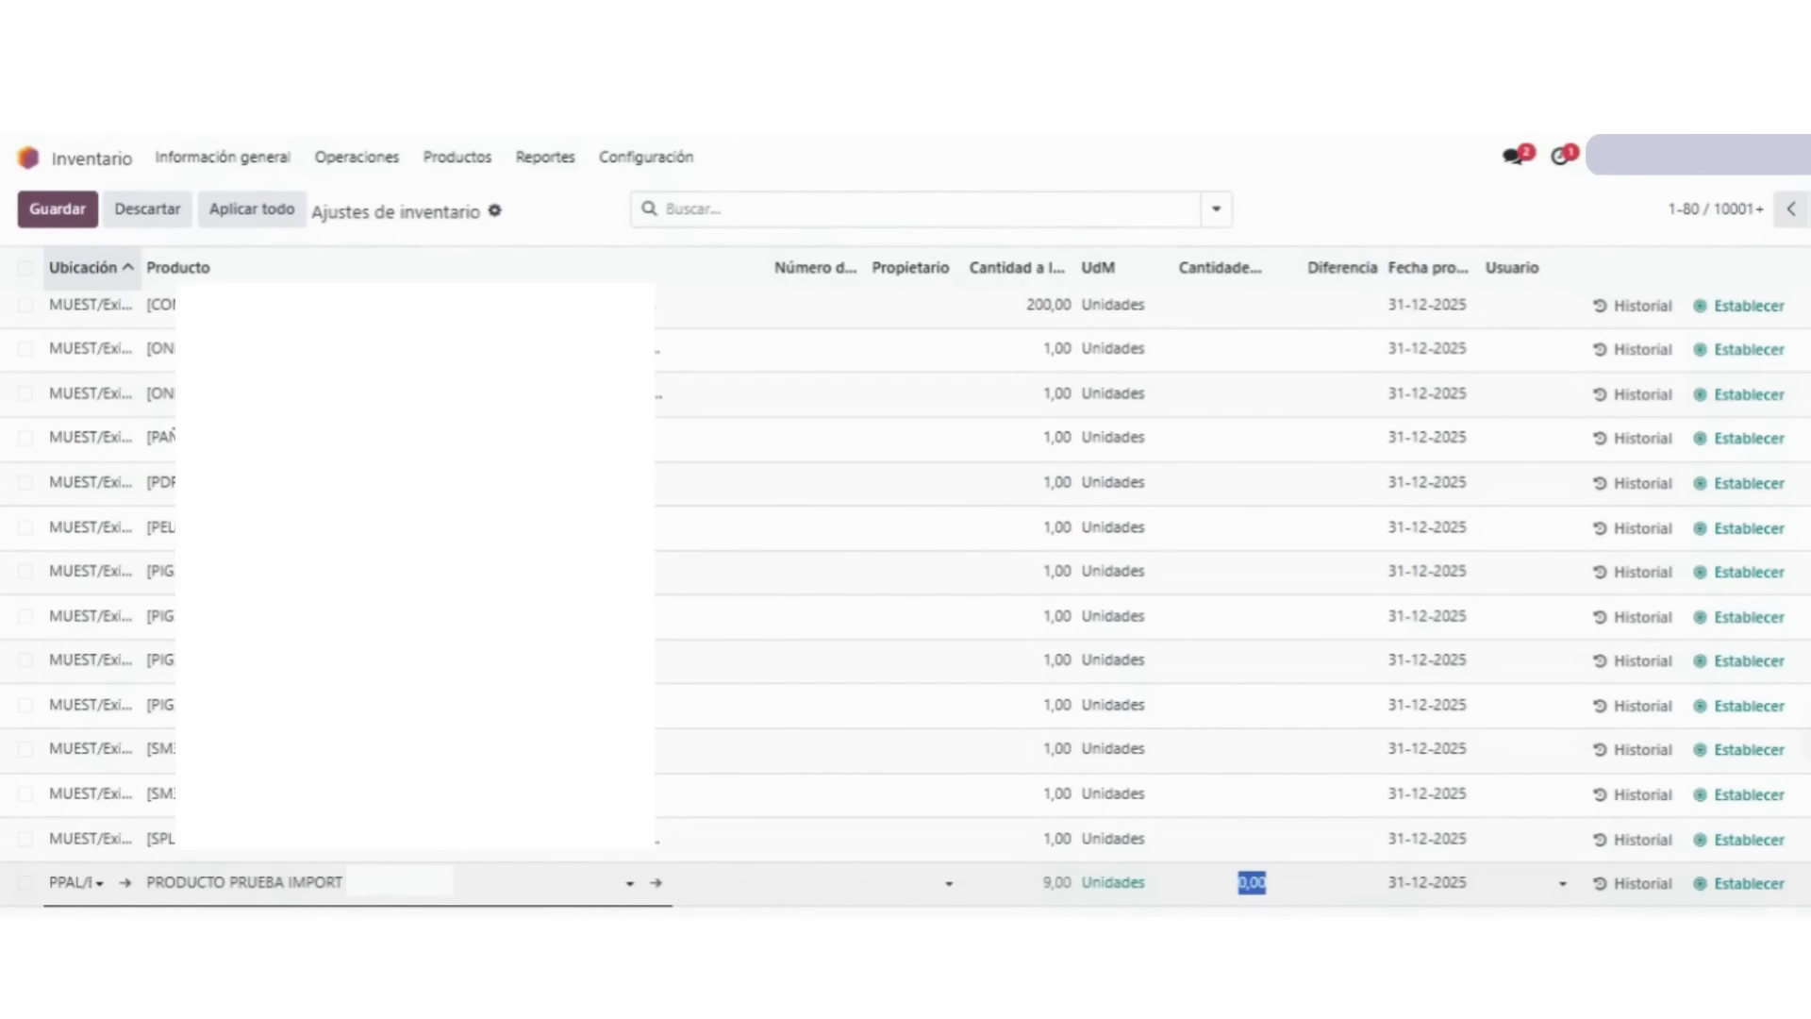
type("6")
key("Tab")
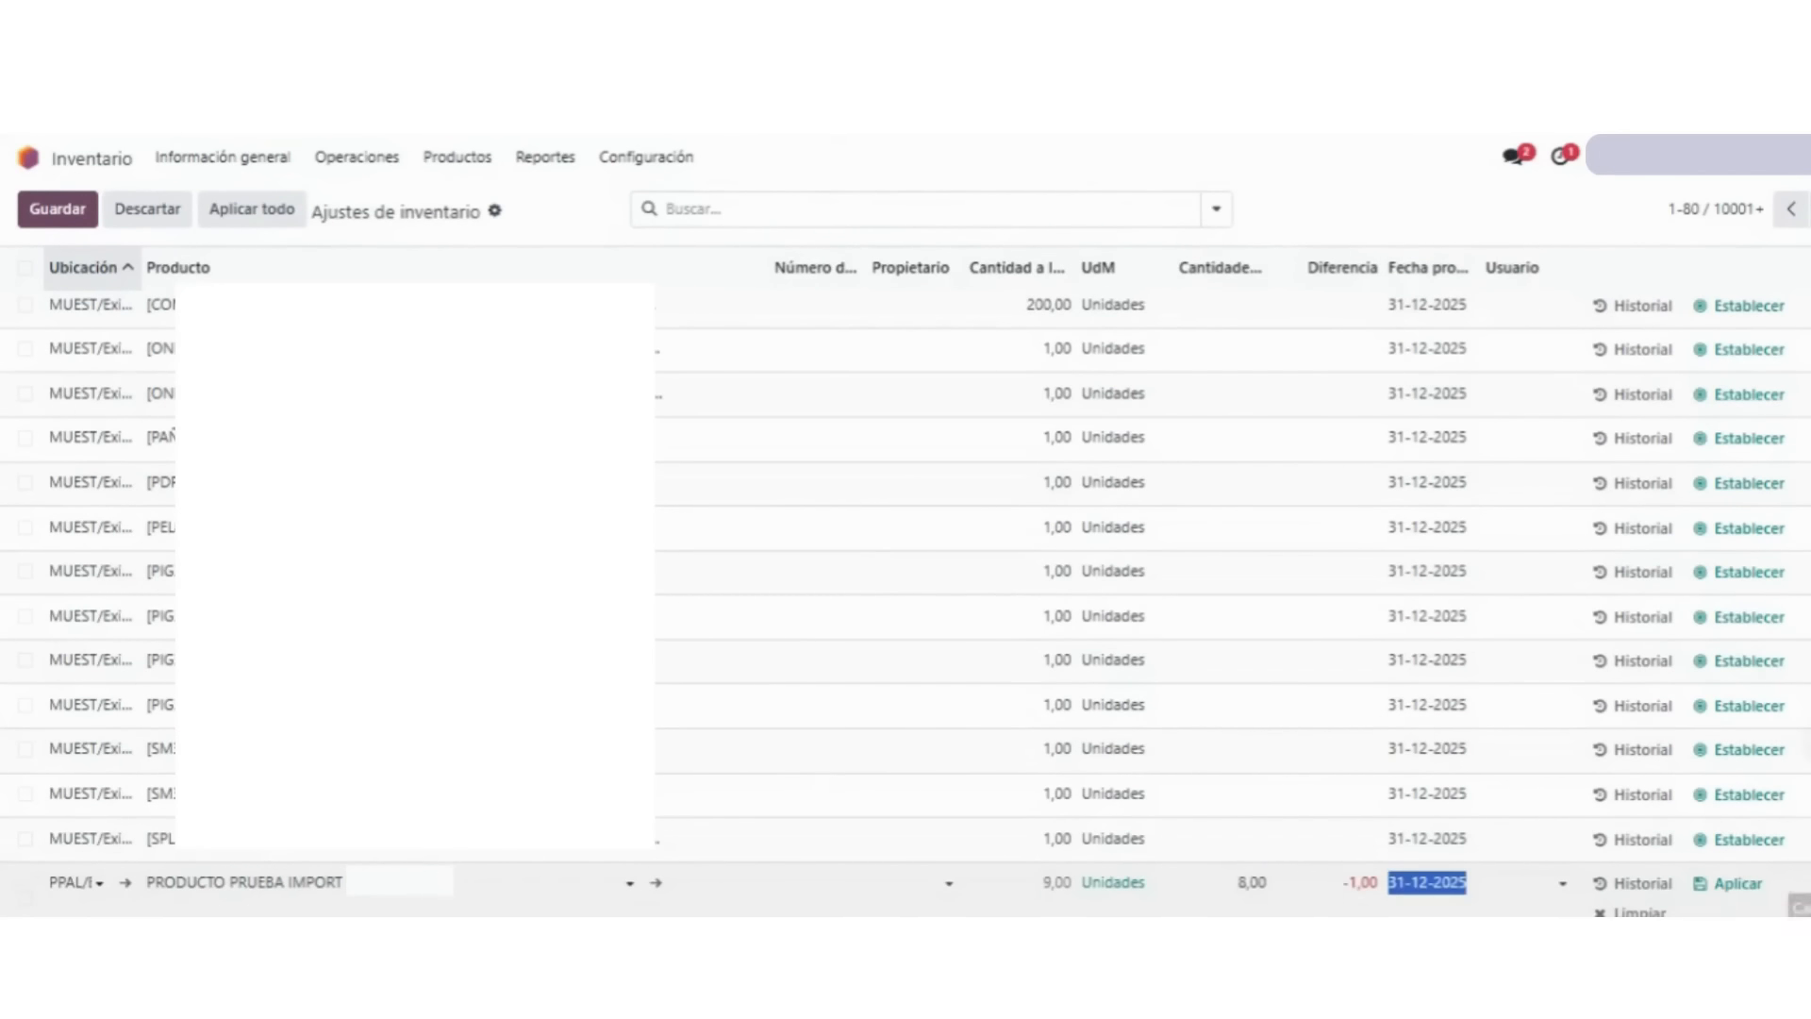
left_click(1735, 884)
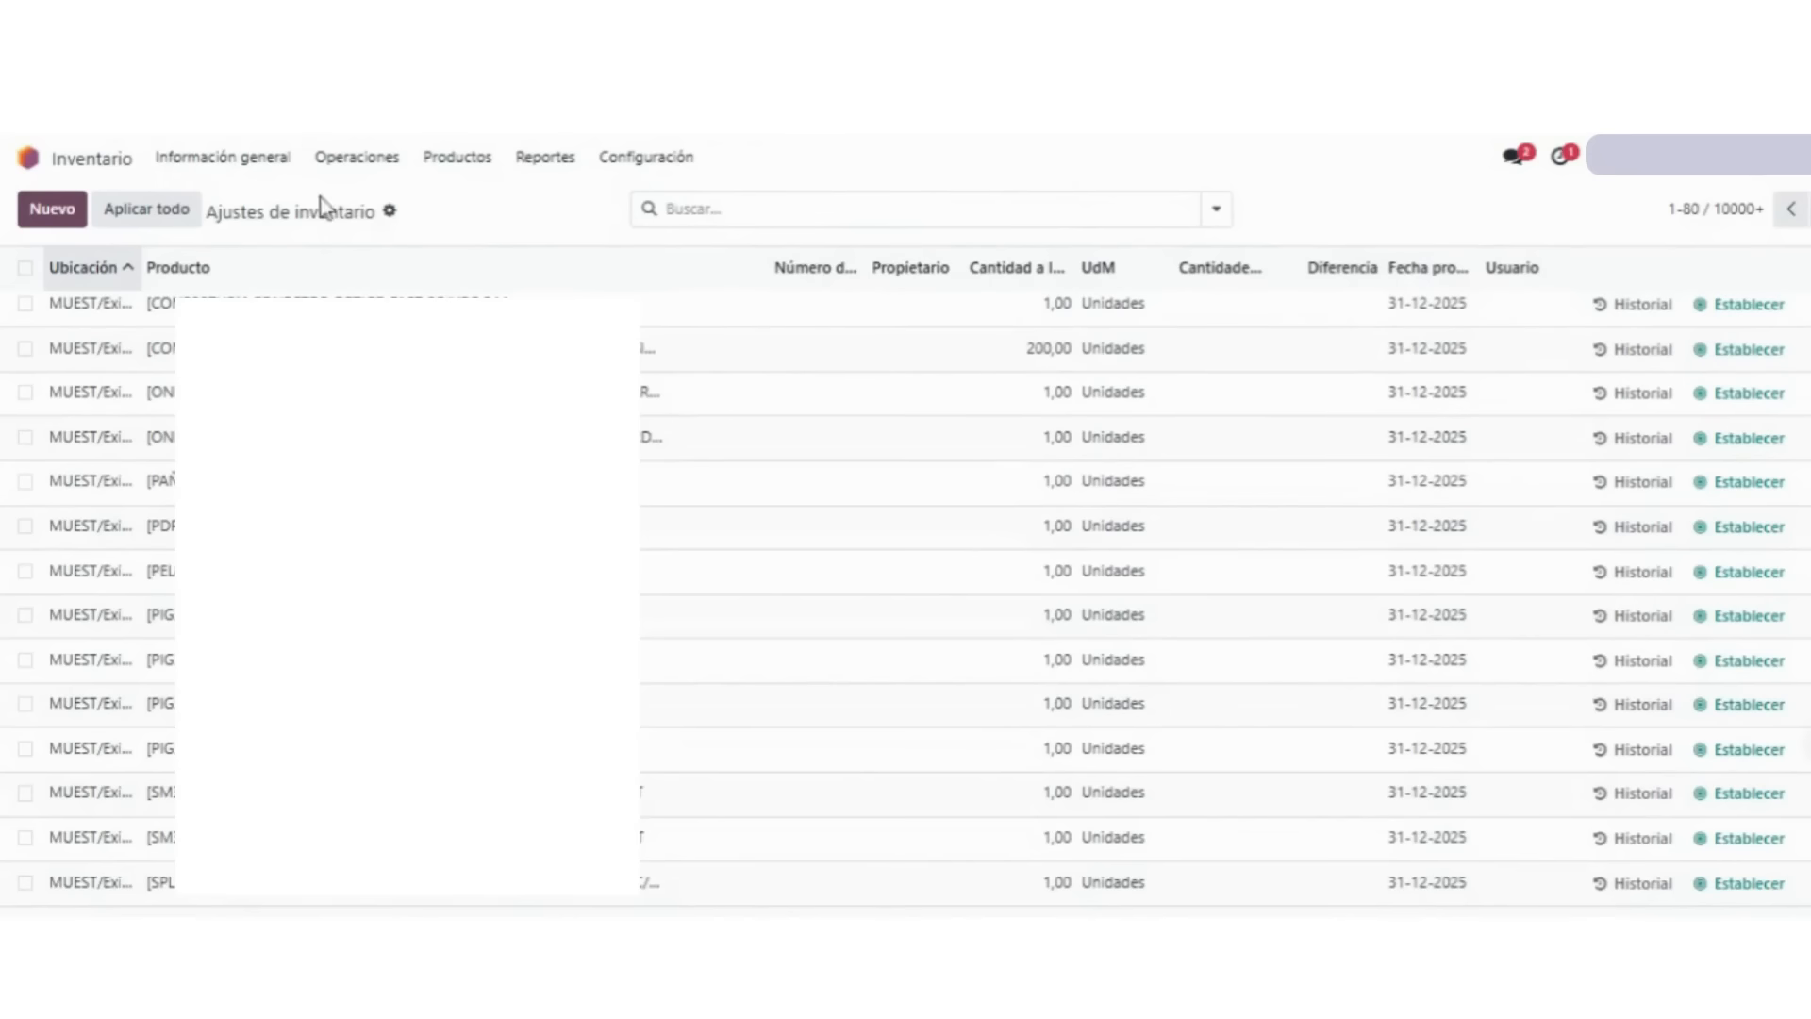
- Create a new receipt for one unit of PRODUCTO PRUEBA IMPORT, mark it as to do and validate it
left_click(349, 170)
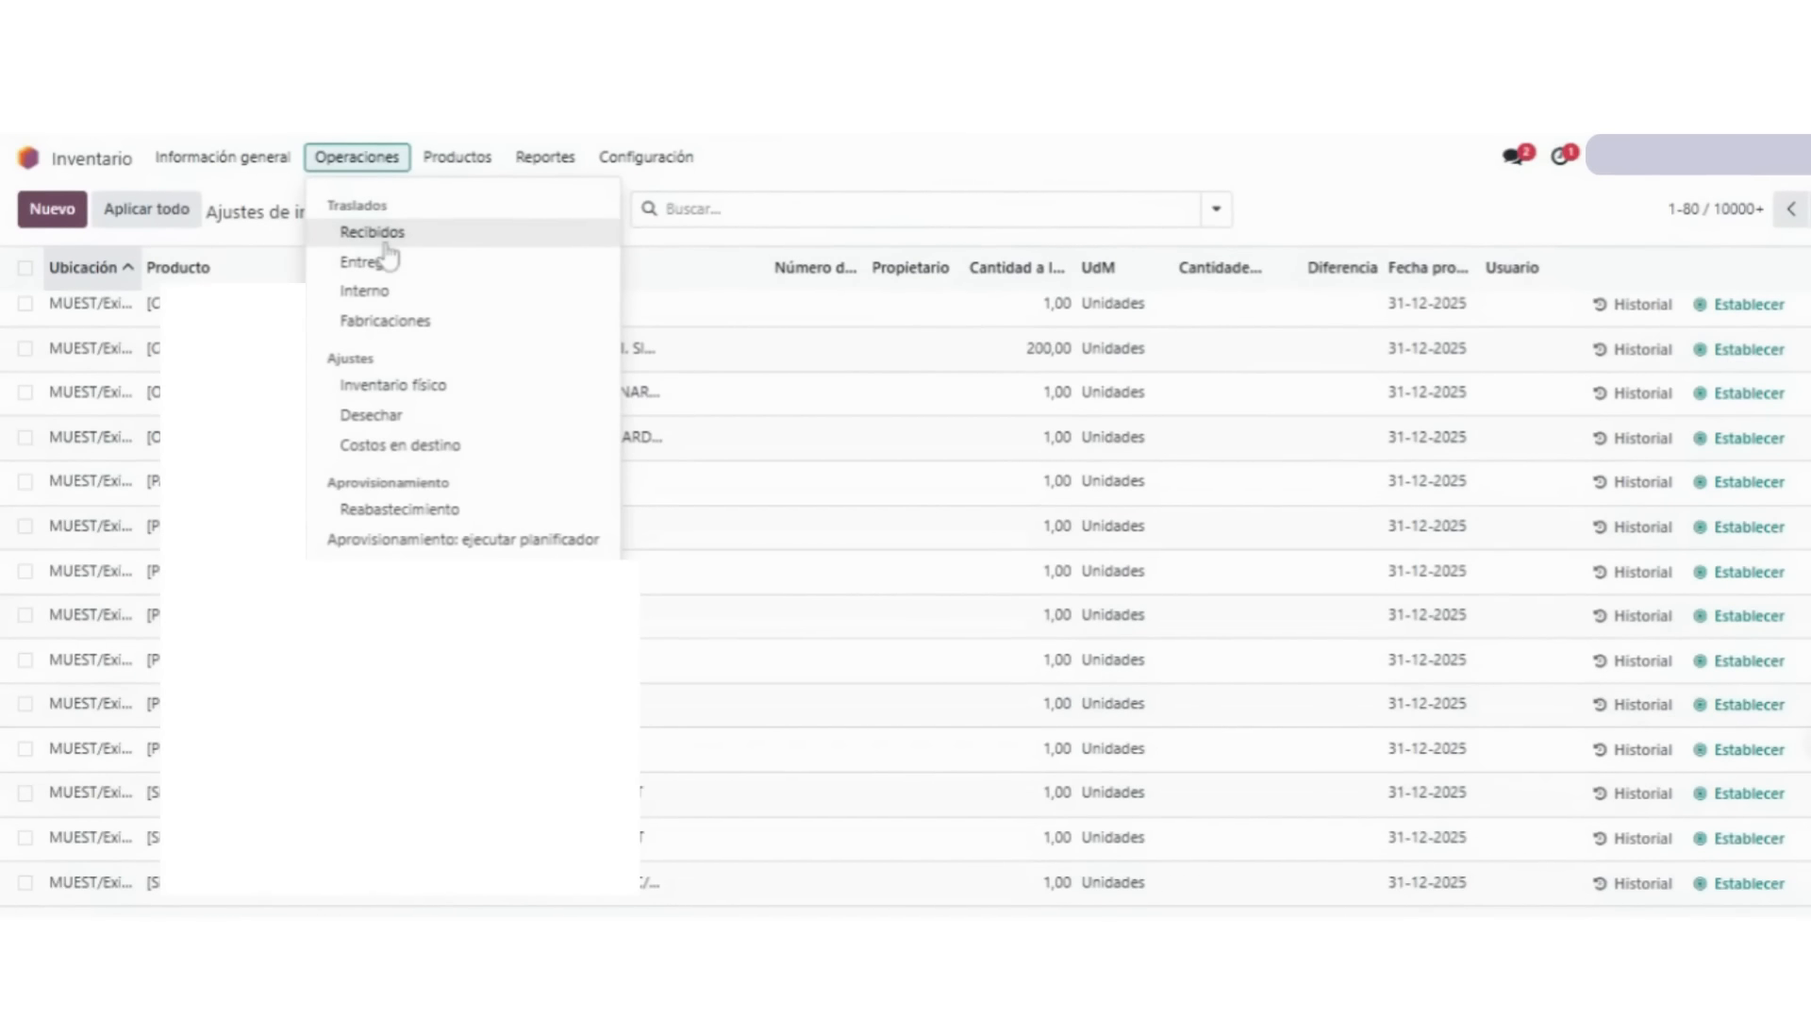
left_click(377, 233)
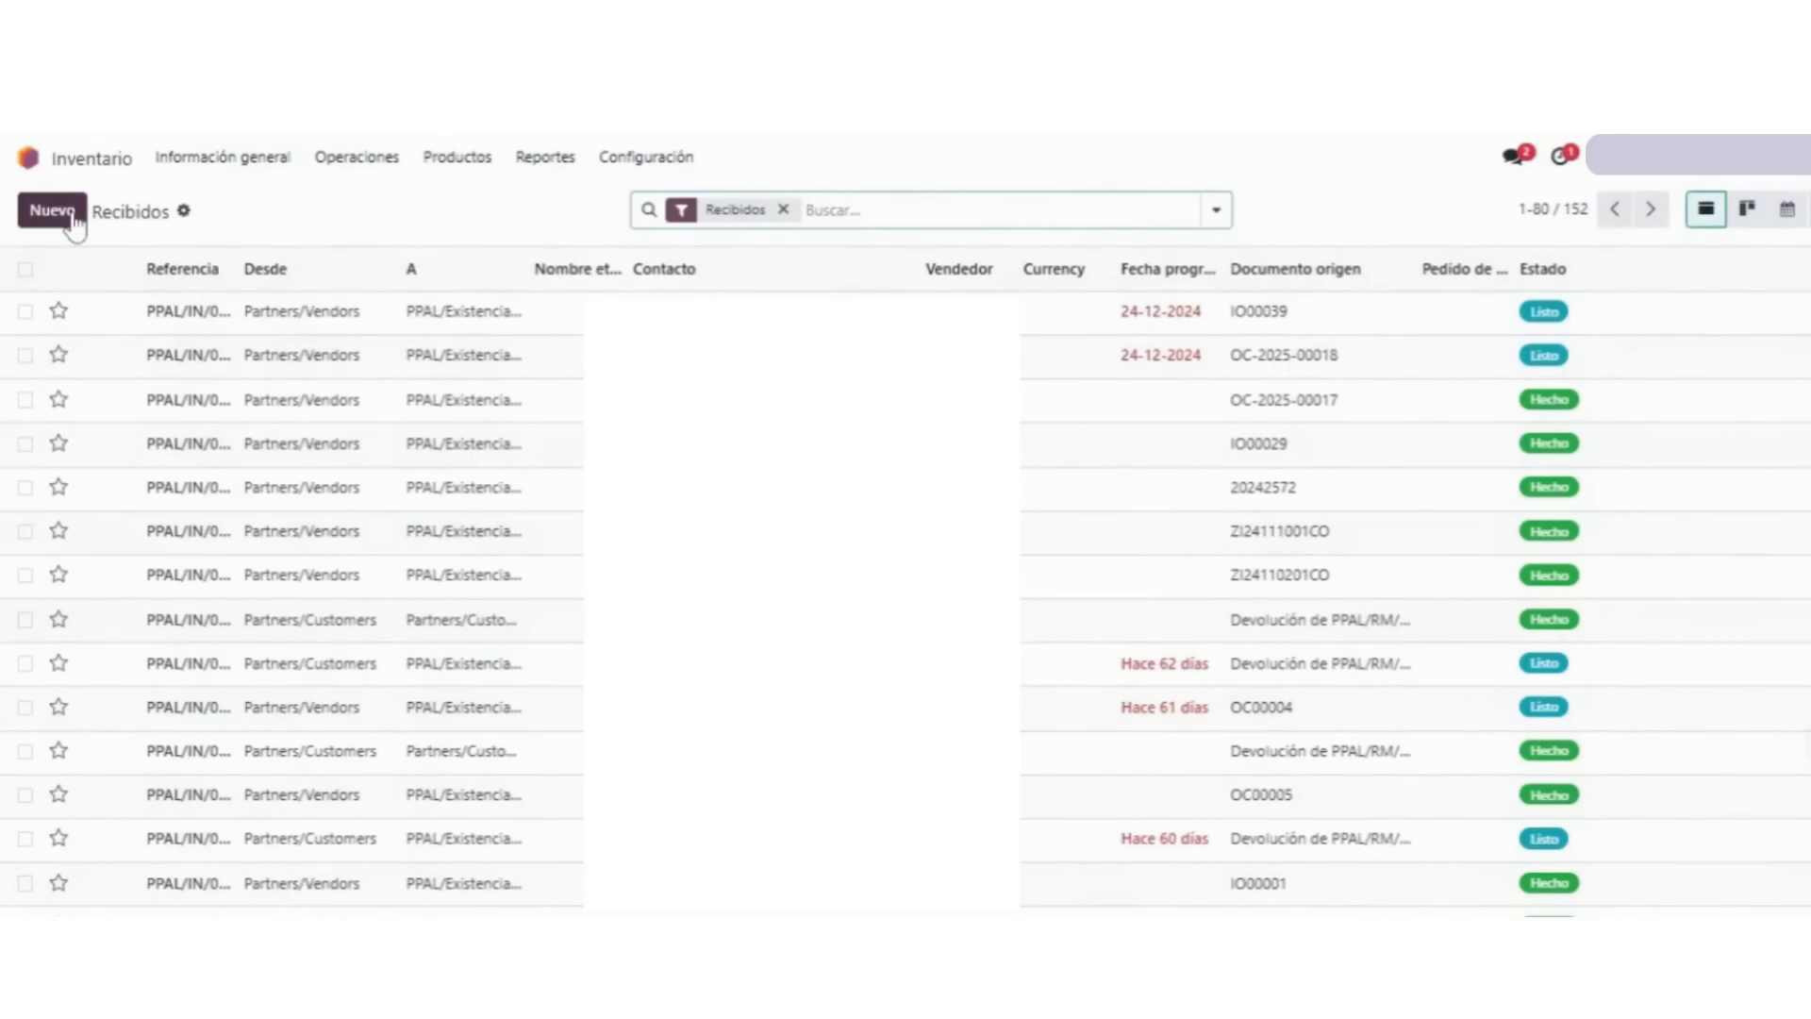
left_click(52, 210)
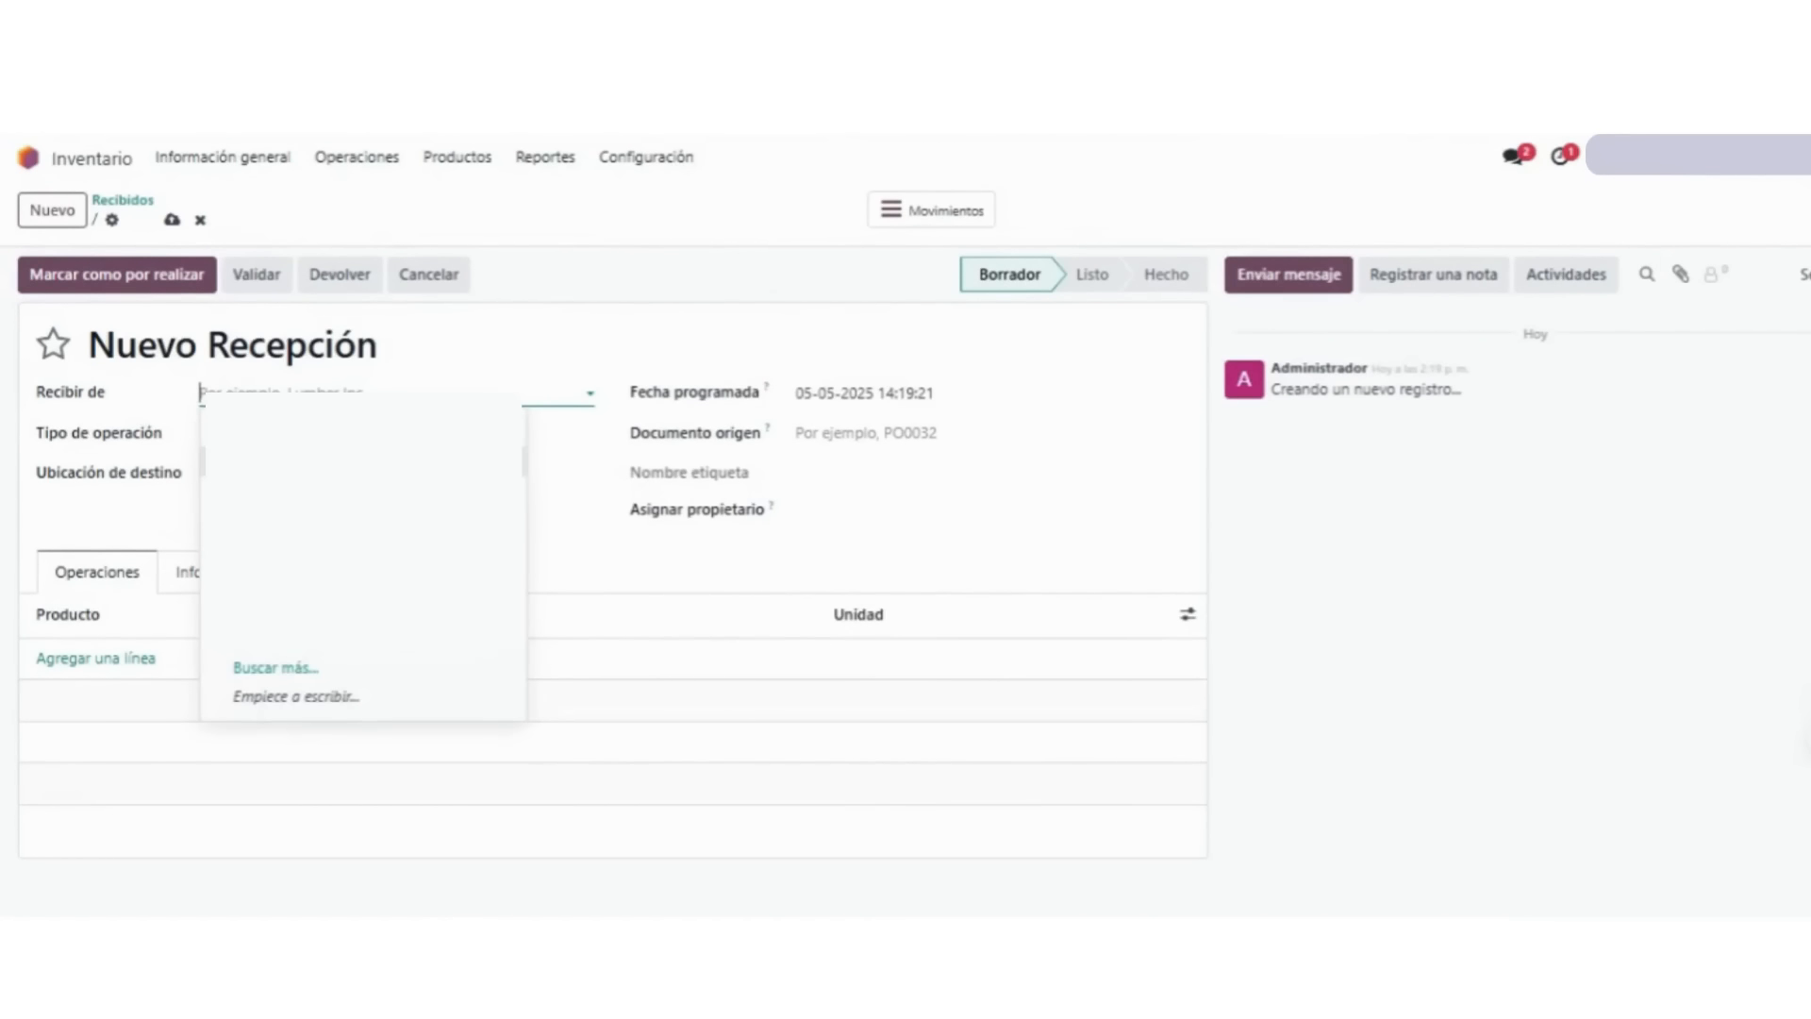
left_click(111, 660)
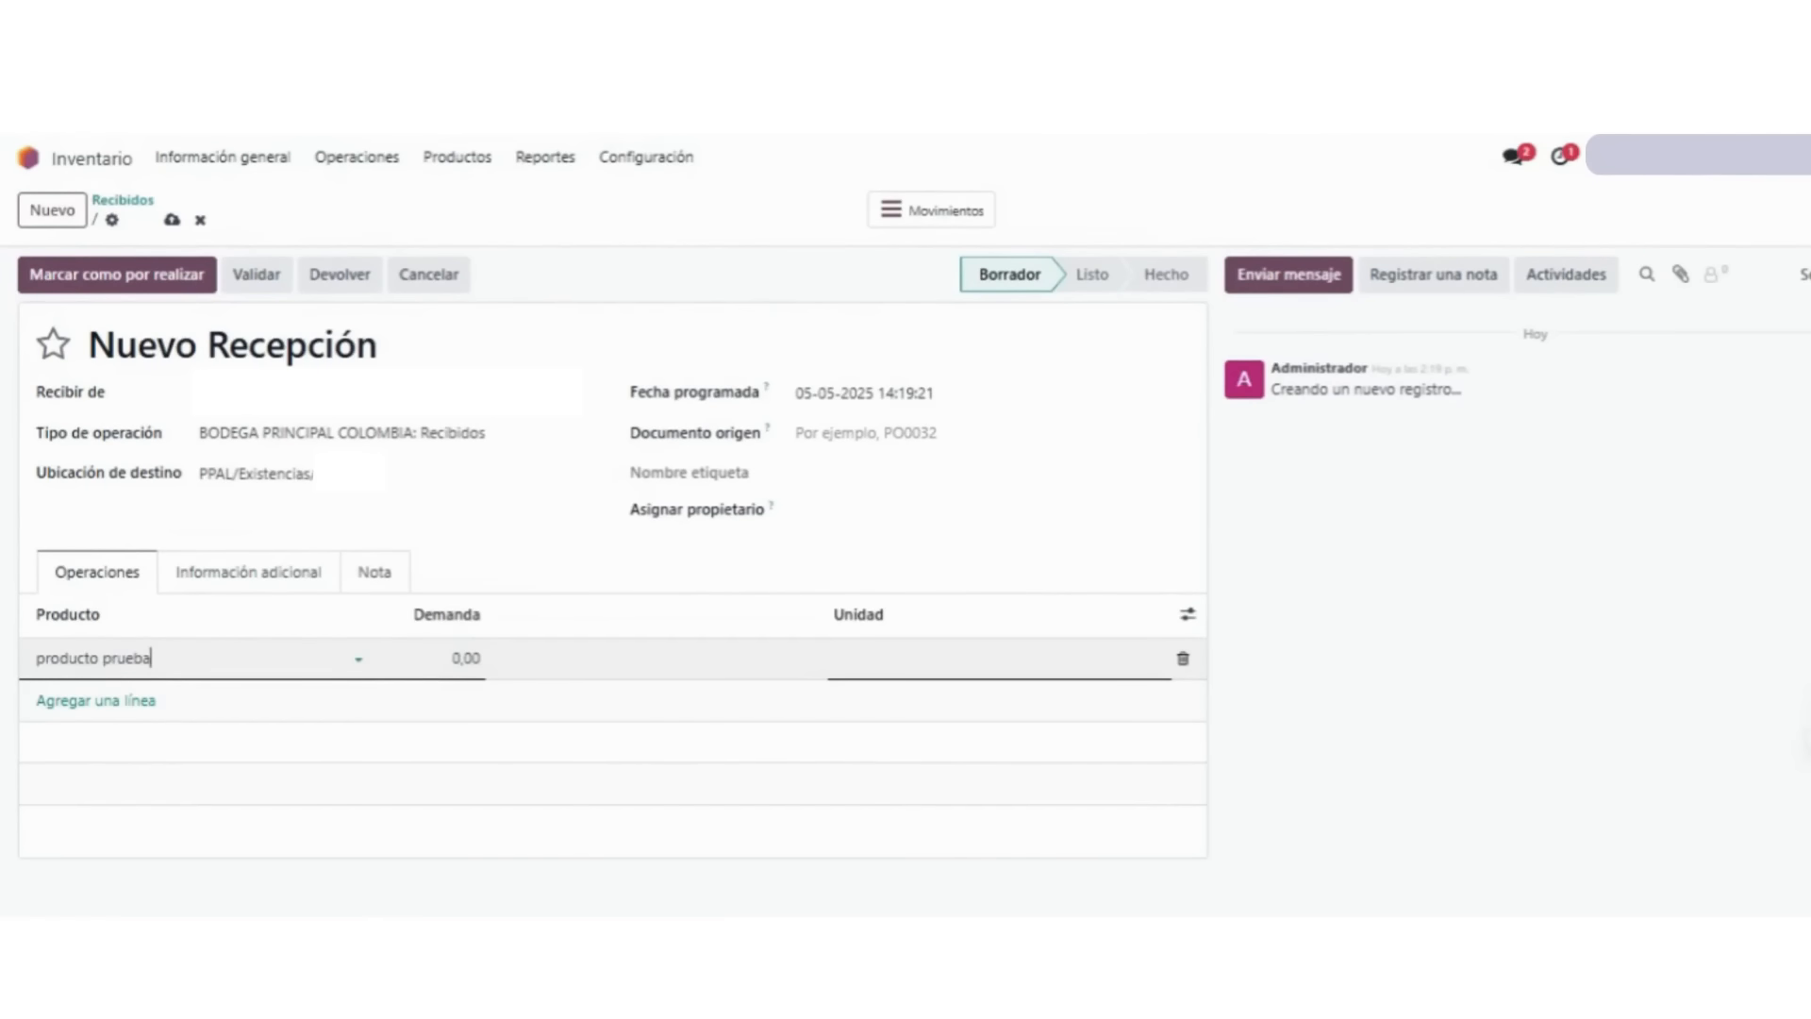
type("producto prueba")
left_click(243, 779)
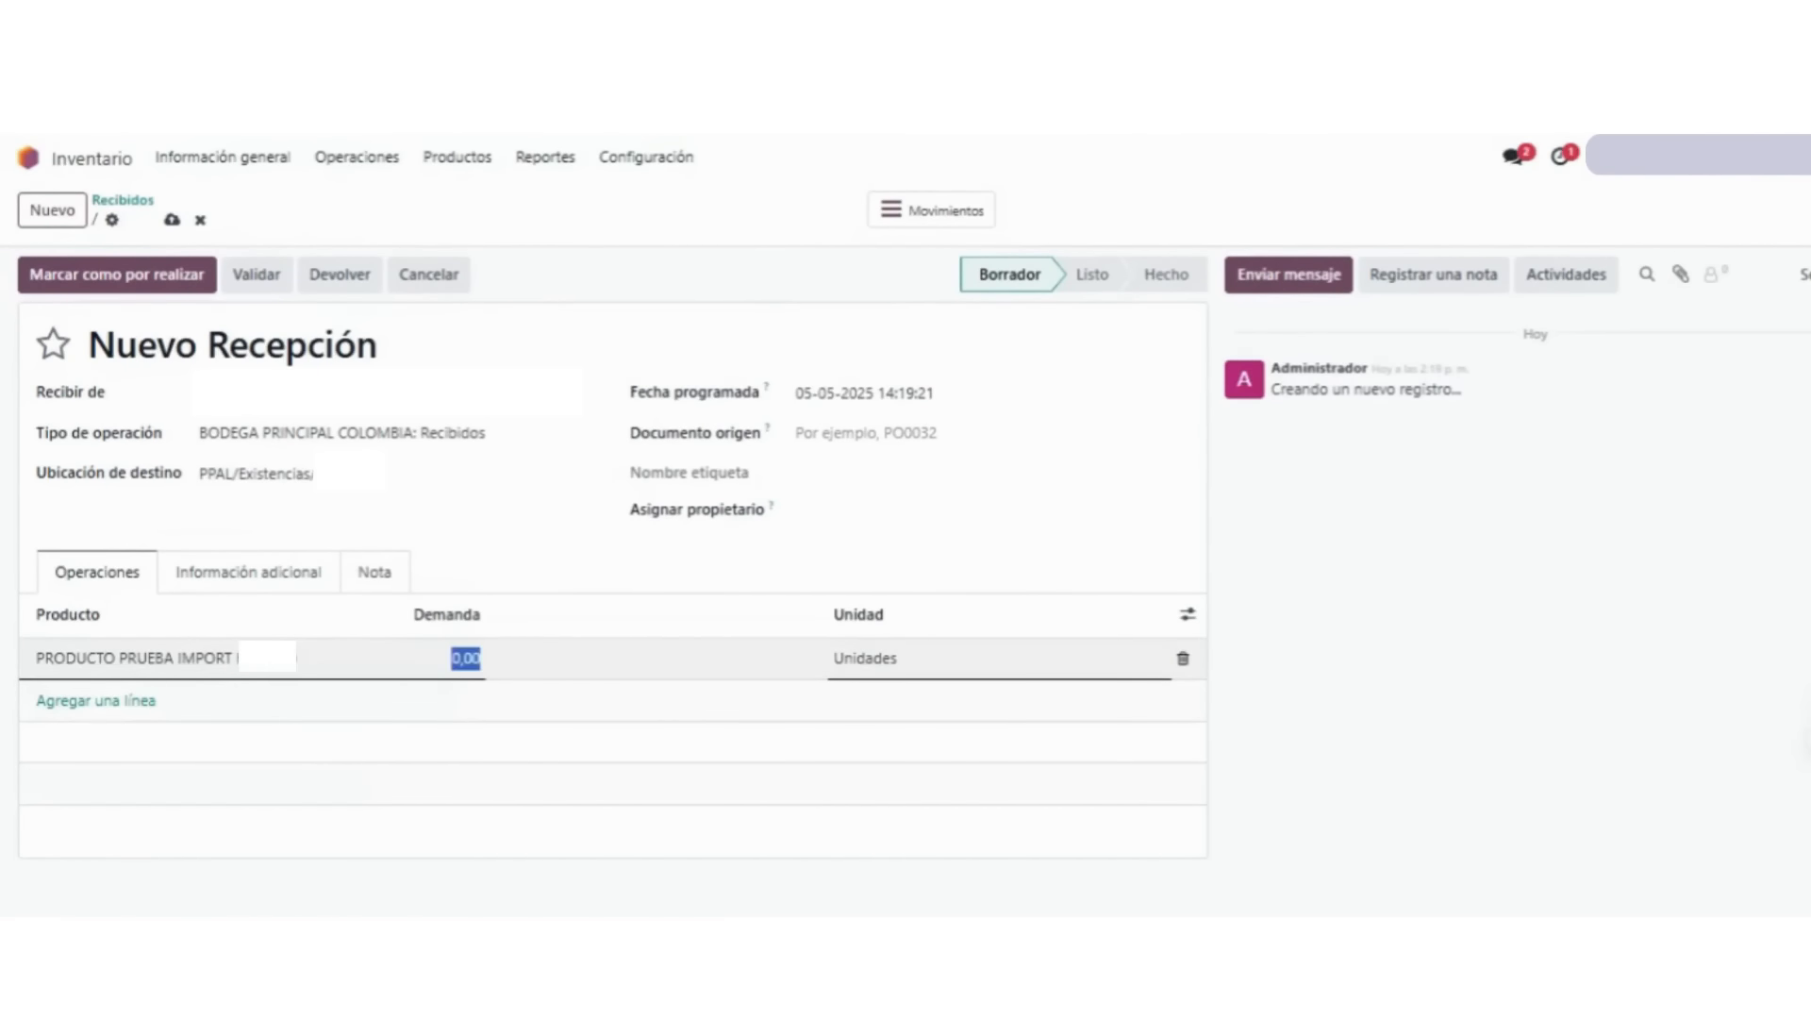
left_click(121, 279)
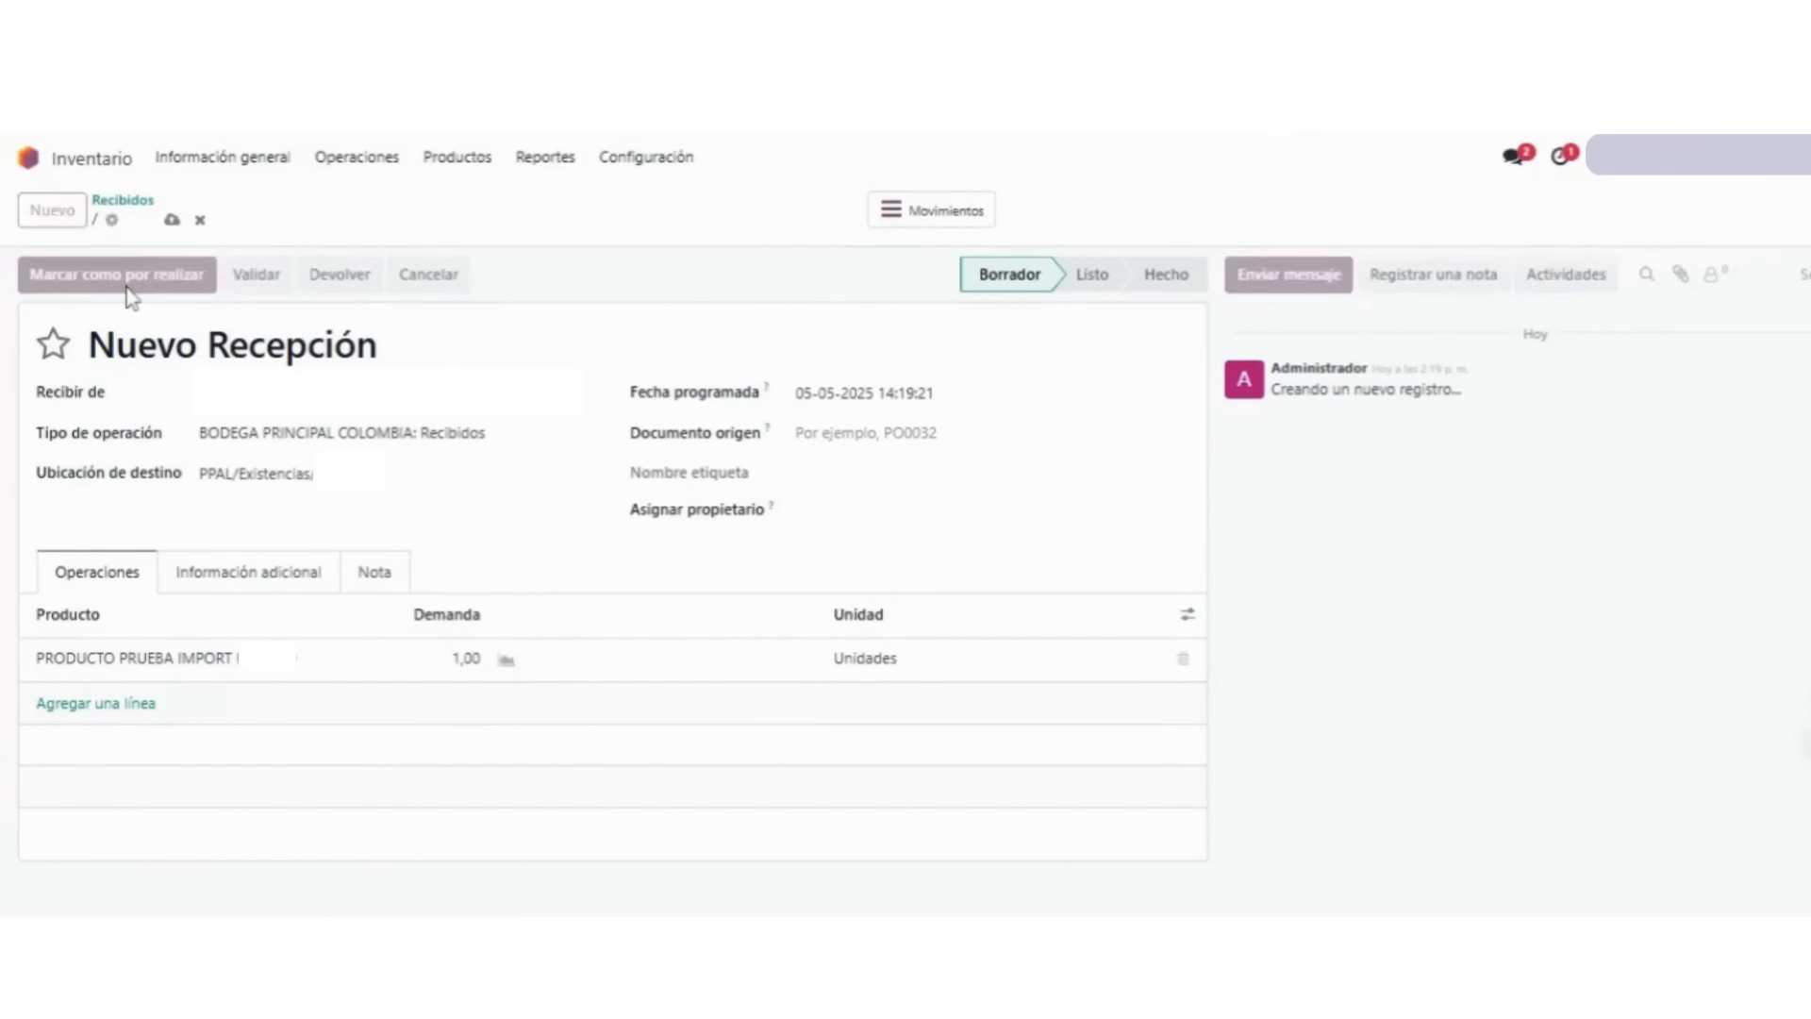
left_click(43, 288)
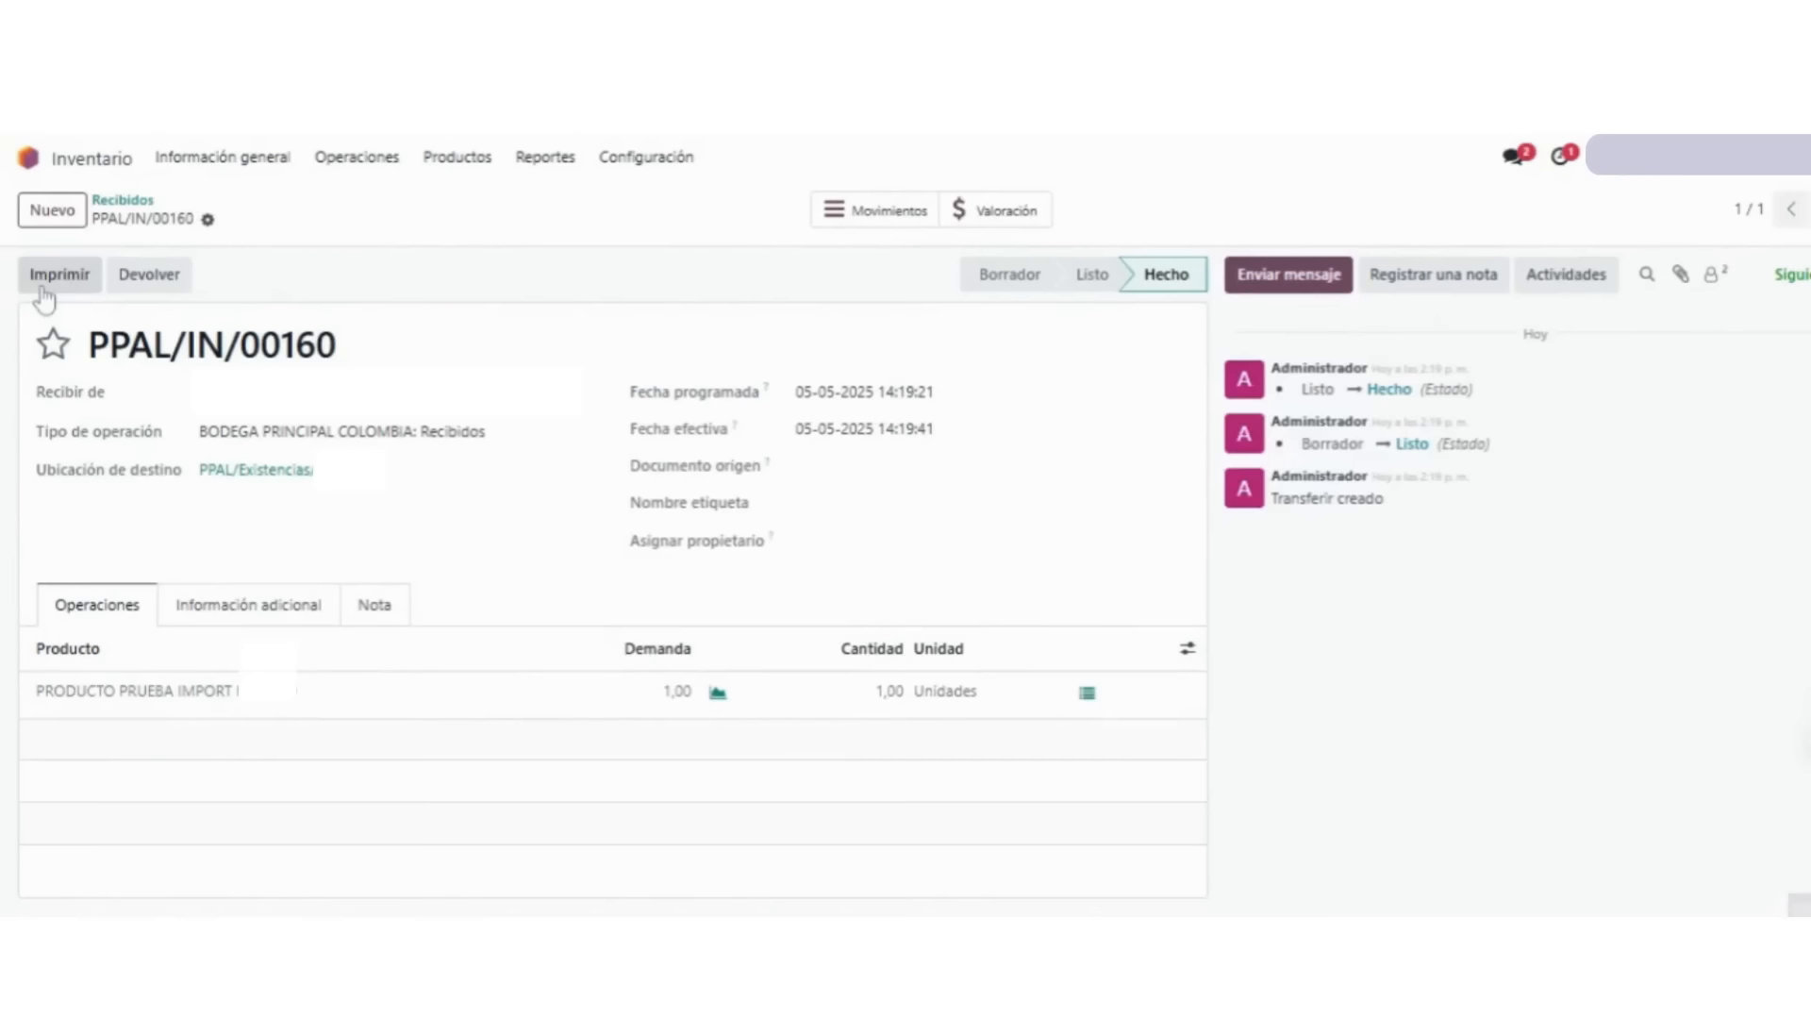
- Check the total value of PRODUCTO PRUEBA IMPORT in the receipt's inventory valuation
left_click(1003, 210)
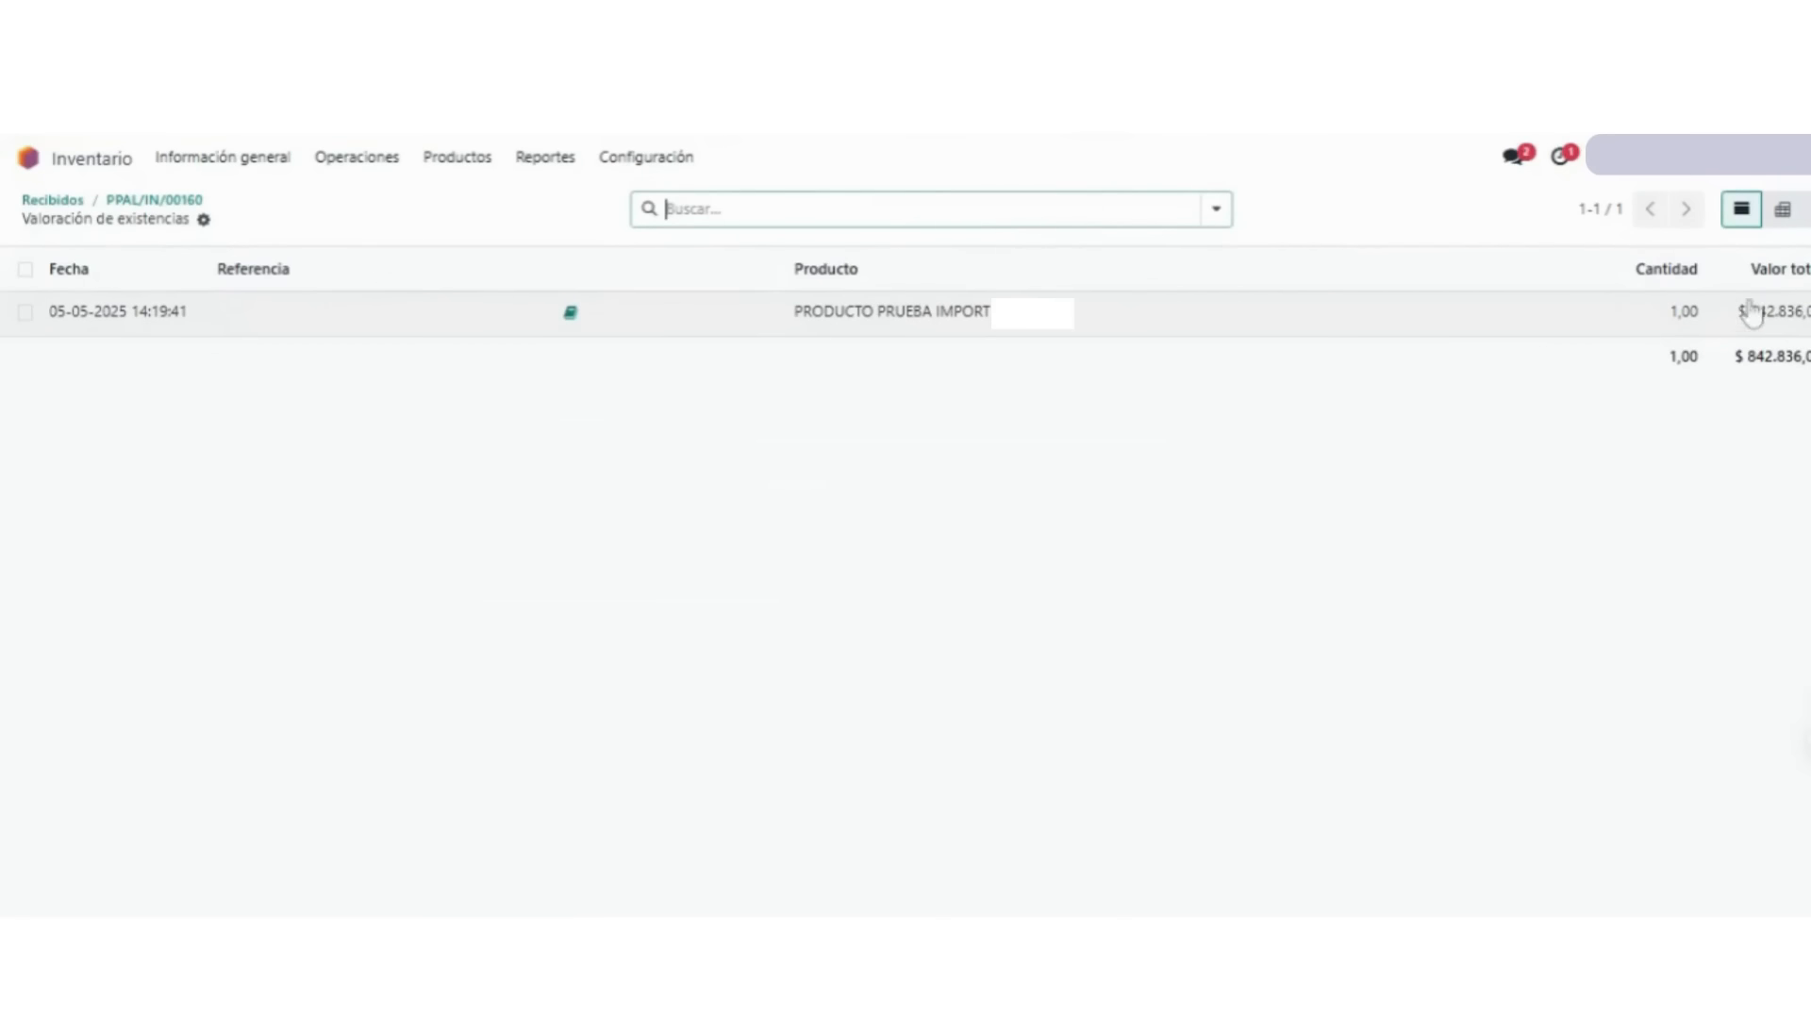
left_click_drag(1756, 311, 1734, 357)
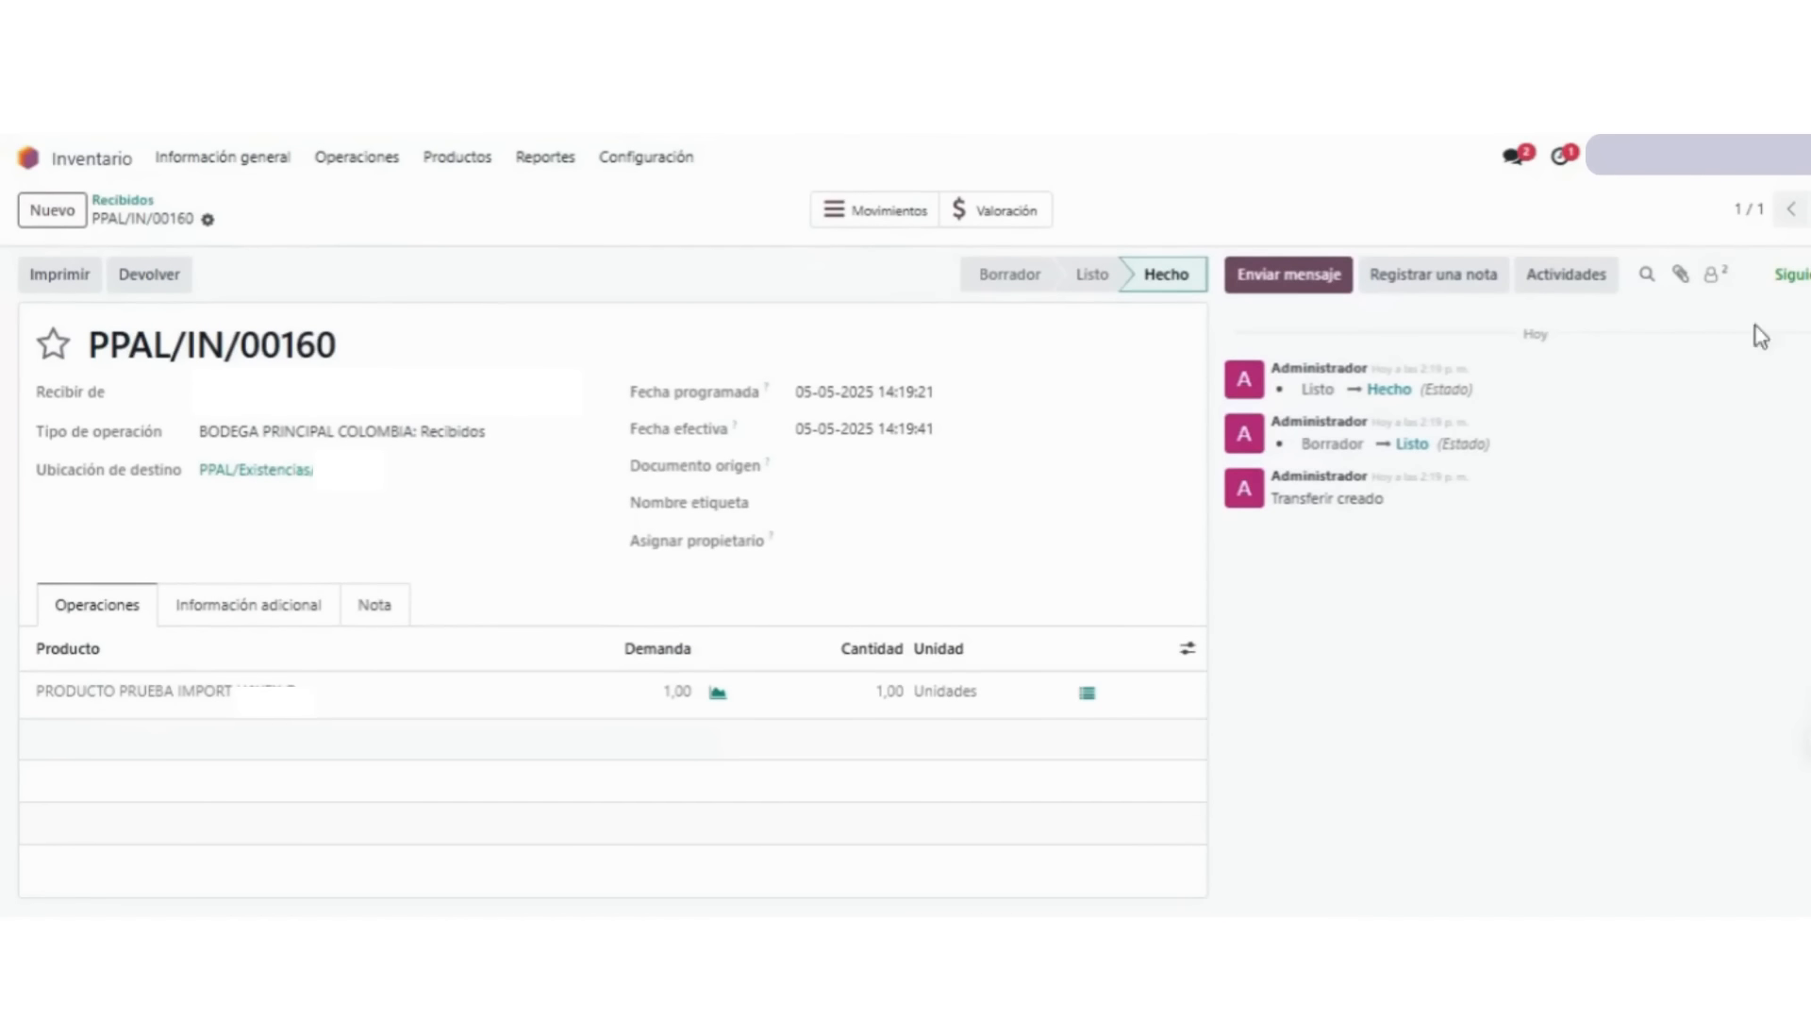
left_click(998, 209)
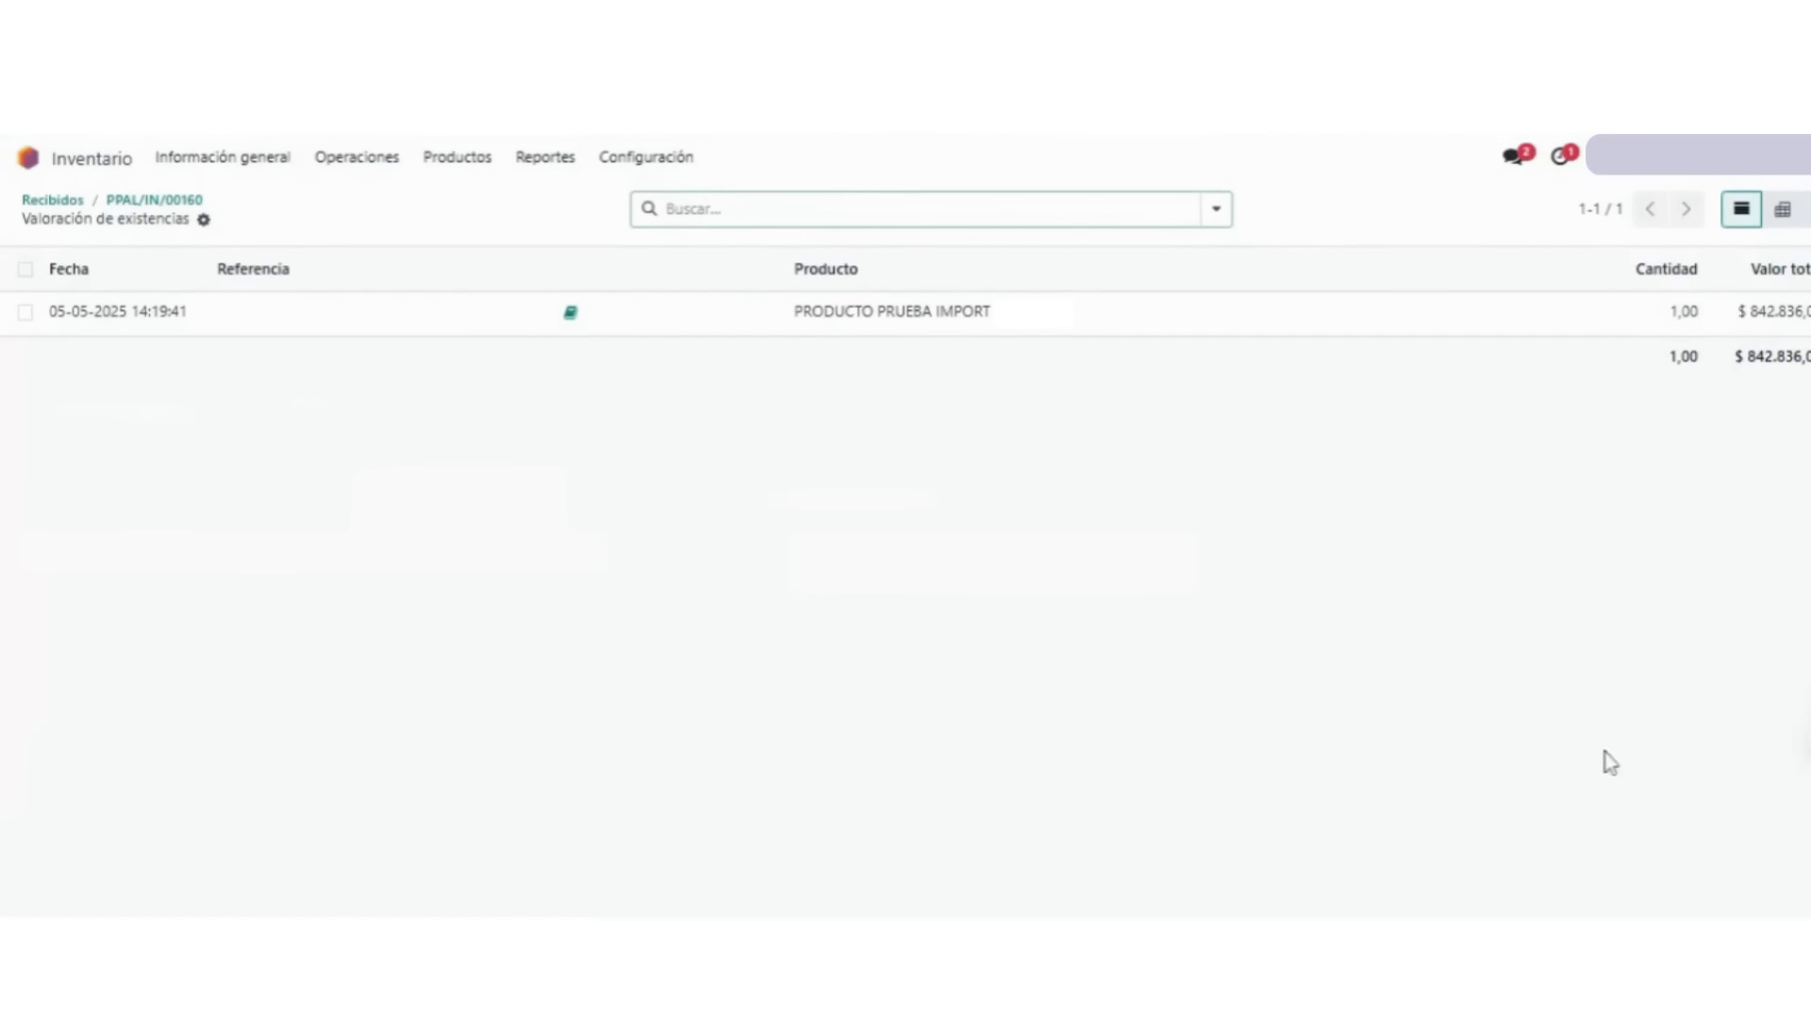
- Create a new delivery for one unit of PRODUCTO PRUEBA IMPORT, mark it as to do and validate it
left_click(383, 166)
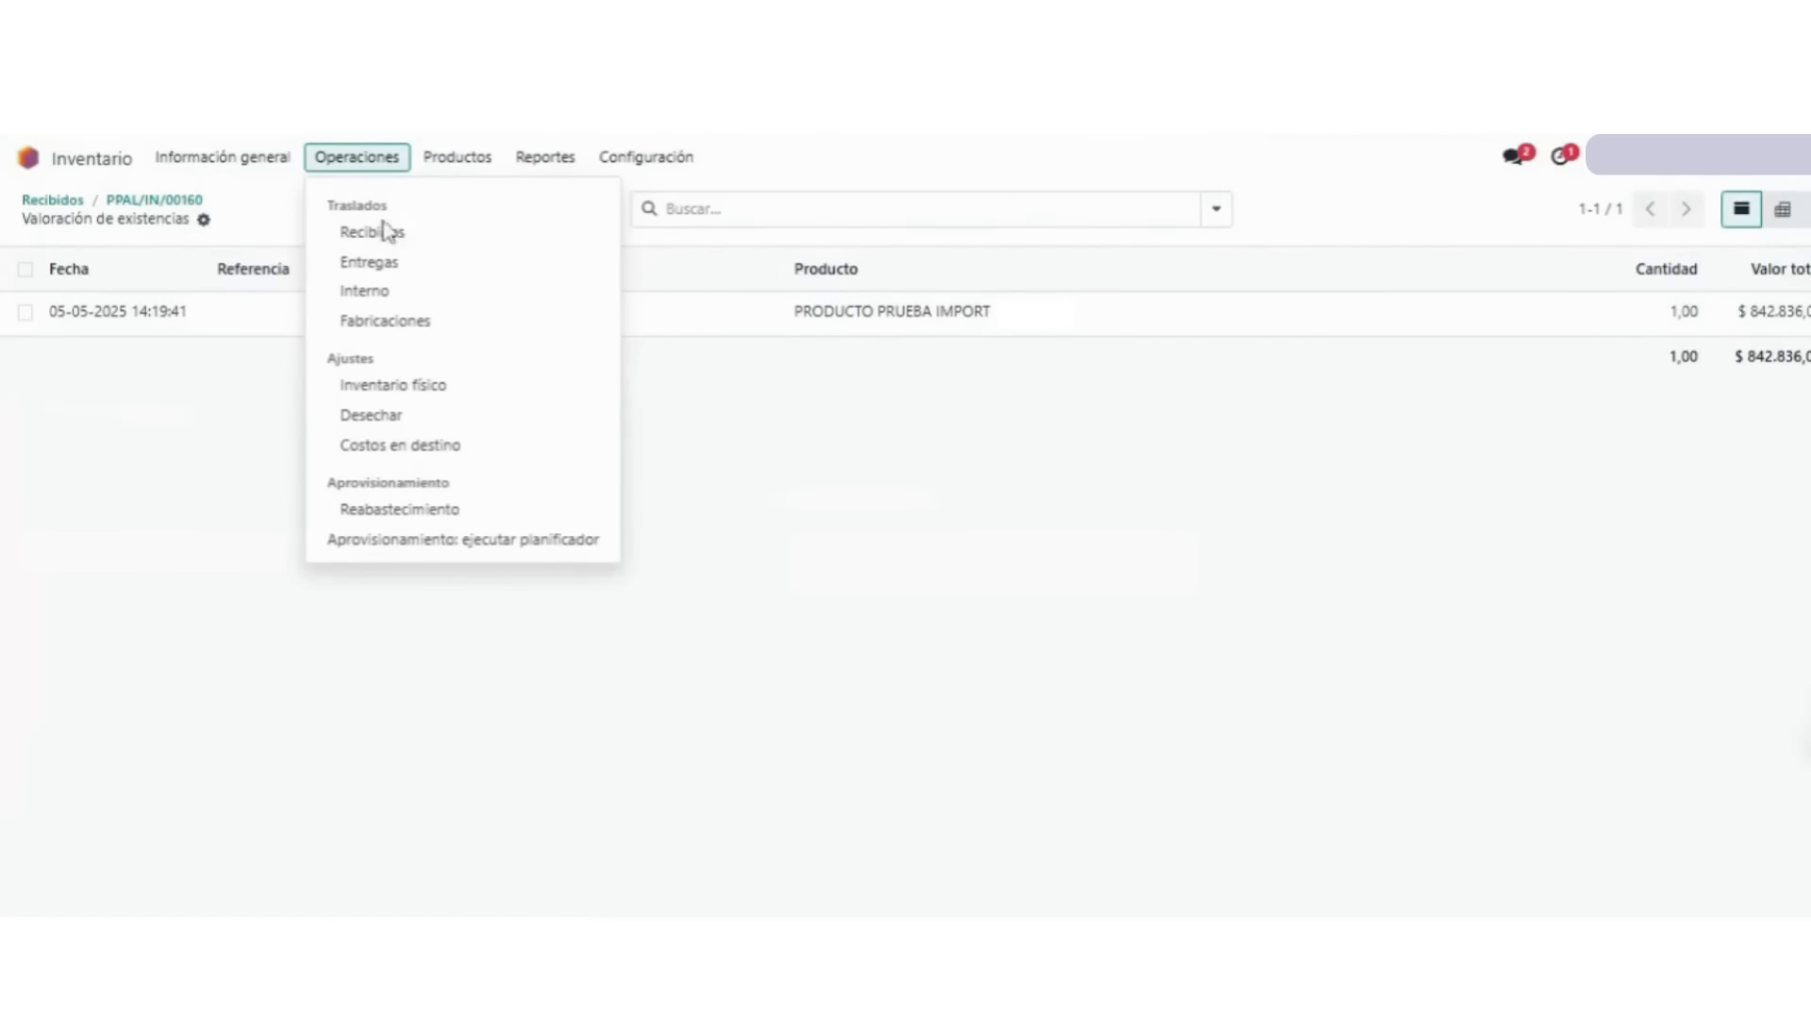
left_click(382, 265)
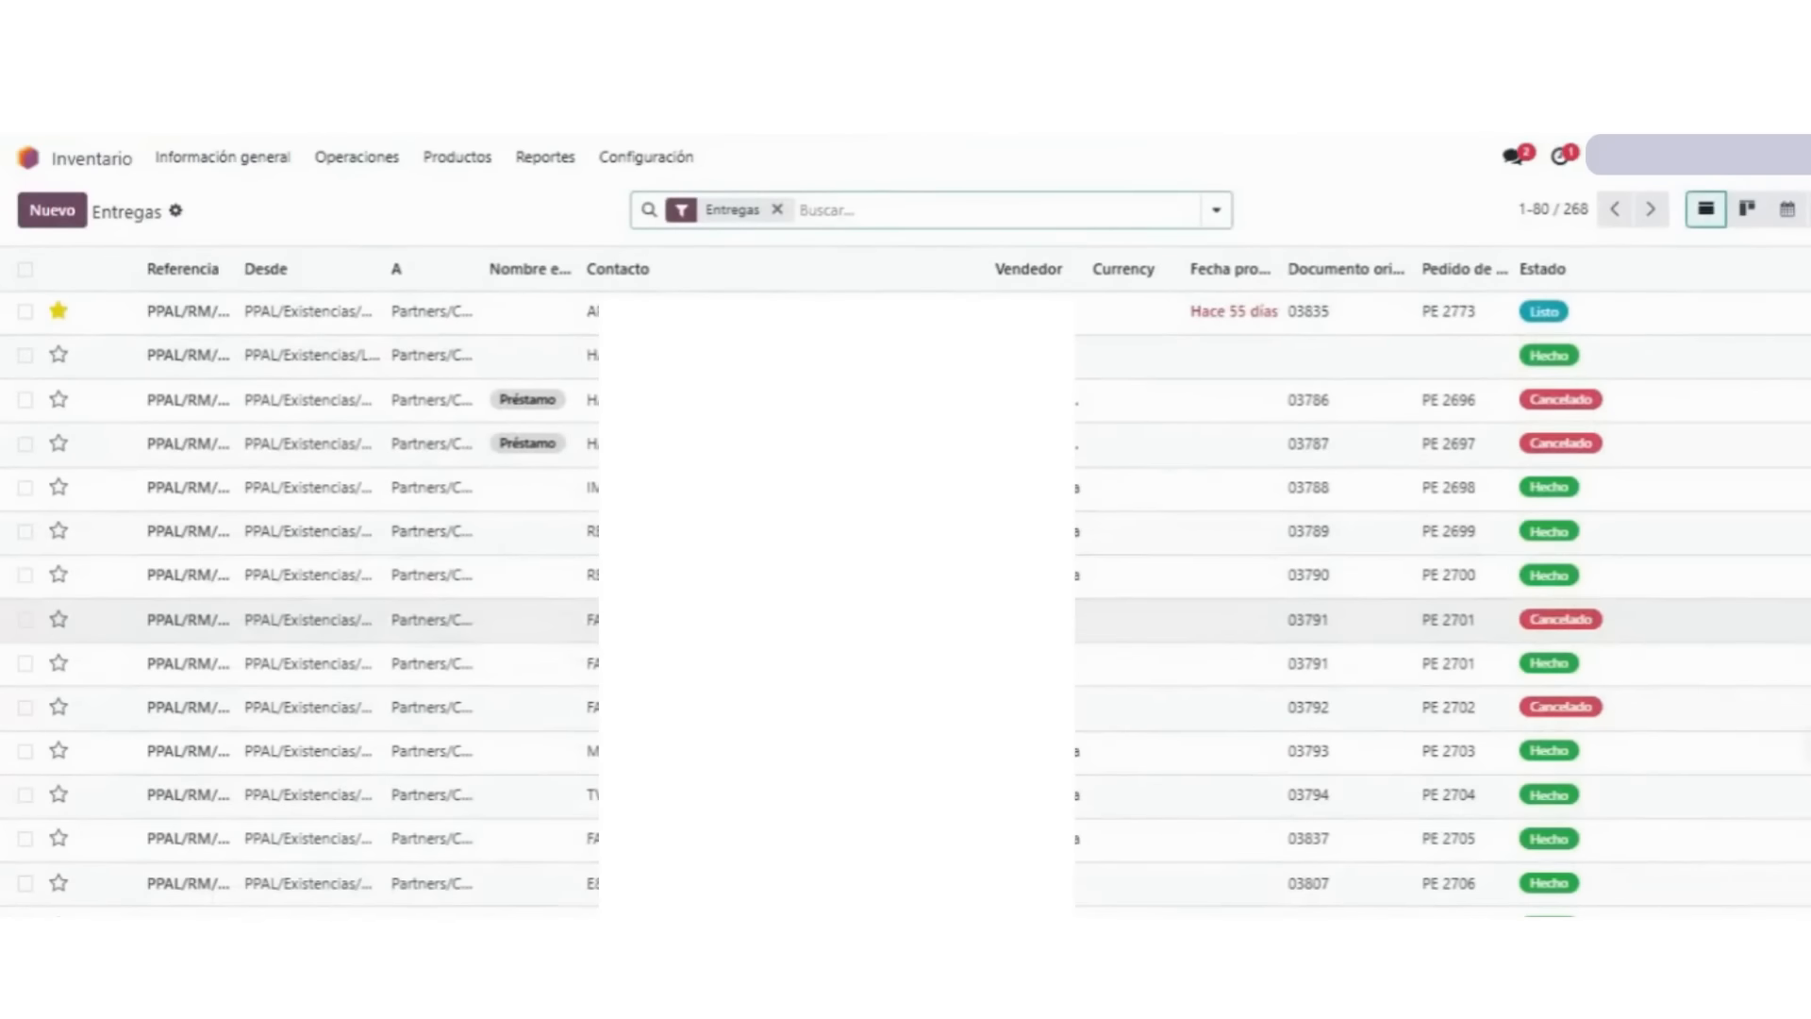
left_click(52, 211)
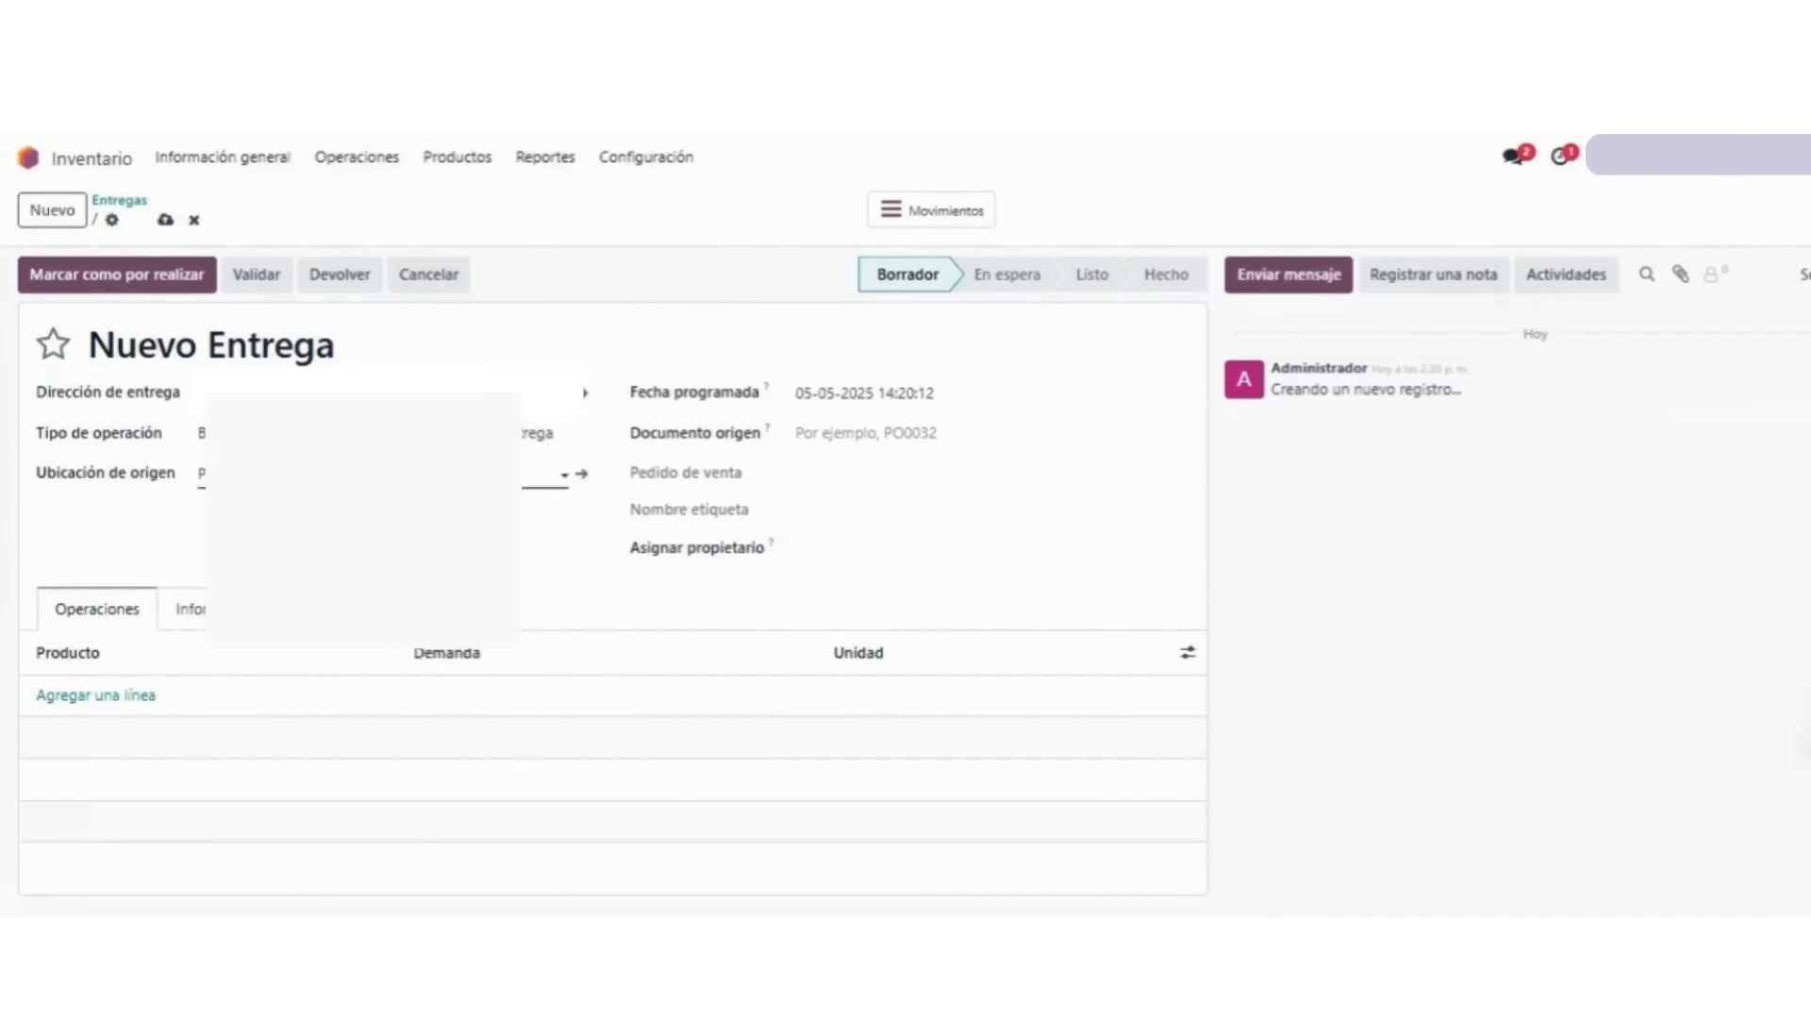
left_click(118, 698)
type("produ")
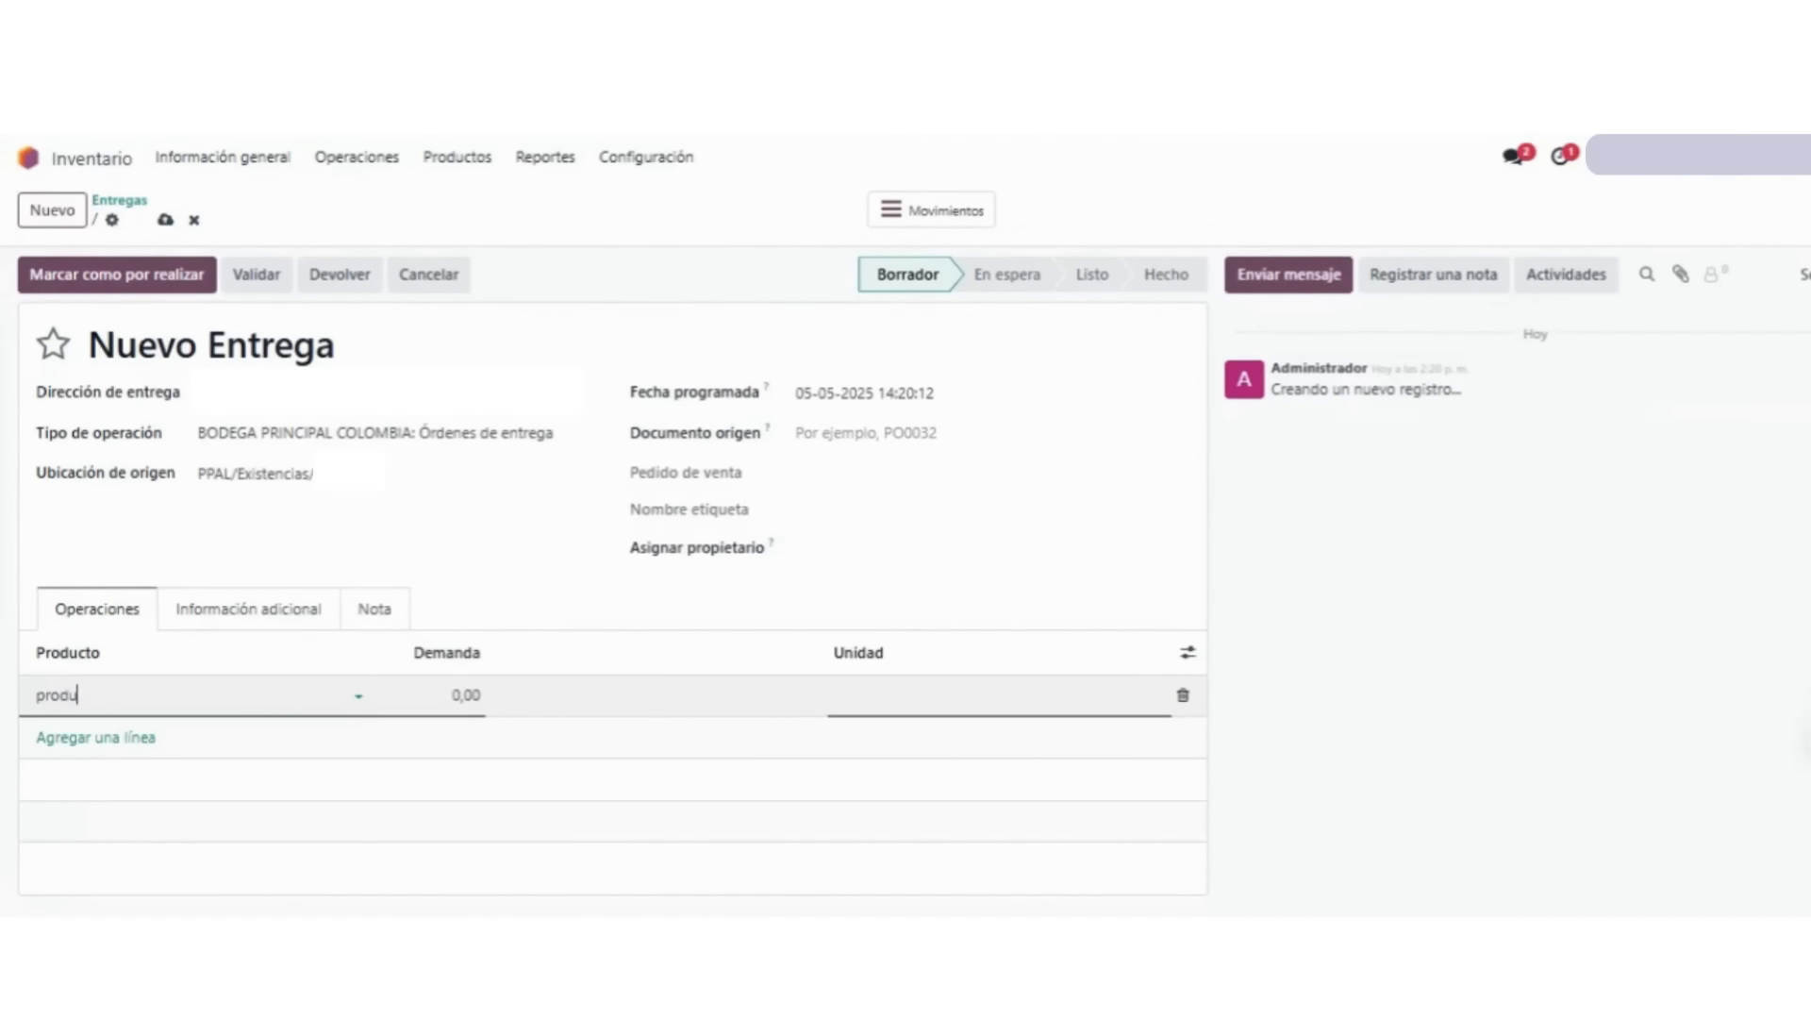
type("cto prueb")
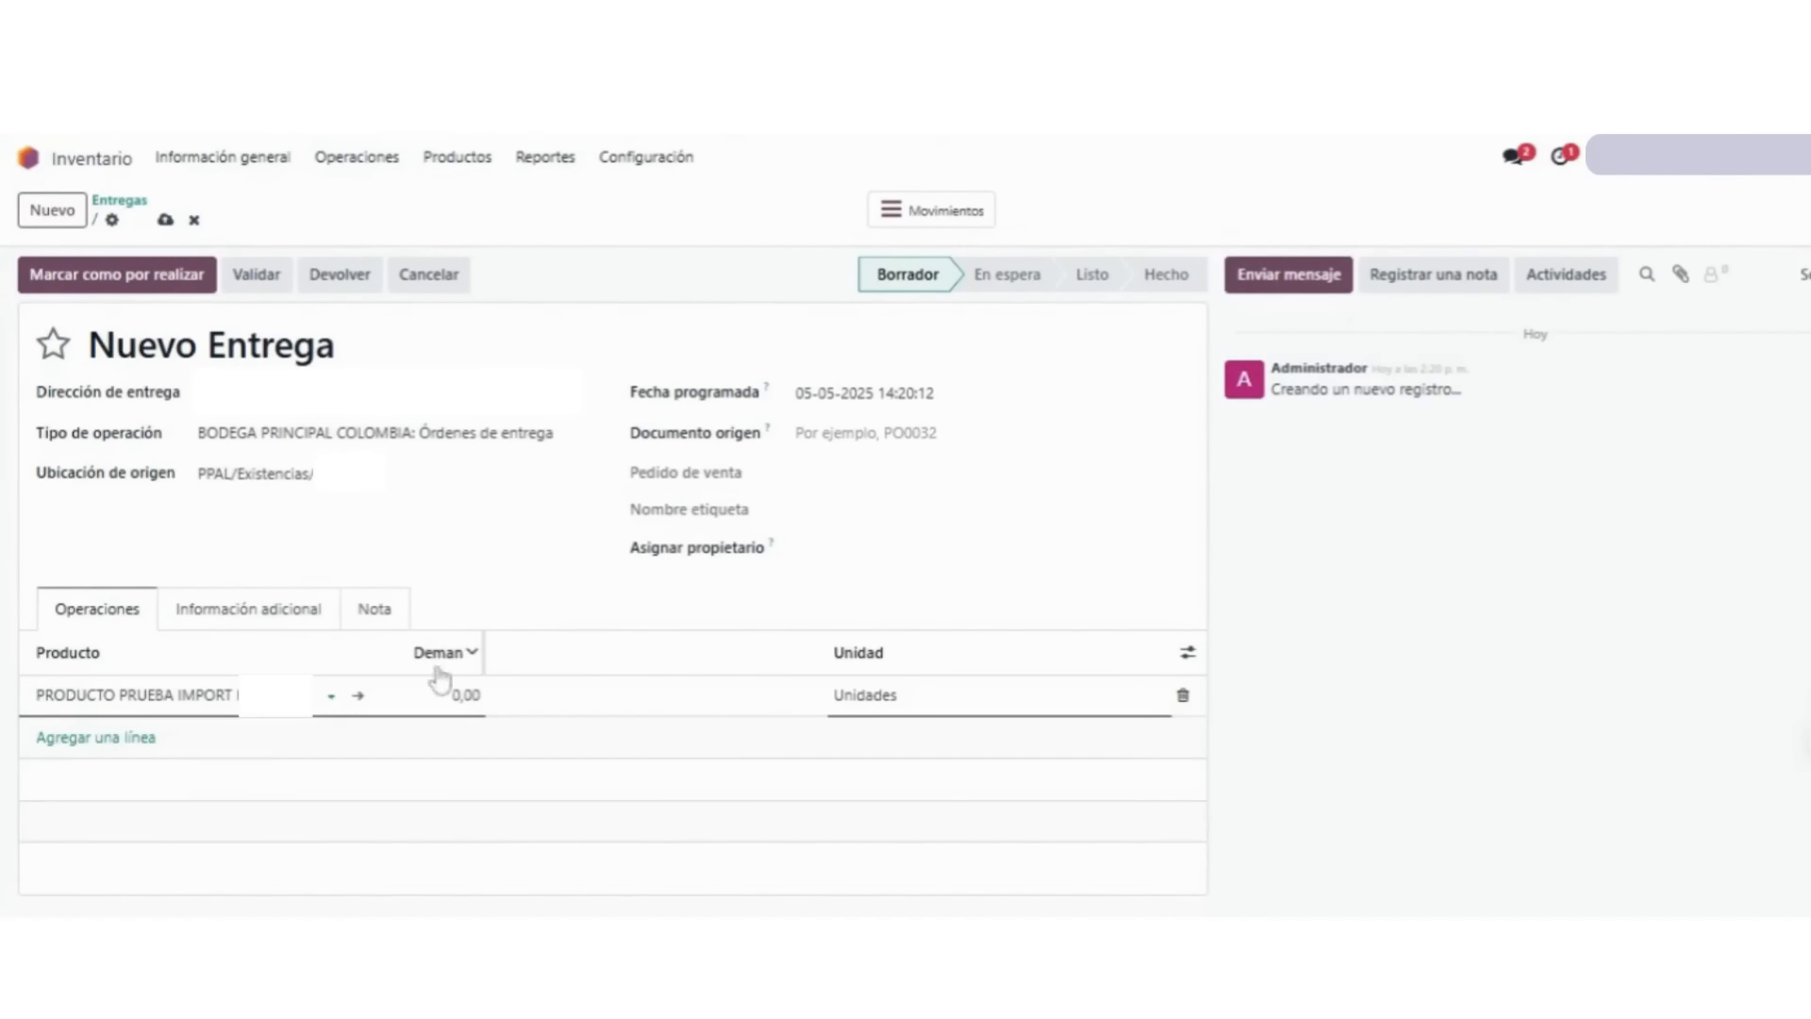
left_click(464, 695)
type("1")
left_click(603, 598)
left_click(133, 286)
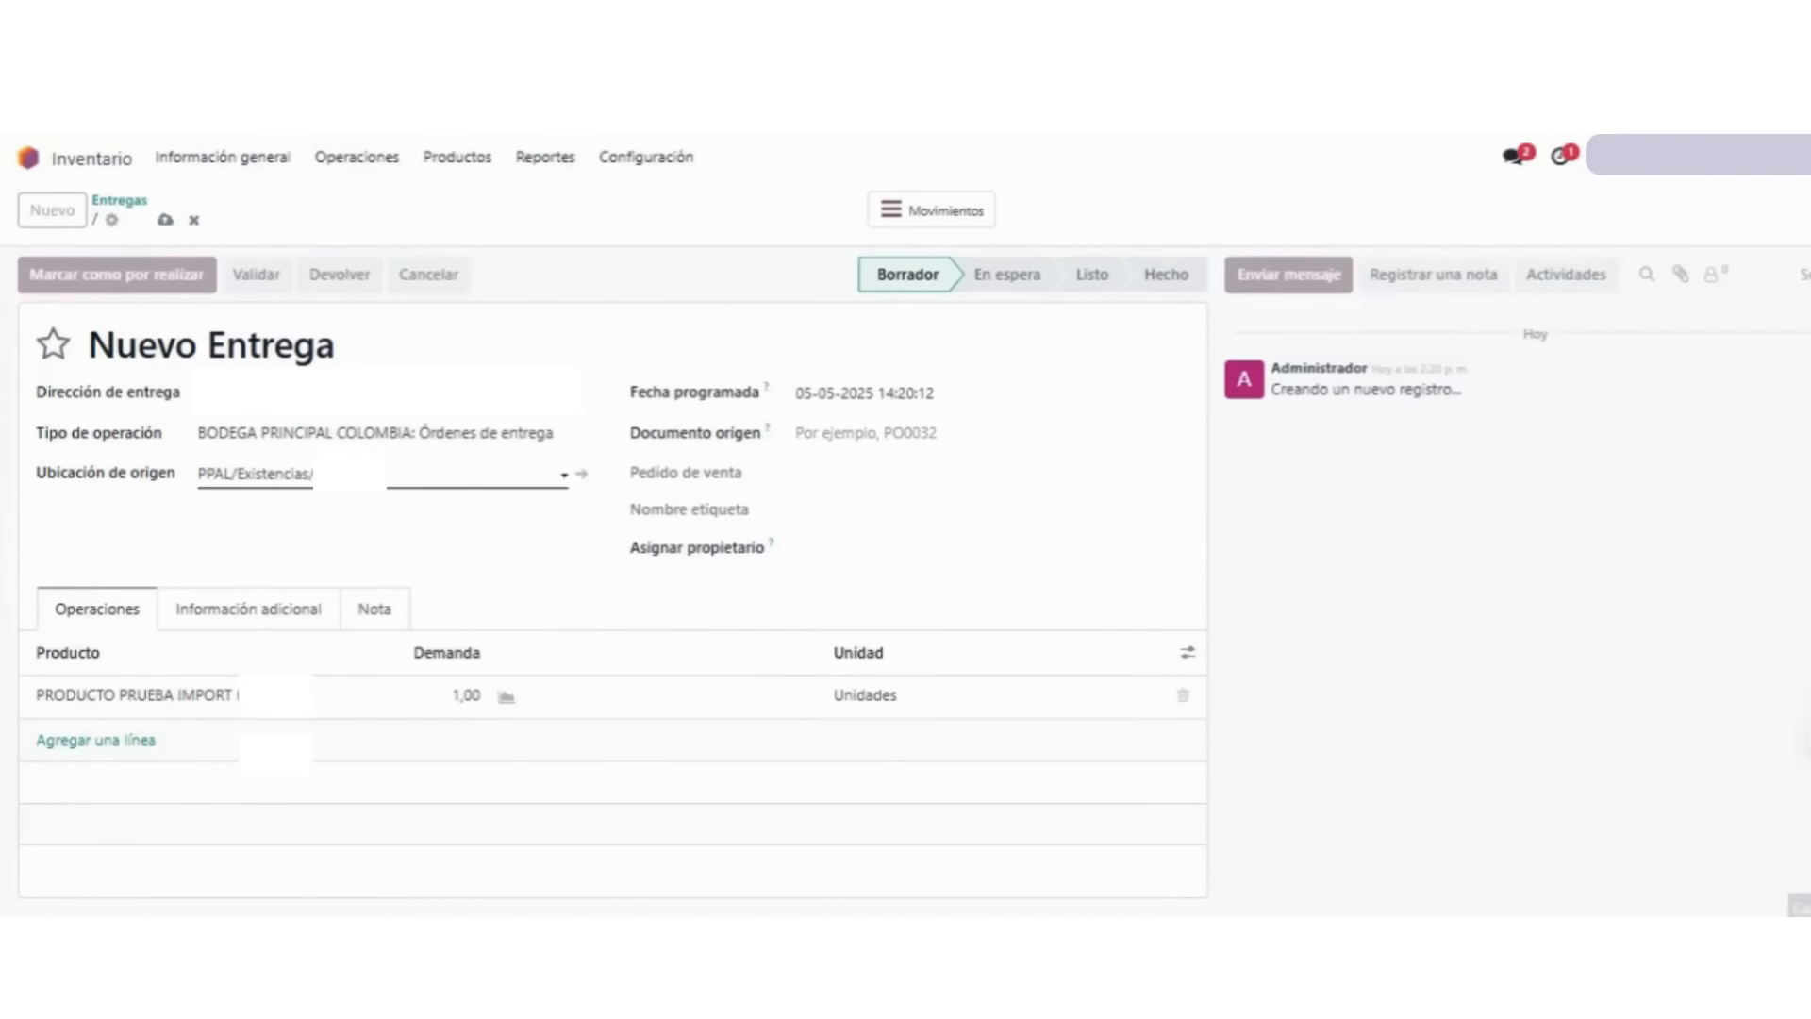
left_click(58, 281)
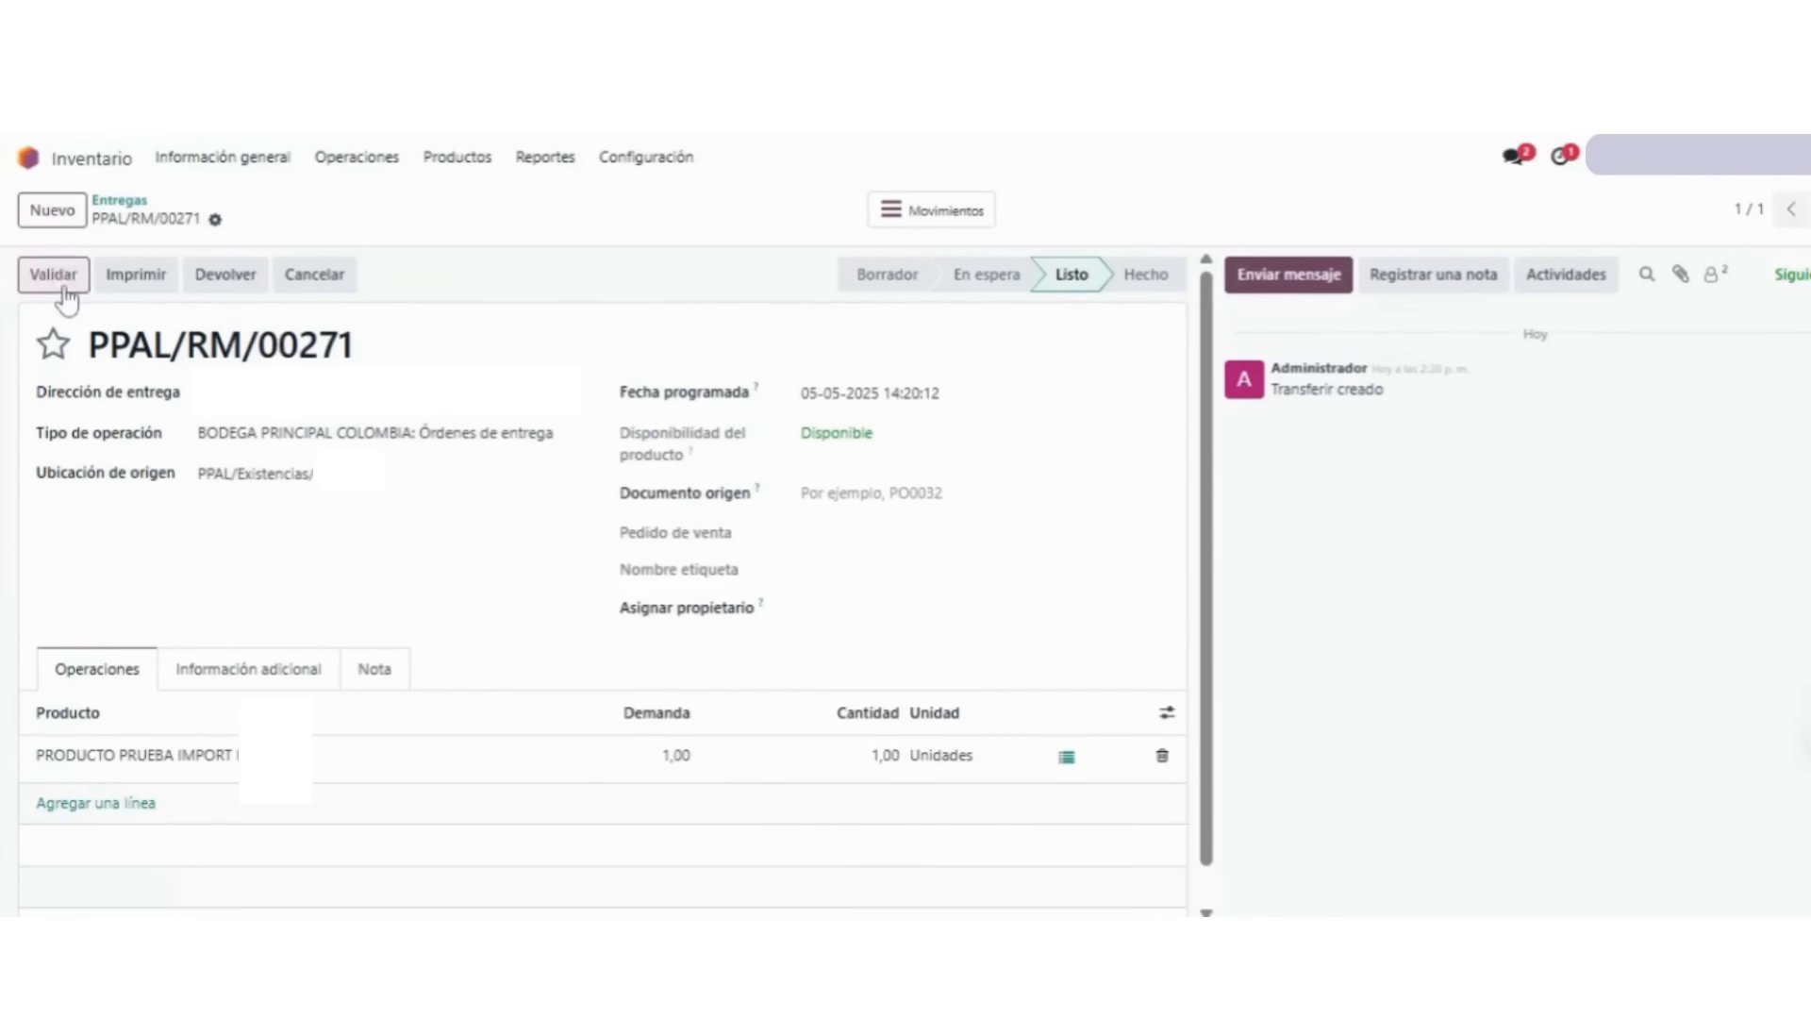
- Check the total value of PRODUCTO PRUEBA IMPORT in the delivery's inventory valuation
left_click(1008, 215)
left_click_drag(1808, 316, 1717, 347)
left_click(1628, 592)
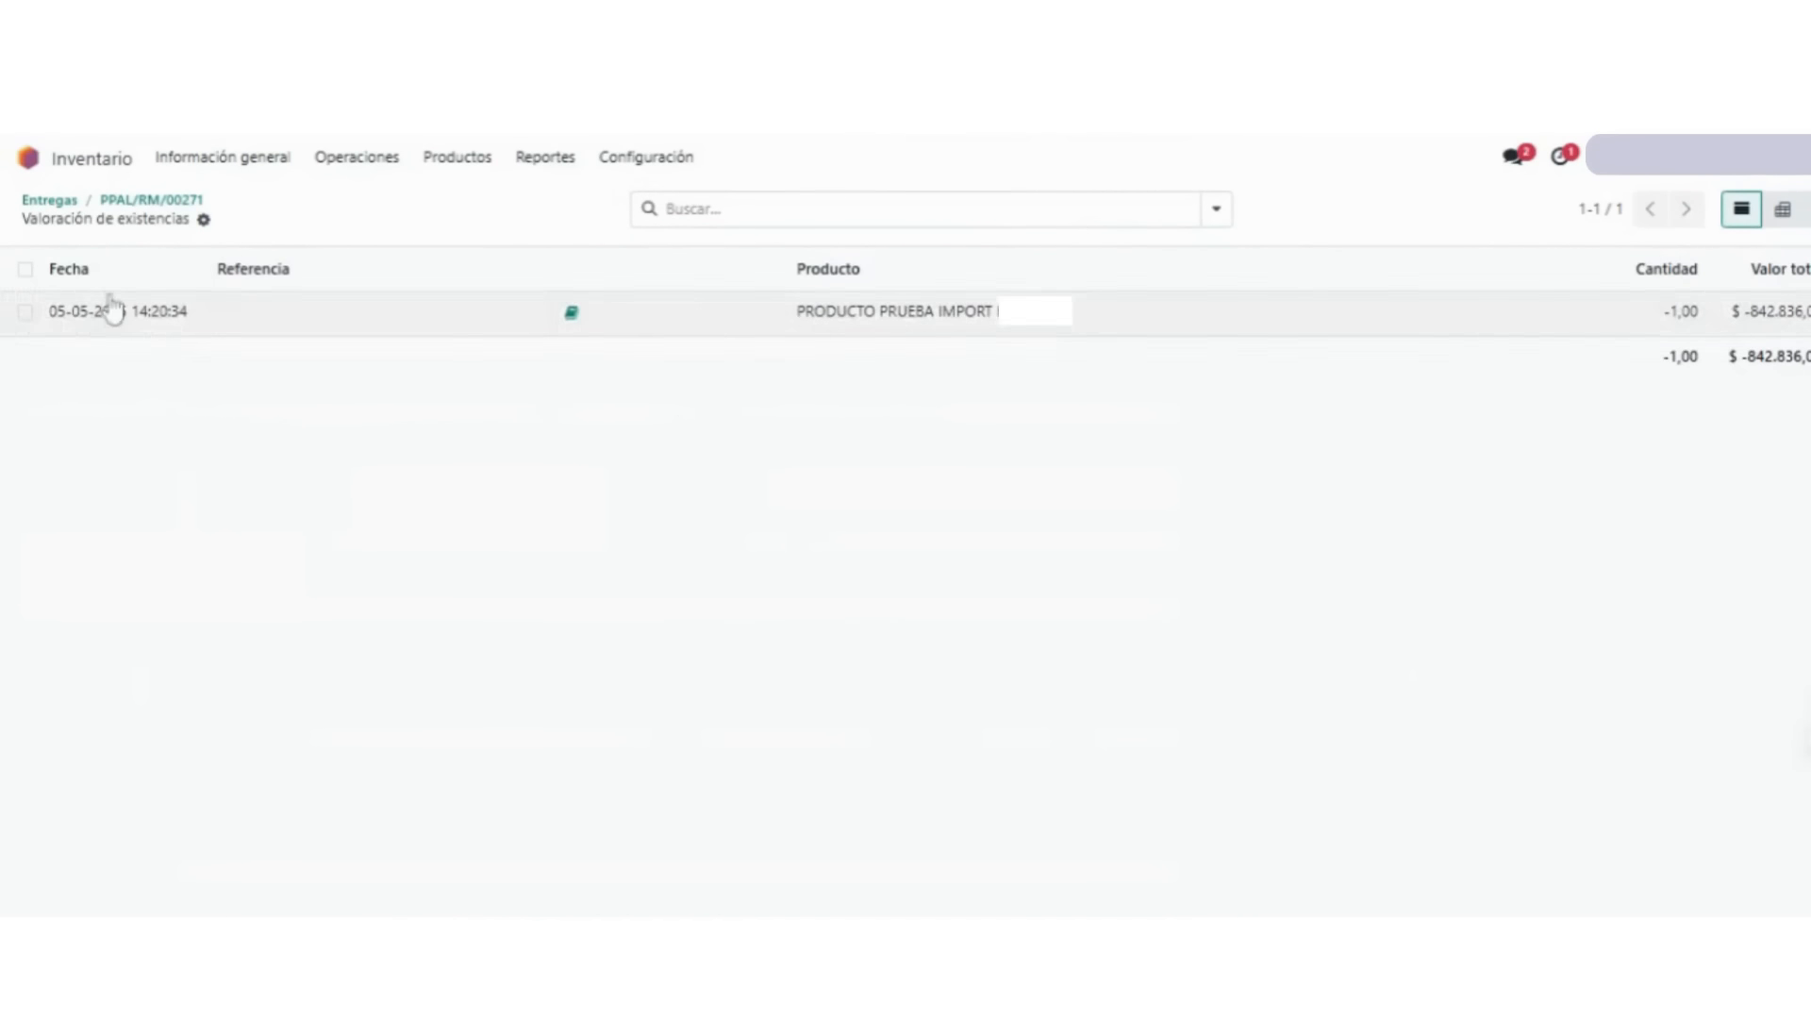